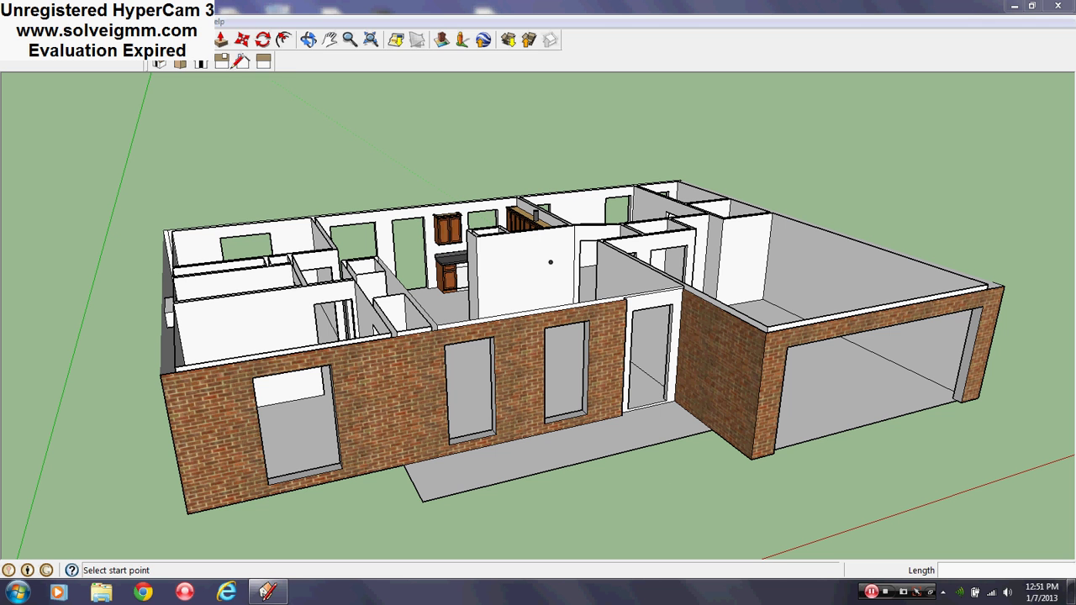
Make the Roof layer visible on the house model and close the layer list
left_click(178, 21)
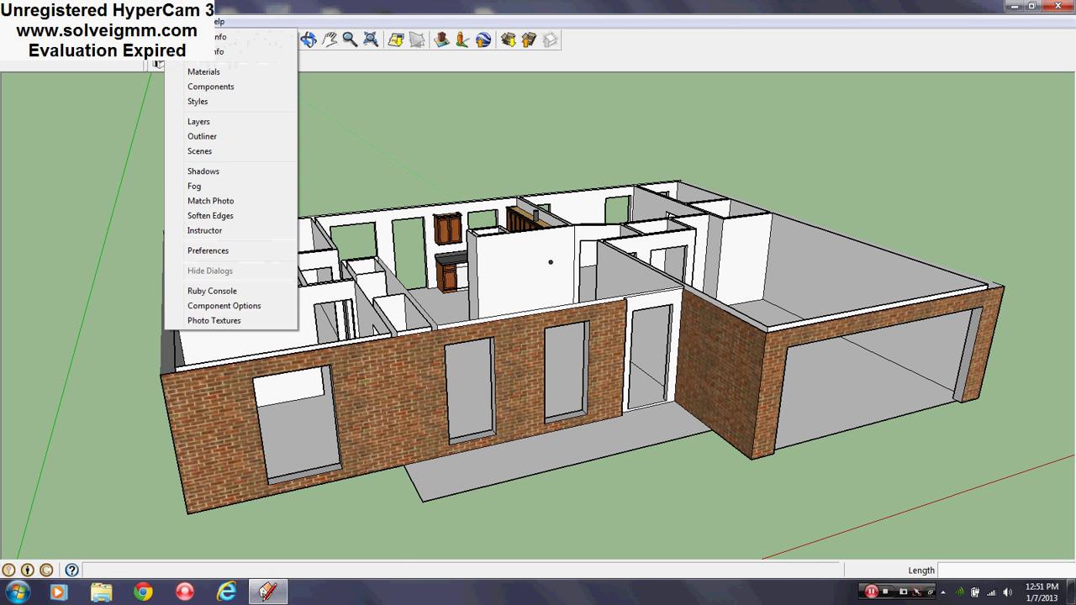
left_click(210, 120)
left_click(350, 451)
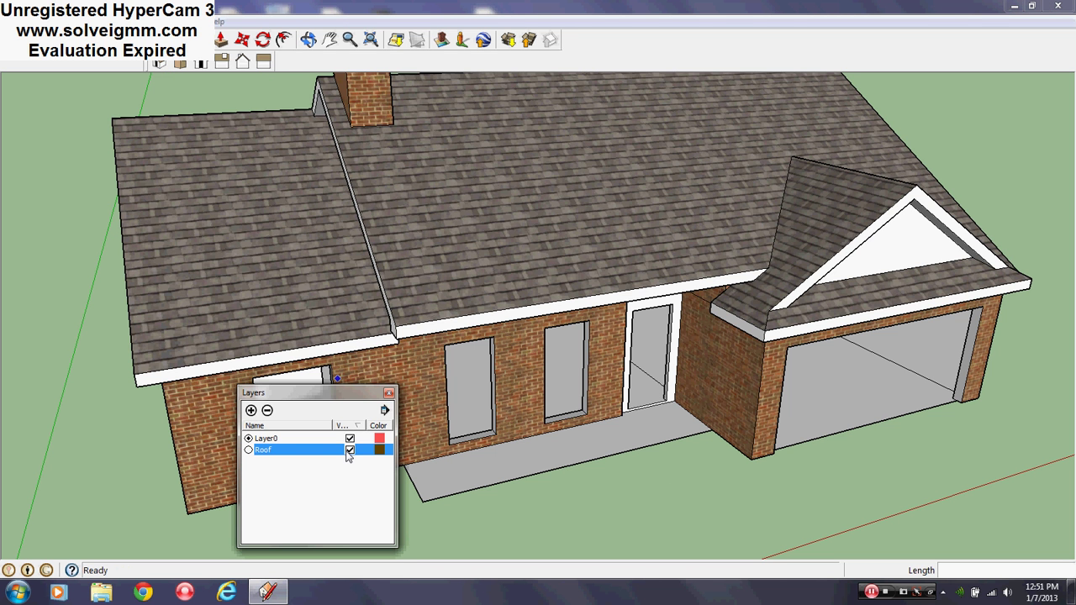
left_click(388, 395)
Examine the interior beneath the roof, including the raised living-room walls, the hallway and room partitions, and the gable end
scroll(490, 236, "up", 3)
middle_click_drag(491, 235, 521, 143)
scroll(488, 393, "down", 3)
scroll(682, 308, "up", 8)
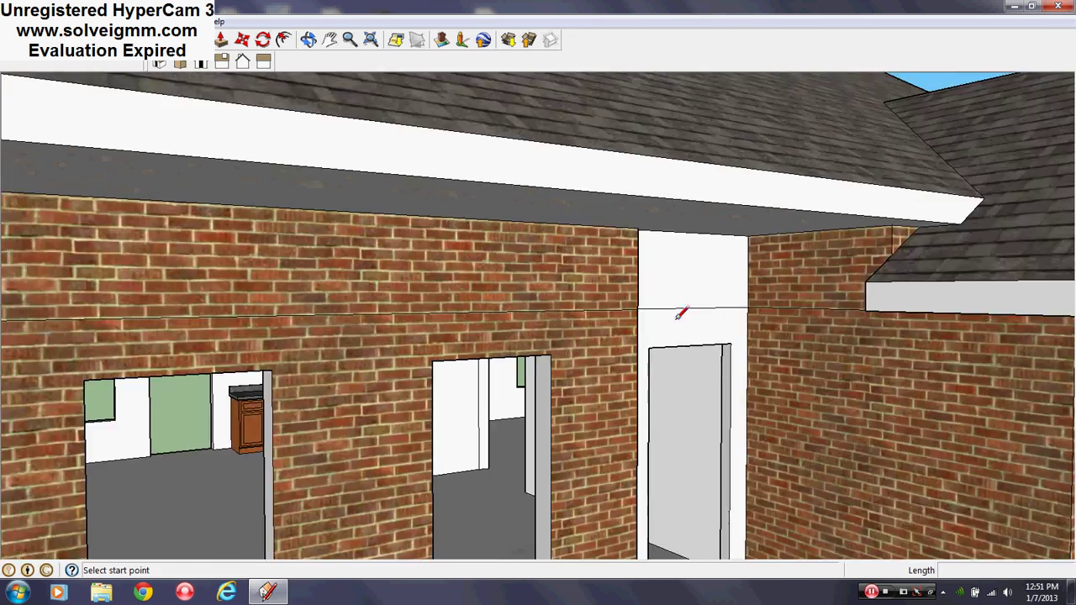
middle_click_drag(653, 319, 648, 269)
scroll(388, 424, "up", 5)
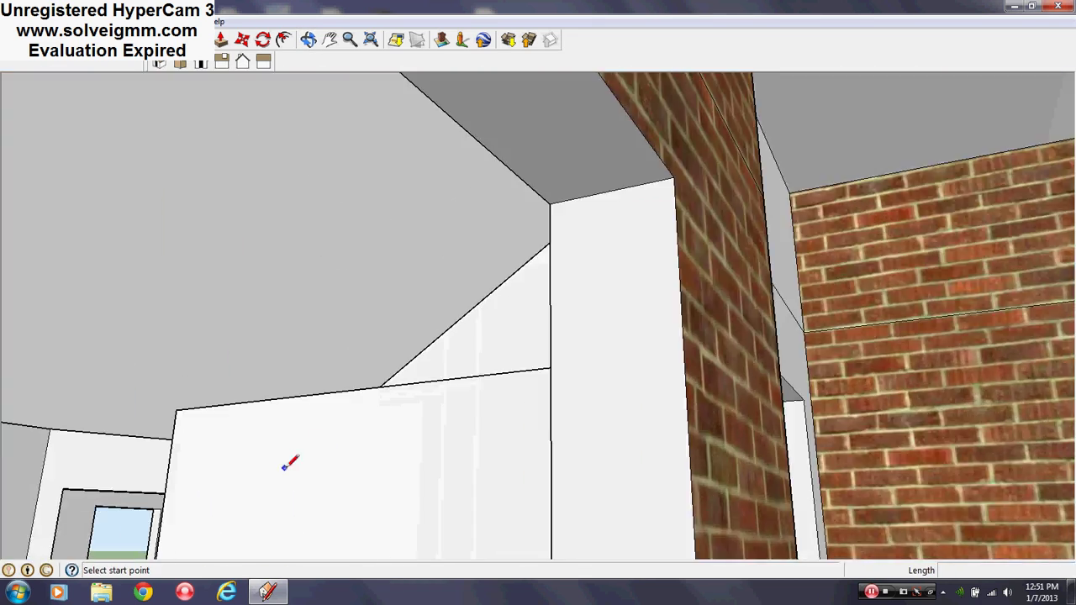
mouse_move(284, 467)
middle_mouse_down()
mouse_move(437, 548)
mouse_move(540, 568)
mouse_move(449, 567)
mouse_move(272, 509)
mouse_move(799, 456)
mouse_move(739, 485)
mouse_move(297, 543)
mouse_move(248, 533)
middle_mouse_up()
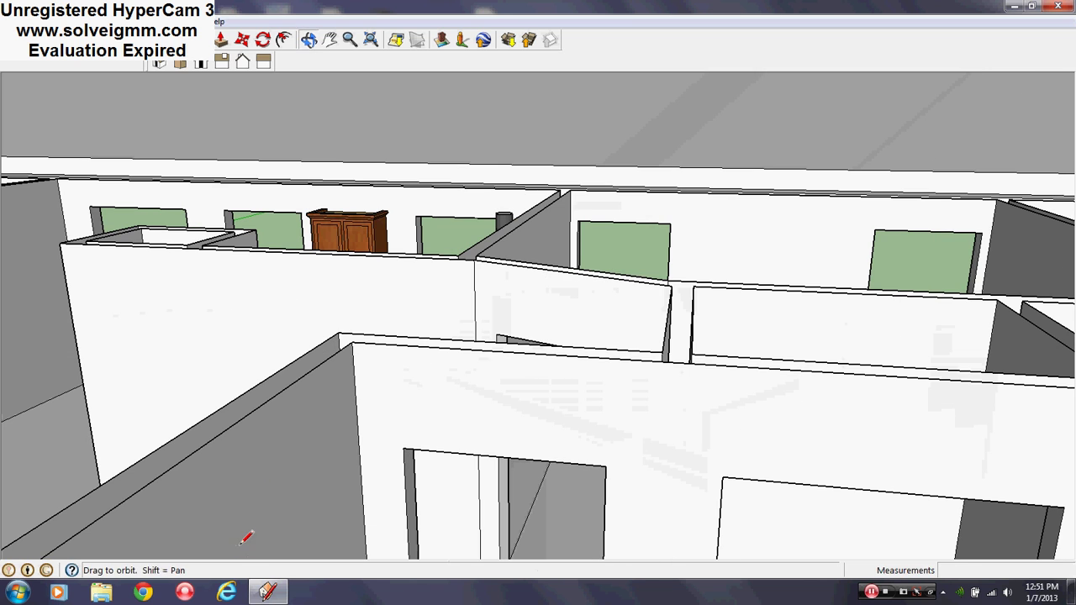
mouse_move(404, 372)
middle_mouse_down()
mouse_move(437, 409)
mouse_move(675, 459)
mouse_move(232, 472)
mouse_move(144, 449)
mouse_move(294, 428)
mouse_move(555, 550)
mouse_move(294, 228)
middle_mouse_up()
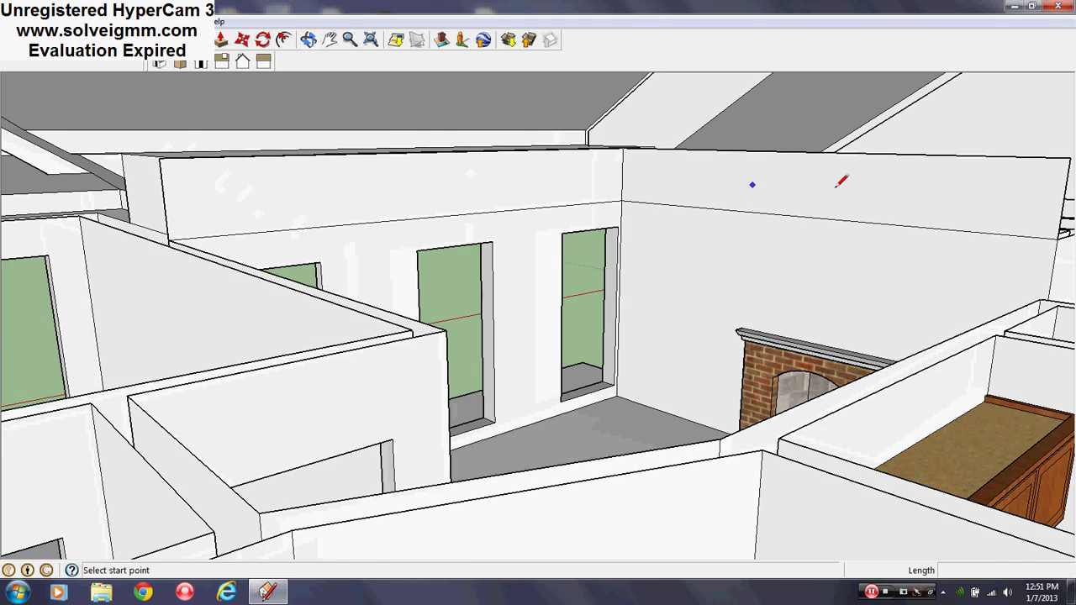
mouse_move(842, 181)
middle_mouse_down()
mouse_move(818, 228)
mouse_move(823, 257)
middle_mouse_up()
mouse_move(782, 461)
middle_mouse_down()
mouse_move(891, 483)
mouse_move(780, 482)
mouse_move(793, 452)
mouse_move(774, 440)
mouse_move(744, 428)
mouse_move(737, 437)
mouse_move(240, 210)
middle_mouse_up()
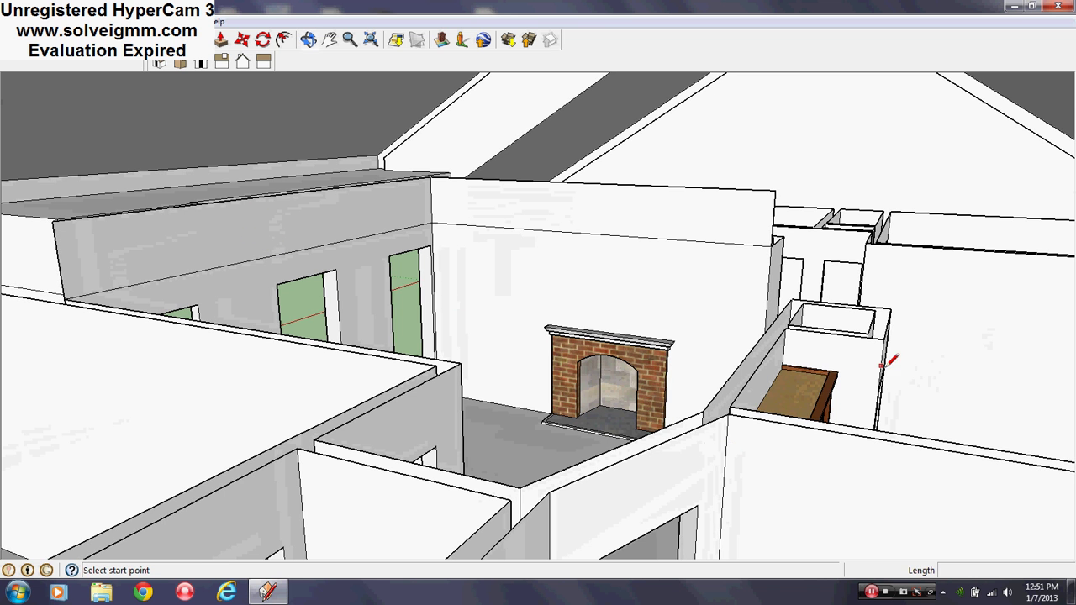
mouse_move(849, 293)
middle_mouse_down()
mouse_move(990, 468)
mouse_move(913, 497)
mouse_move(704, 464)
mouse_move(990, 468)
mouse_move(547, 224)
middle_mouse_up()
mouse_move(892, 267)
middle_mouse_down()
mouse_move(793, 355)
mouse_move(794, 344)
middle_mouse_up()
scroll(201, 316, "up", 3)
mouse_move(148, 300)
middle_mouse_down()
mouse_move(374, 211)
mouse_move(457, 148)
mouse_move(454, 211)
mouse_move(464, 237)
mouse_move(480, 241)
mouse_move(56, 300)
mouse_move(351, 403)
mouse_move(644, 392)
mouse_move(701, 348)
mouse_move(597, 349)
mouse_move(677, 350)
mouse_move(634, 332)
middle_mouse_up()
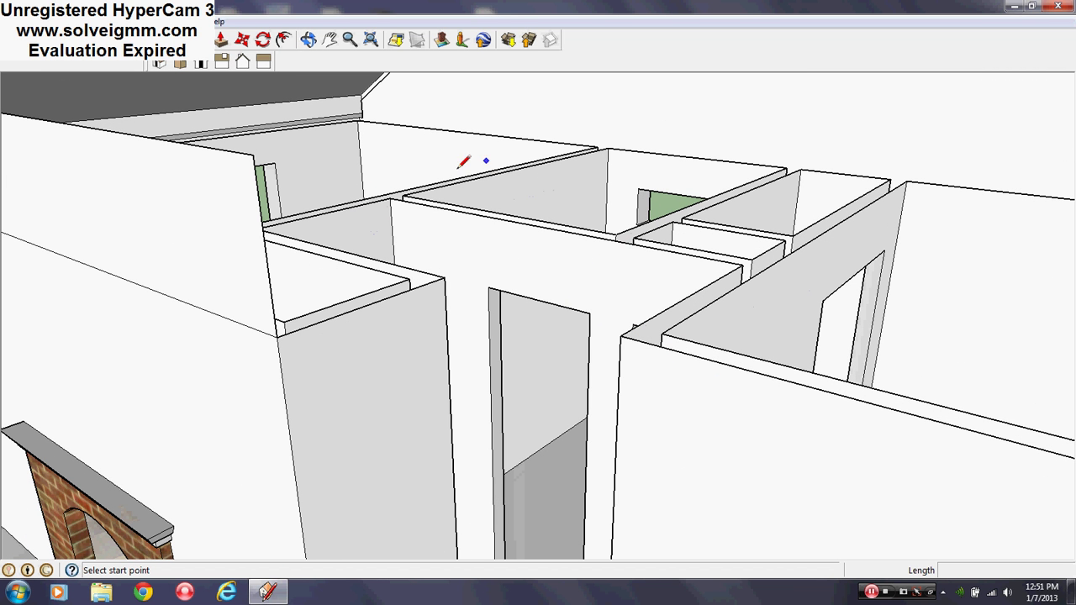
mouse_move(673, 377)
middle_mouse_down()
mouse_move(695, 379)
mouse_move(230, 350)
mouse_move(550, 134)
mouse_move(725, 330)
mouse_move(614, 379)
mouse_move(228, 163)
mouse_move(454, 248)
mouse_move(555, 302)
middle_mouse_up()
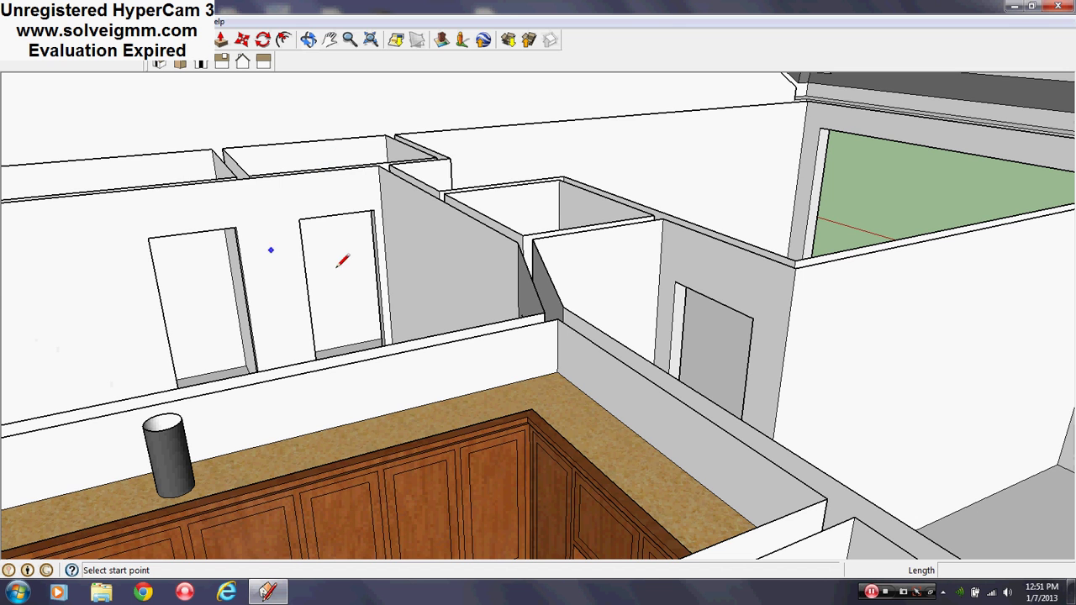
mouse_move(178, 327)
middle_mouse_down()
mouse_move(793, 331)
mouse_move(389, 355)
middle_mouse_up()
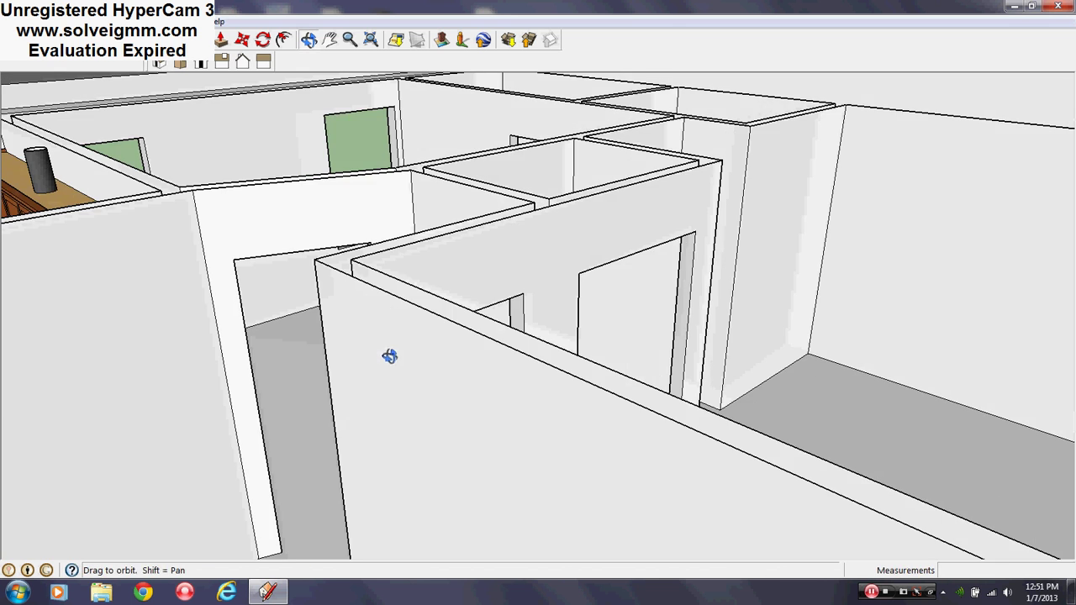
mouse_move(257, 144)
middle_mouse_down()
mouse_move(477, 363)
mouse_move(600, 396)
mouse_move(773, 375)
mouse_move(309, 391)
mouse_move(721, 408)
mouse_move(854, 370)
middle_mouse_up()
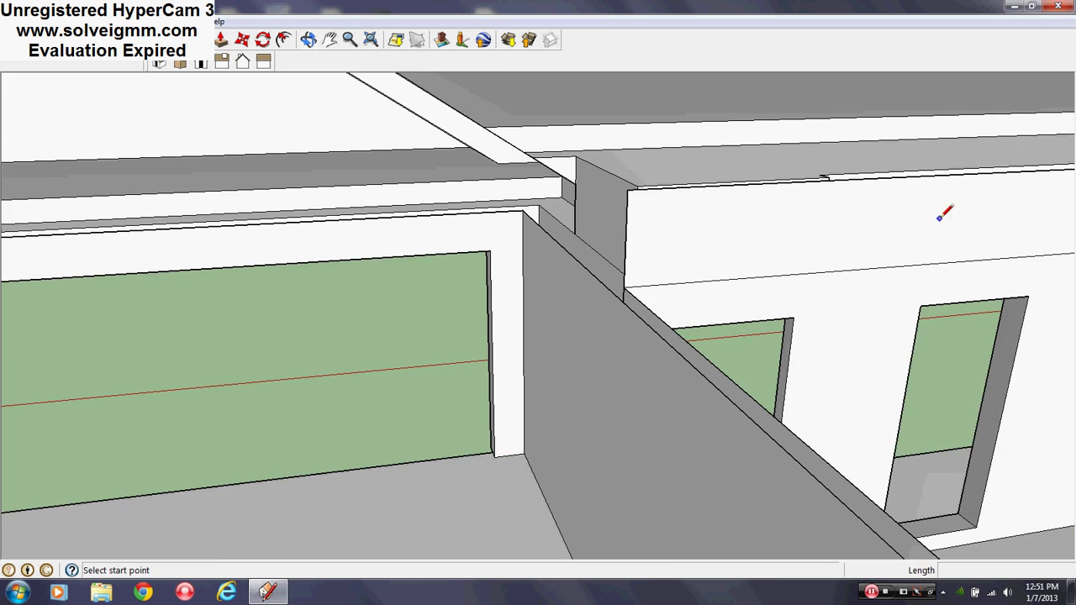
mouse_move(929, 204)
middle_mouse_down()
mouse_move(396, 228)
mouse_move(257, 256)
mouse_move(829, 264)
mouse_move(476, 317)
mouse_move(589, 331)
mouse_move(590, 357)
mouse_move(639, 255)
mouse_move(648, 264)
mouse_move(657, 255)
middle_mouse_up()
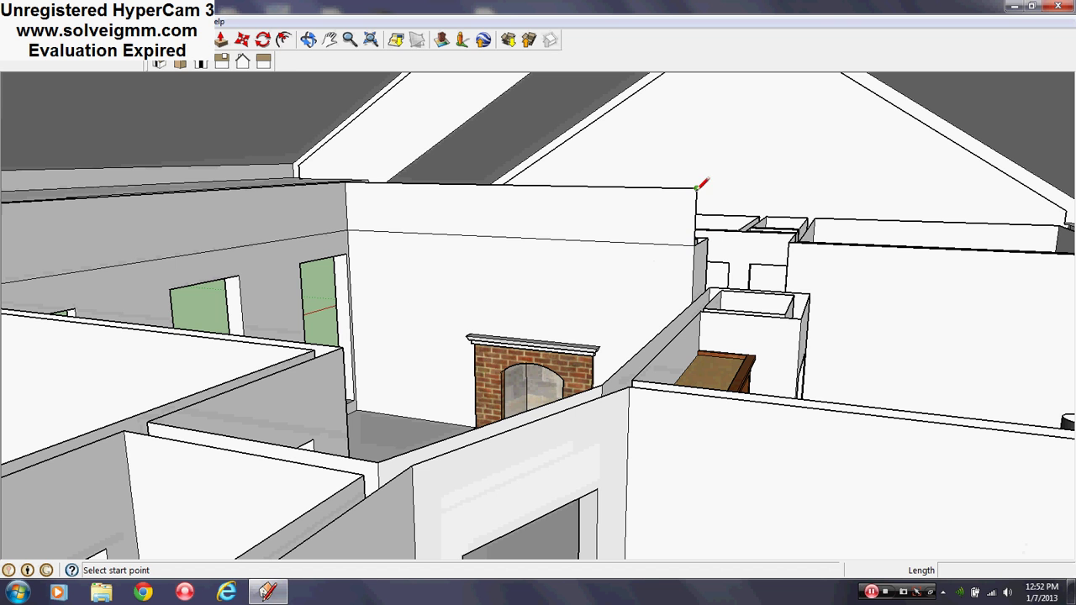
Make Roof the active layer for new geometry and close the layer list
left_click(181, 21)
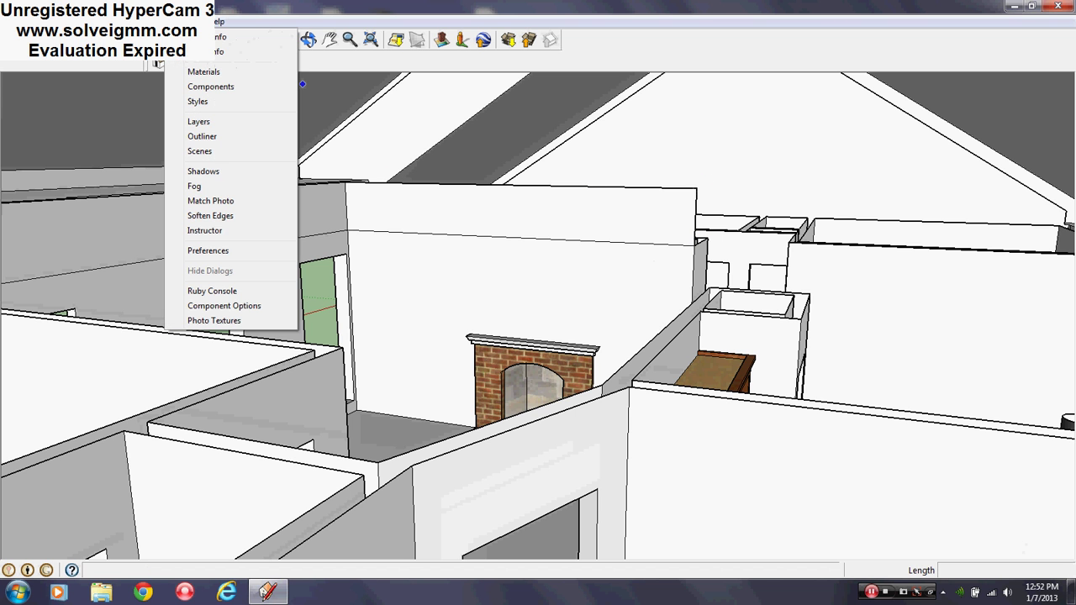
left_click(195, 123)
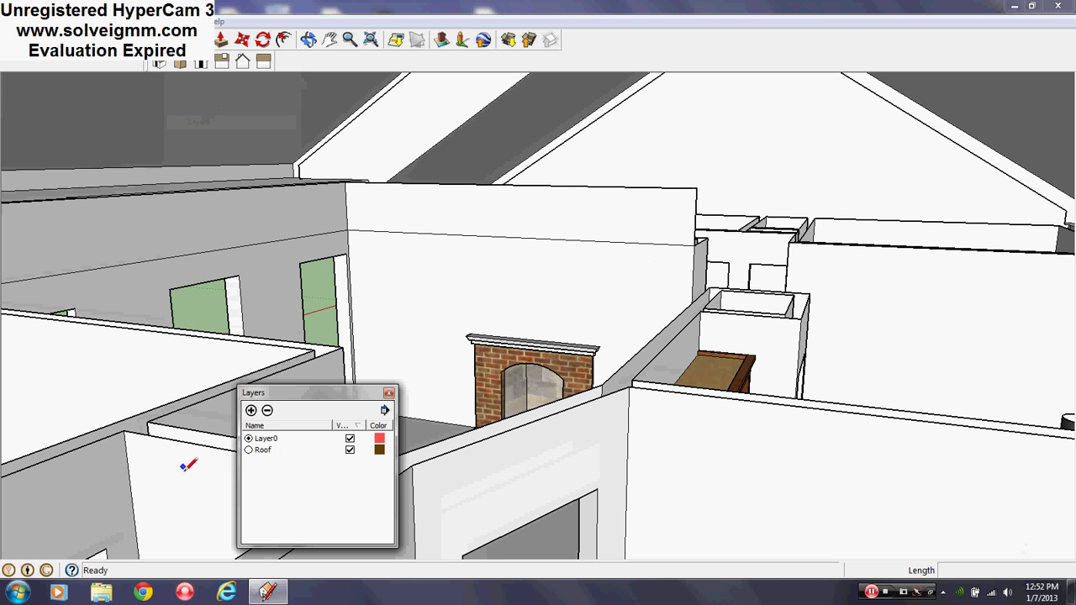
left_click(248, 450)
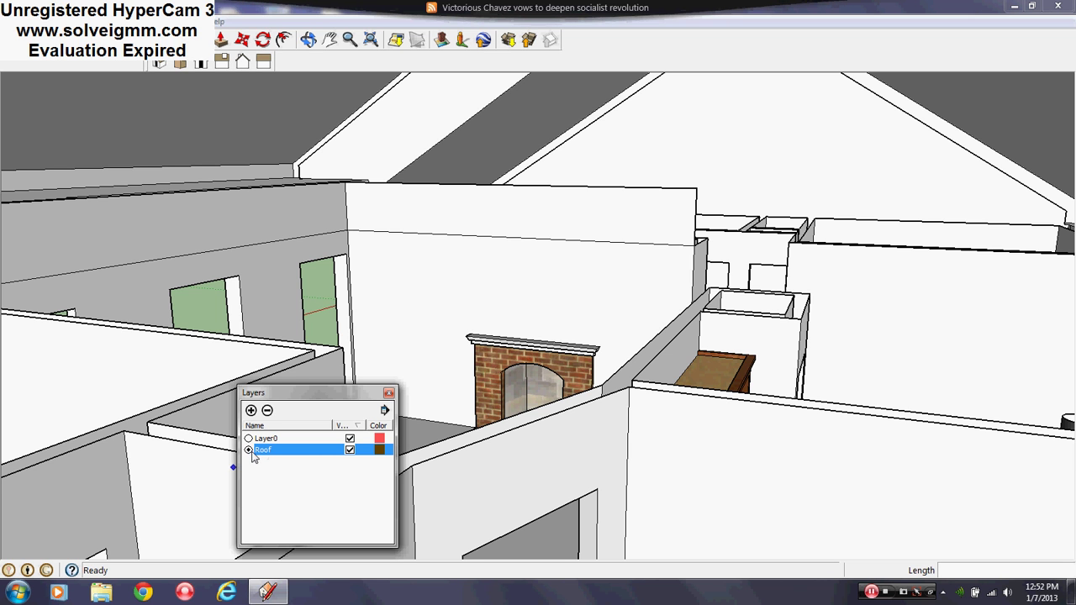
left_click(388, 393)
Draw a 4' 9" line across the opening between two wall-top corners to close off a ceiling face over the living room
mouse_move(249, 372)
middle_mouse_down()
mouse_move(372, 413)
mouse_move(276, 432)
middle_mouse_up()
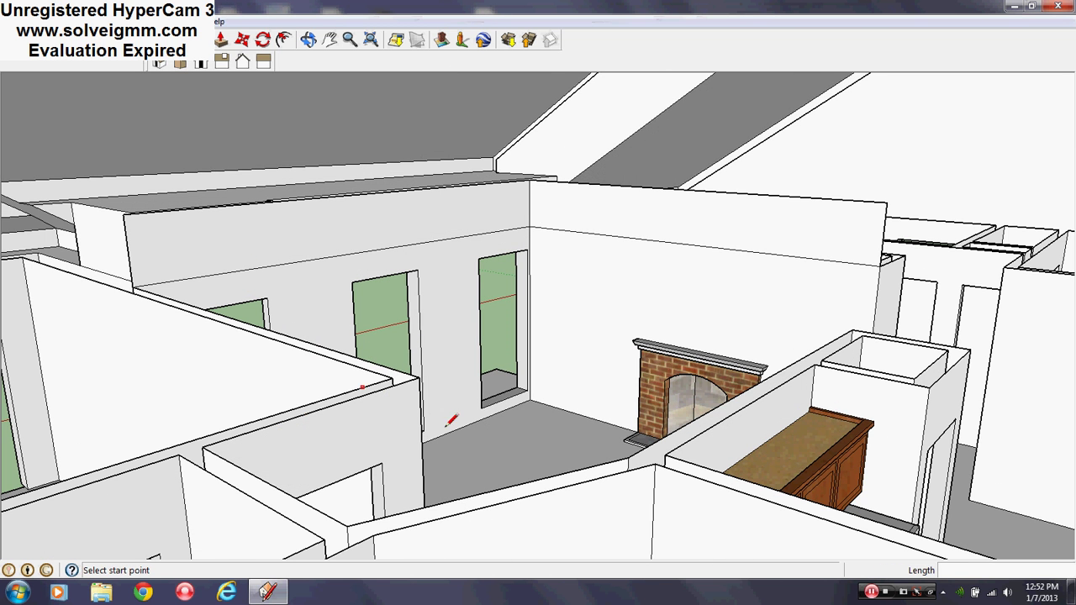
middle_click_drag(451, 421, 504, 451)
mouse_move(409, 487)
middle_mouse_down()
mouse_move(397, 513)
mouse_move(409, 504)
mouse_move(469, 518)
middle_mouse_up()
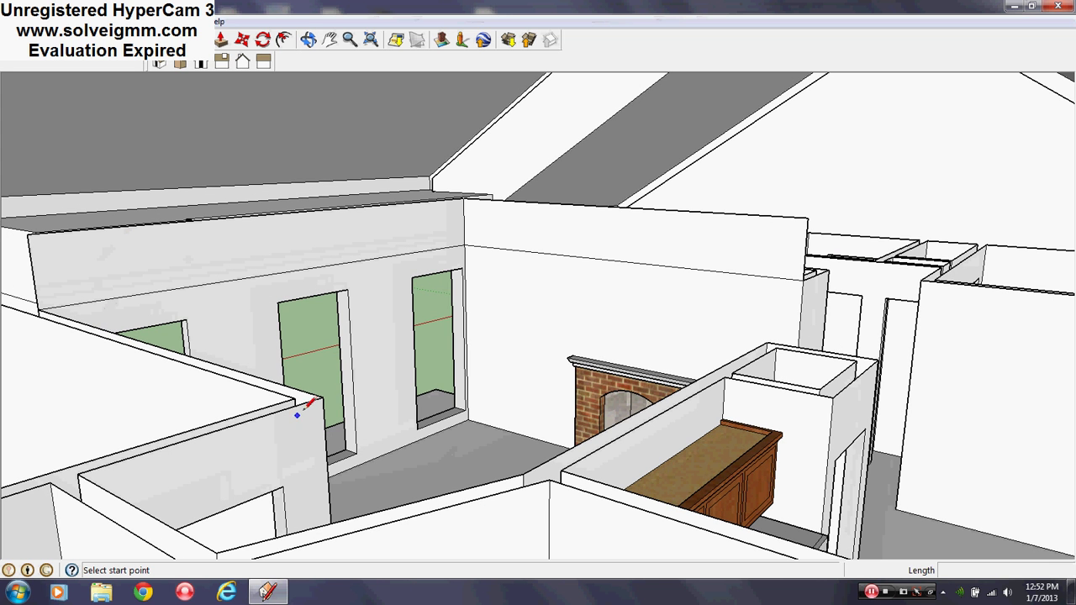
left_click(323, 398)
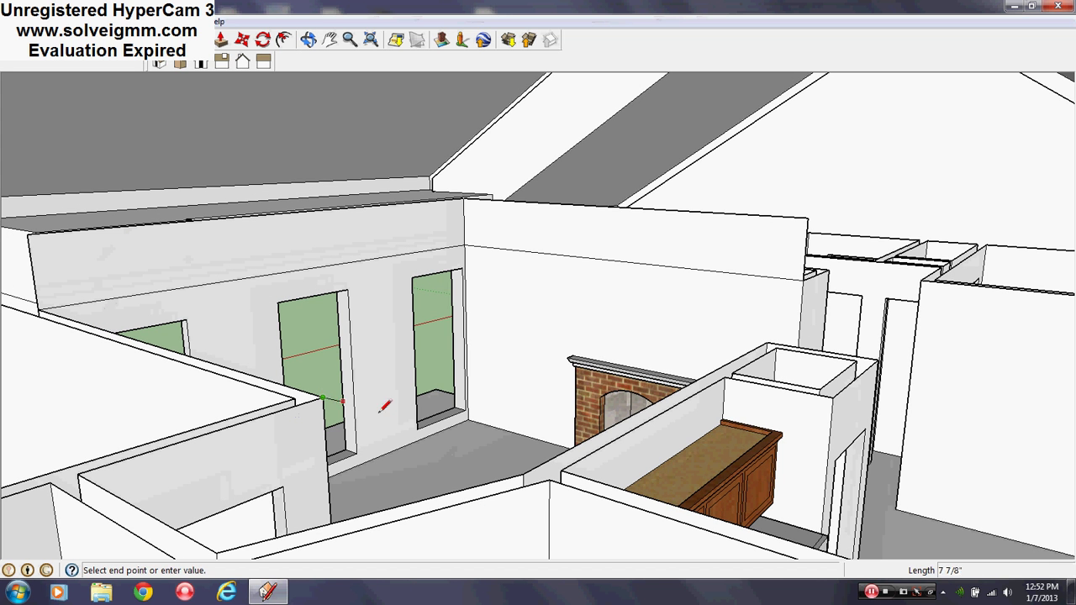
left_click(539, 460)
right_click(511, 339)
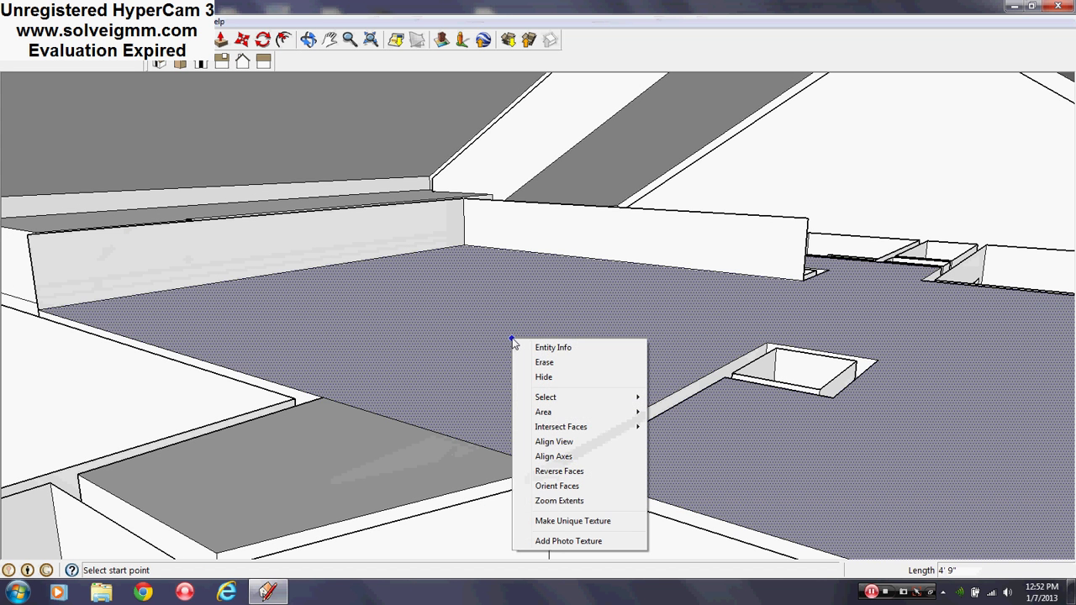
key("Escape")
Split the ceiling face with a 3' line across the hallway opening and erase the living-room portion
middle_click_drag(572, 327, 748, 445)
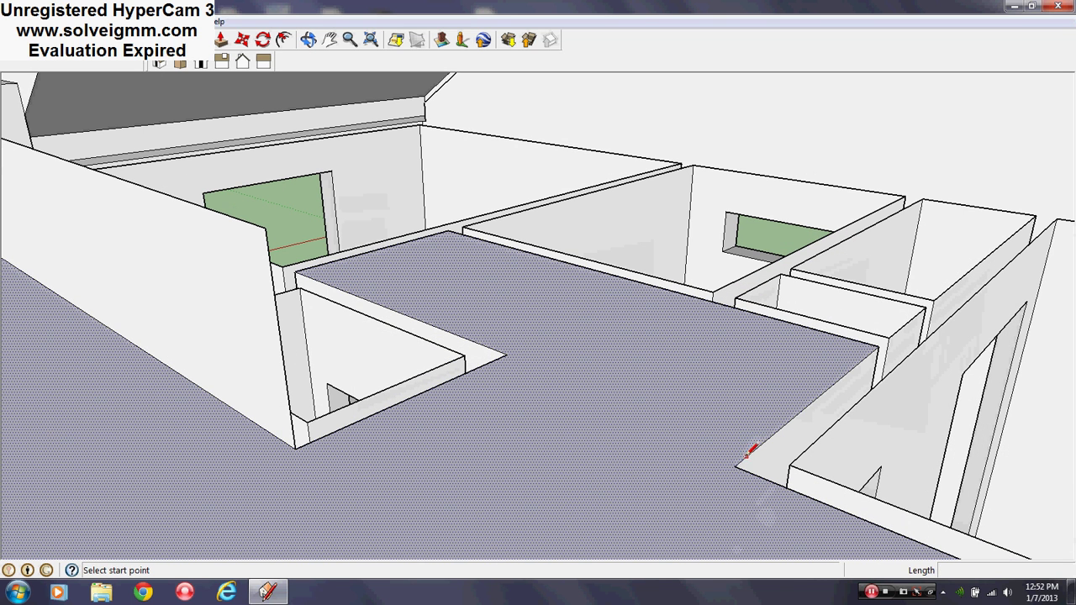
left_click(734, 466)
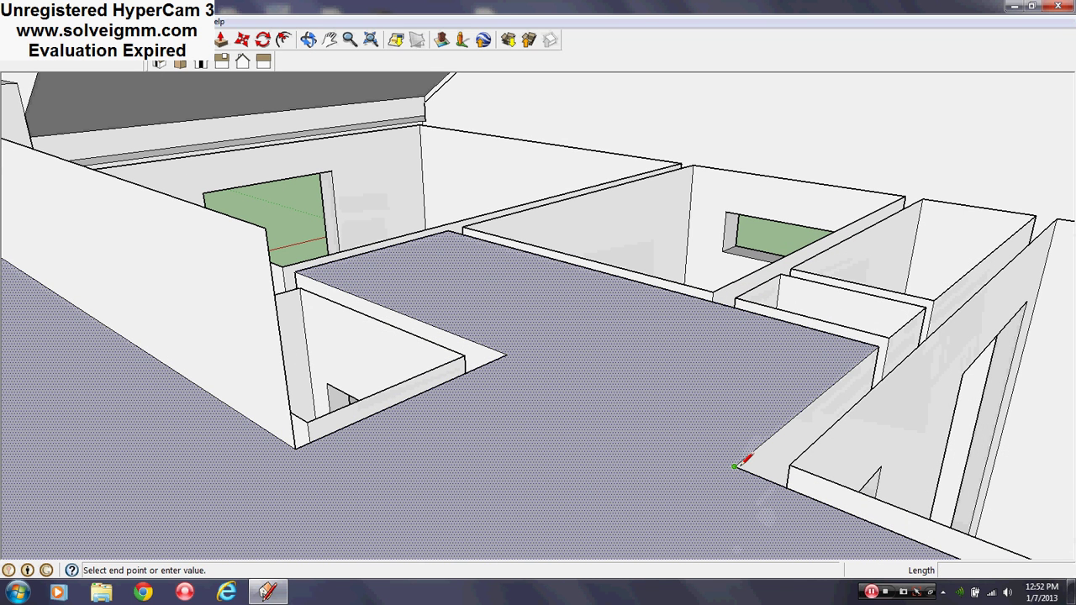
left_click(486, 363)
right_click(525, 416)
left_click(555, 225)
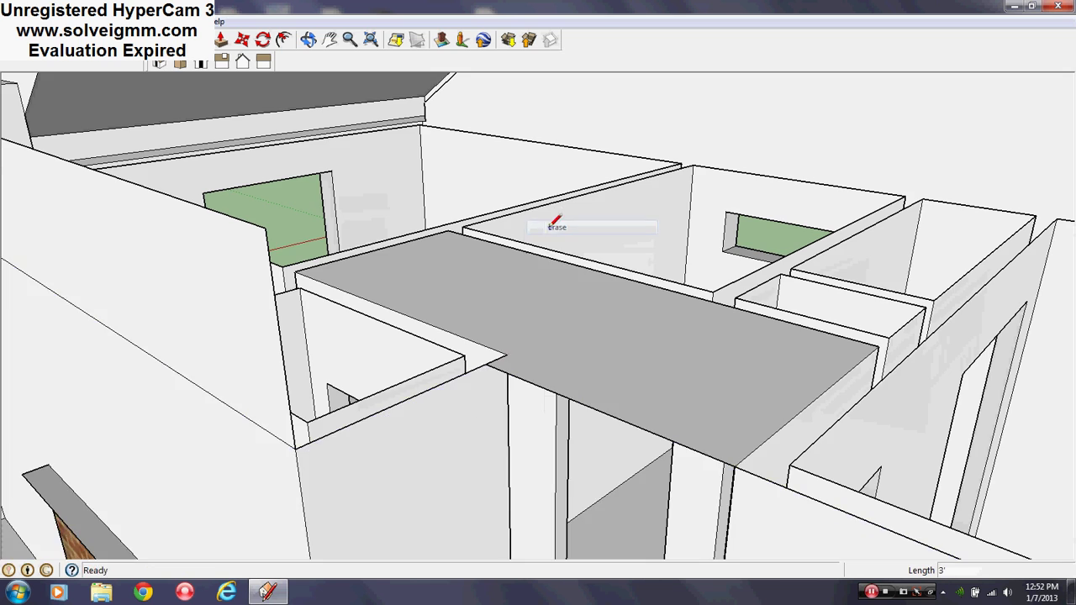
Draw a 2' vertical line up from the wall corner beside the hallway and connect it to the raised fireplace wall's top corner
mouse_move(396, 449)
middle_mouse_down()
mouse_move(389, 422)
mouse_move(421, 312)
mouse_move(388, 310)
mouse_move(472, 510)
mouse_move(446, 426)
mouse_move(553, 541)
mouse_move(388, 603)
mouse_move(401, 490)
mouse_move(546, 522)
mouse_move(395, 510)
mouse_move(420, 518)
mouse_move(607, 506)
mouse_move(911, 528)
mouse_move(543, 506)
mouse_move(805, 370)
mouse_move(574, 471)
mouse_move(644, 426)
mouse_move(658, 401)
middle_mouse_up()
scroll(476, 508, "down", 2)
left_click(629, 421)
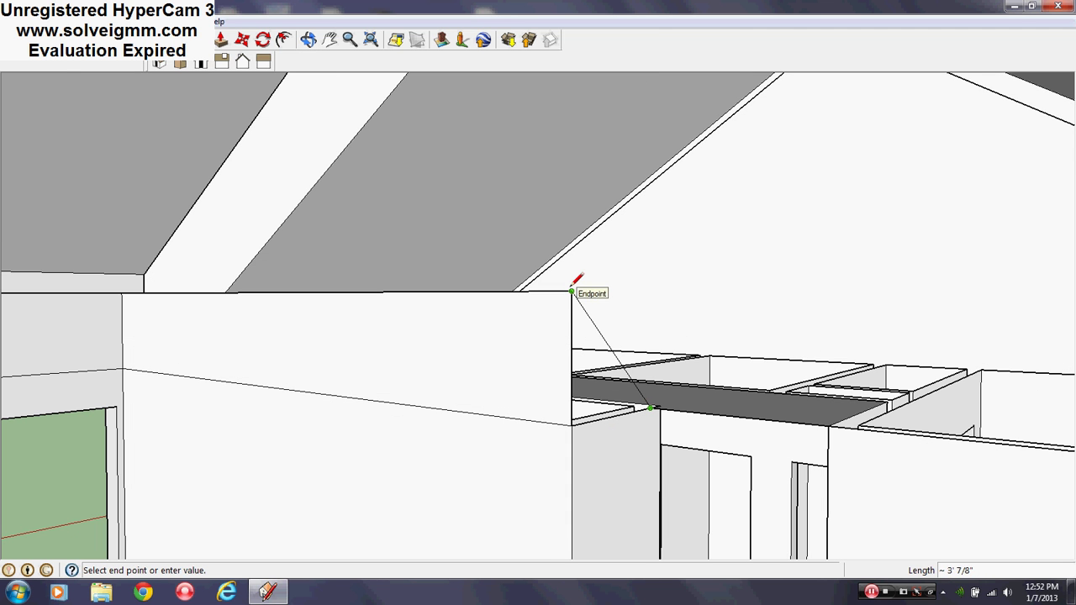
left_click(651, 292)
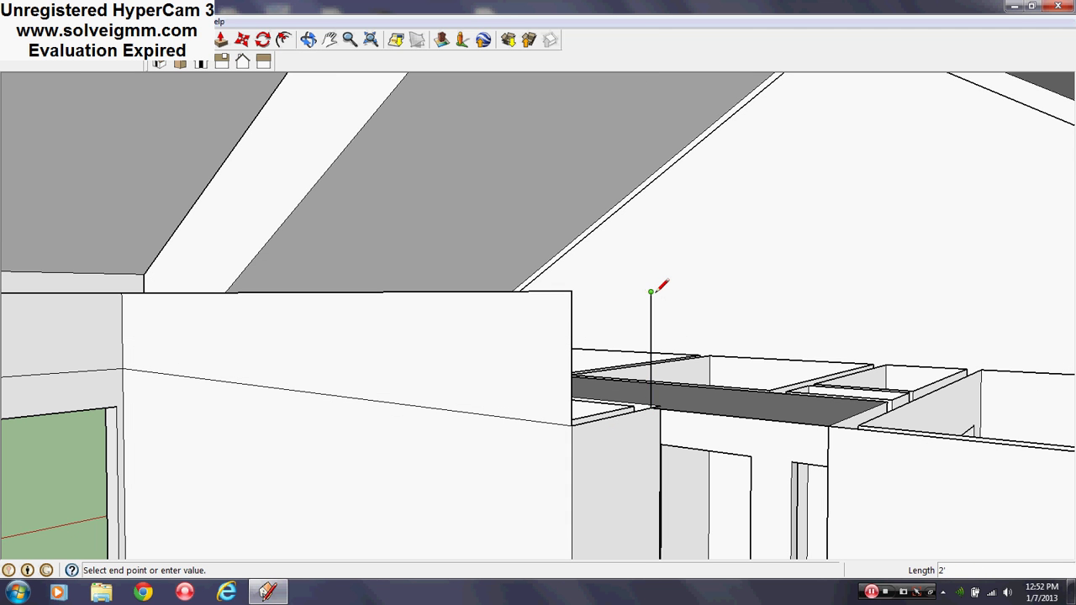
left_click(572, 292)
Draw a 2' vertical line at the wall's far end by the eave and connect it back to the raised corner, forming a wall face
middle_click_drag(577, 278, 448, 387)
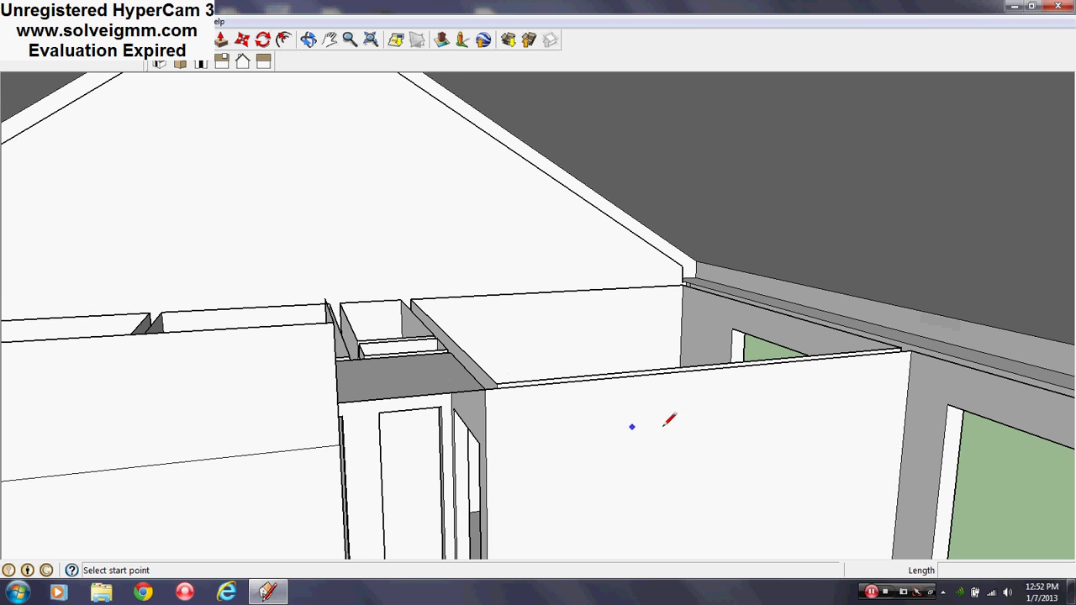
middle_click_drag(721, 429, 606, 402)
left_click(844, 368)
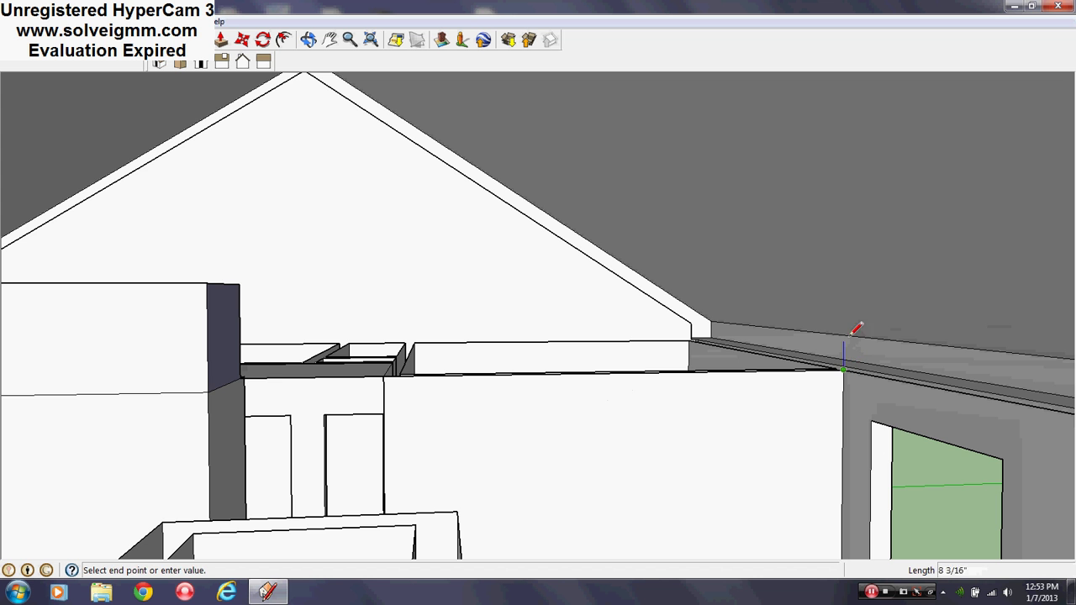
middle_click_drag(855, 300, 637, 317)
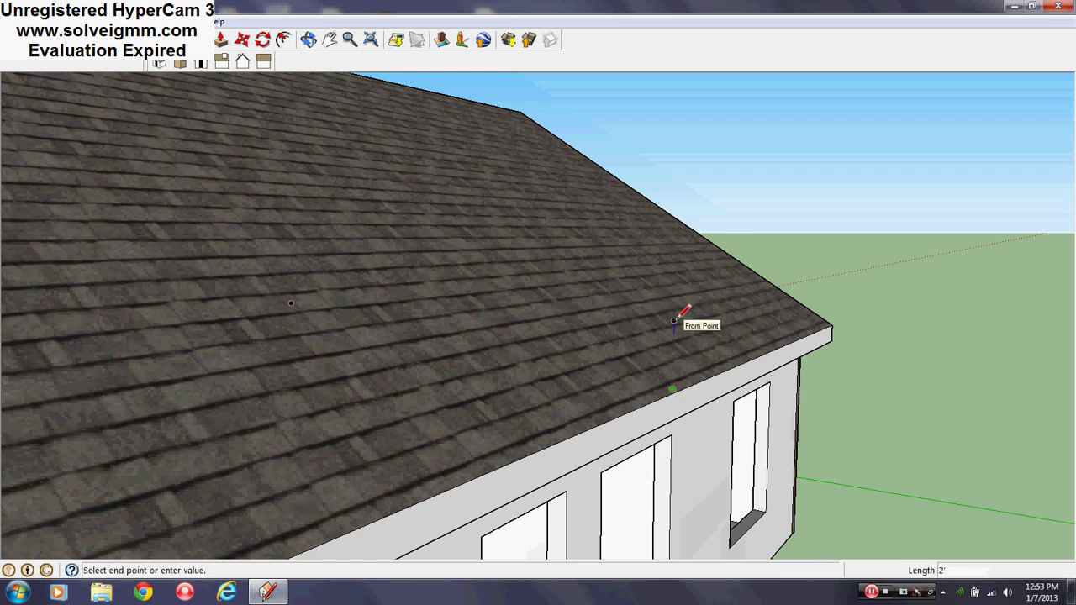
mouse_move(672, 314)
middle_mouse_down()
mouse_move(762, 350)
mouse_move(734, 360)
mouse_move(838, 324)
mouse_move(866, 376)
mouse_move(723, 432)
mouse_move(781, 368)
mouse_move(930, 322)
middle_mouse_up()
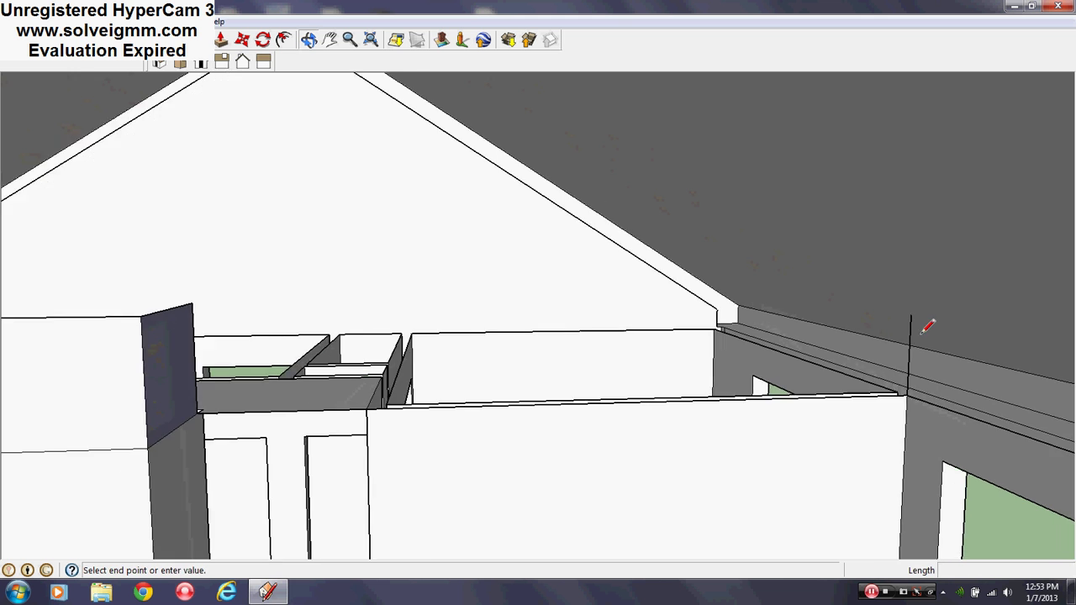
left_click(262, 304)
Draw a guide line from the gable's lower roof edge, parallel to the eave and past the end of the new raised wall
mouse_move(557, 379)
middle_mouse_down()
mouse_move(865, 408)
mouse_move(874, 435)
mouse_move(773, 336)
middle_mouse_up()
left_click(708, 271)
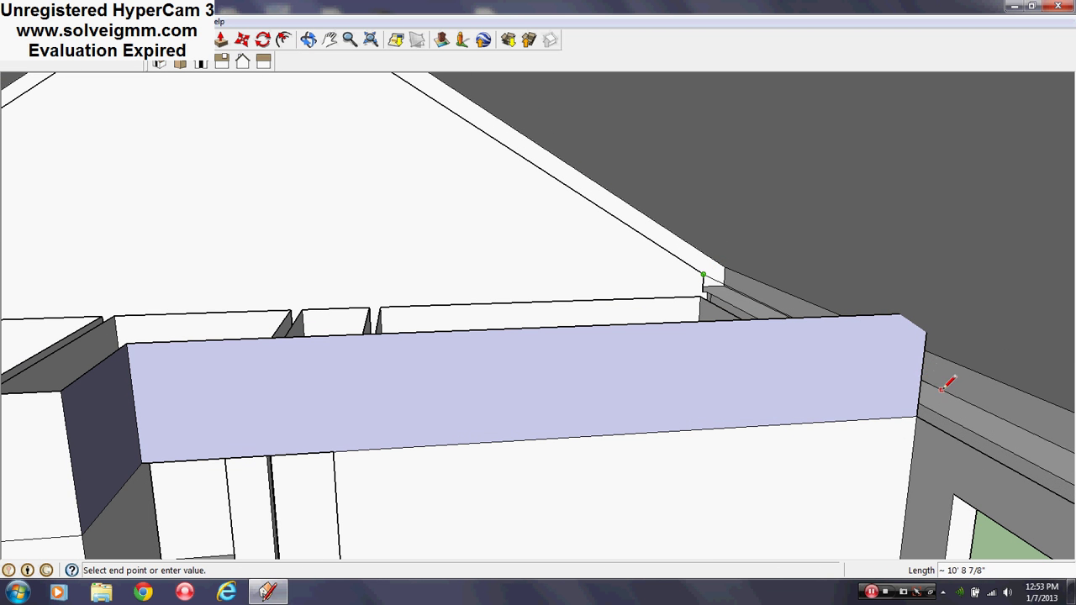
left_click(915, 402)
mouse_move(914, 402)
middle_mouse_down()
mouse_move(869, 406)
mouse_move(857, 395)
middle_mouse_up()
scroll(710, 261, "up", 2)
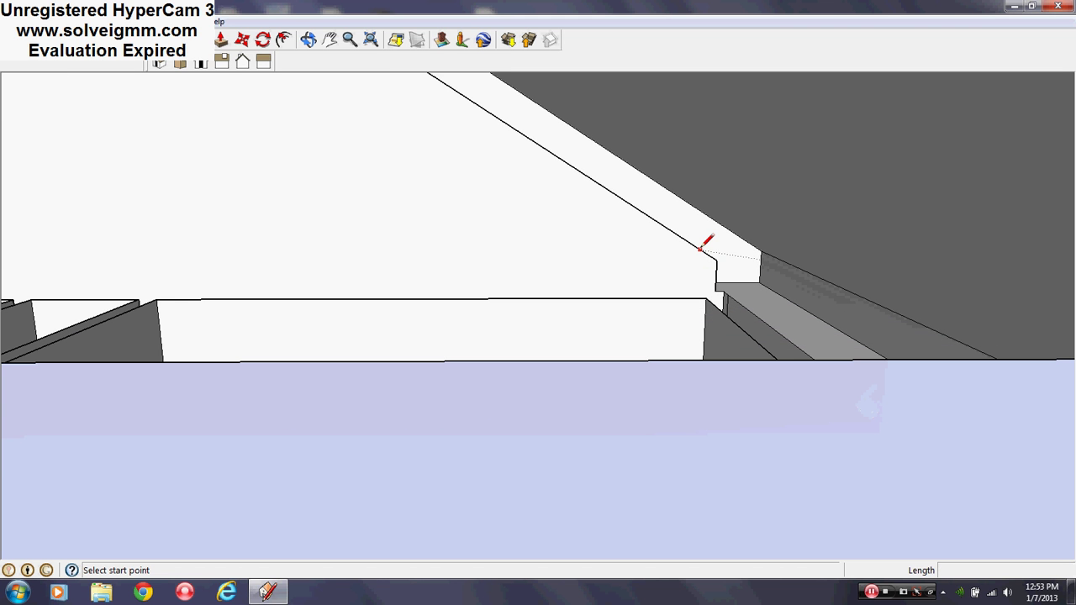
left_click(700, 249)
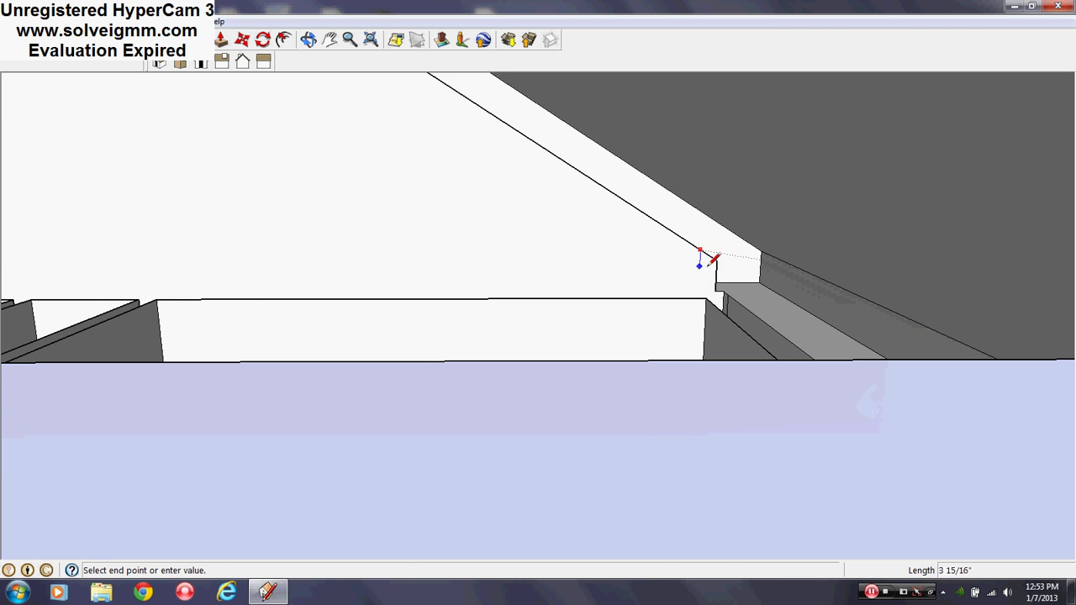
middle_click_drag(711, 259, 869, 305)
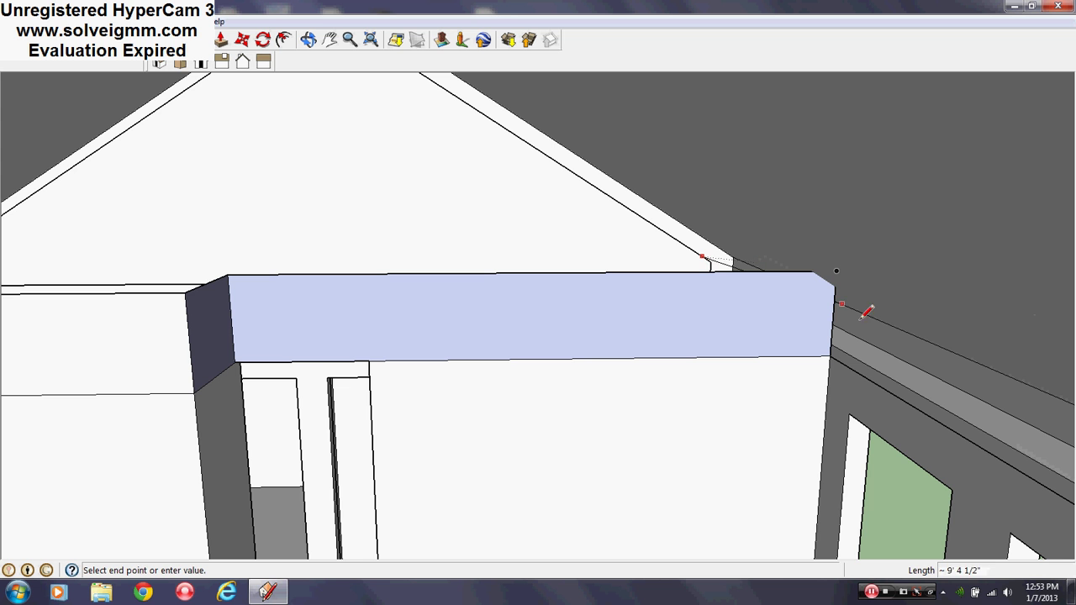
left_click(895, 352)
scroll(894, 266, "up", 2)
middle_click_drag(908, 269, 855, 286)
key("Escape")
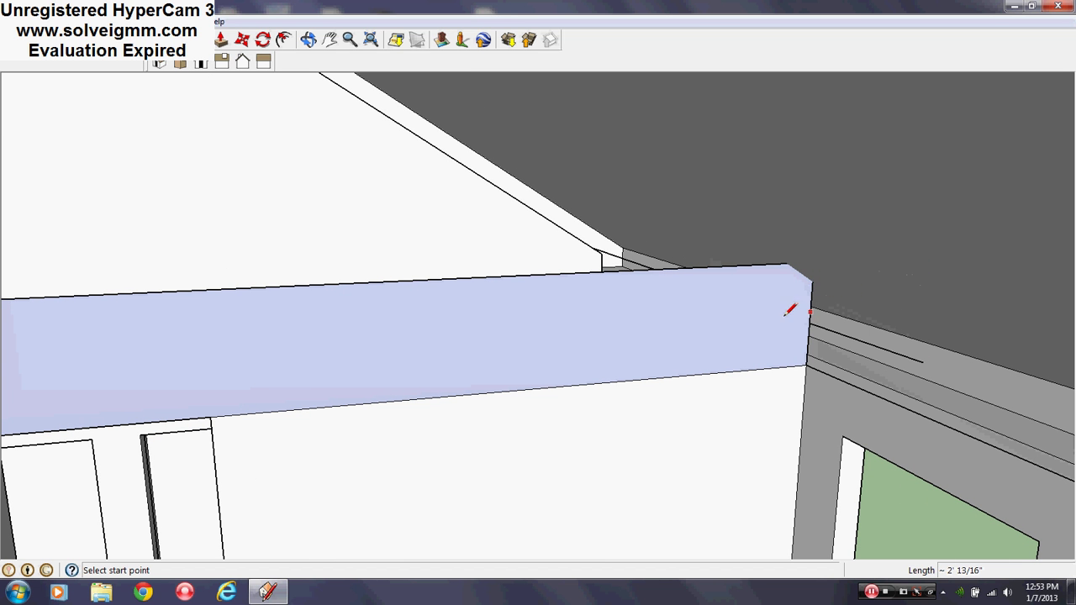
Draw a sloped line about 2' 2" long across the raised wall's end, from the guide line up to its top edge, parallel to the clipped corner
left_click(754, 262)
left_click(783, 278)
mouse_move(685, 291)
middle_mouse_down()
mouse_move(797, 328)
mouse_move(833, 321)
middle_mouse_up()
left_click(840, 308)
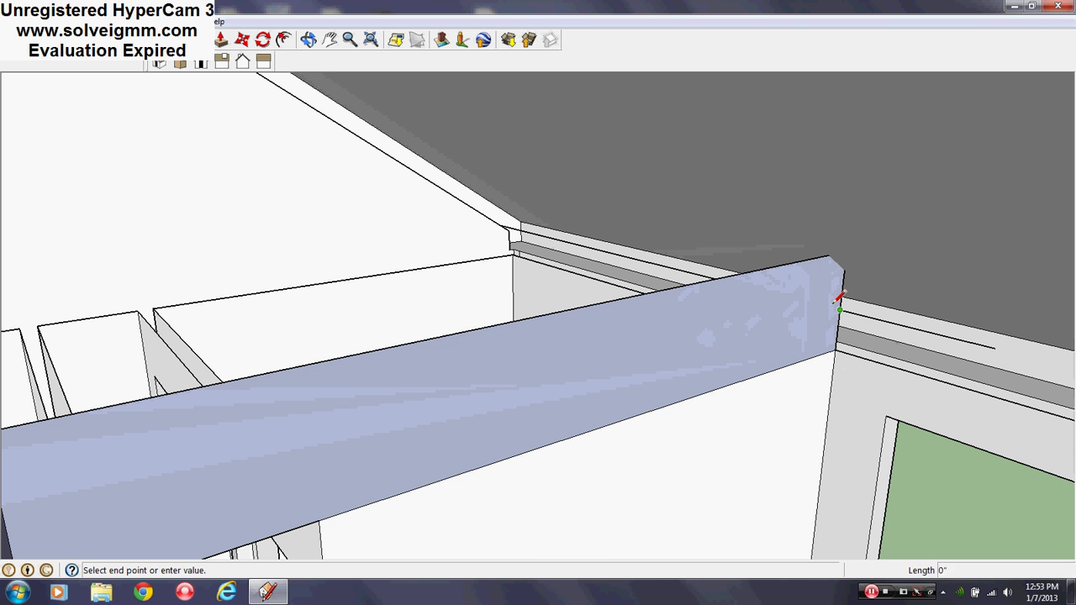
mouse_move(816, 271)
middle_mouse_down()
mouse_move(684, 247)
mouse_move(802, 256)
middle_mouse_up()
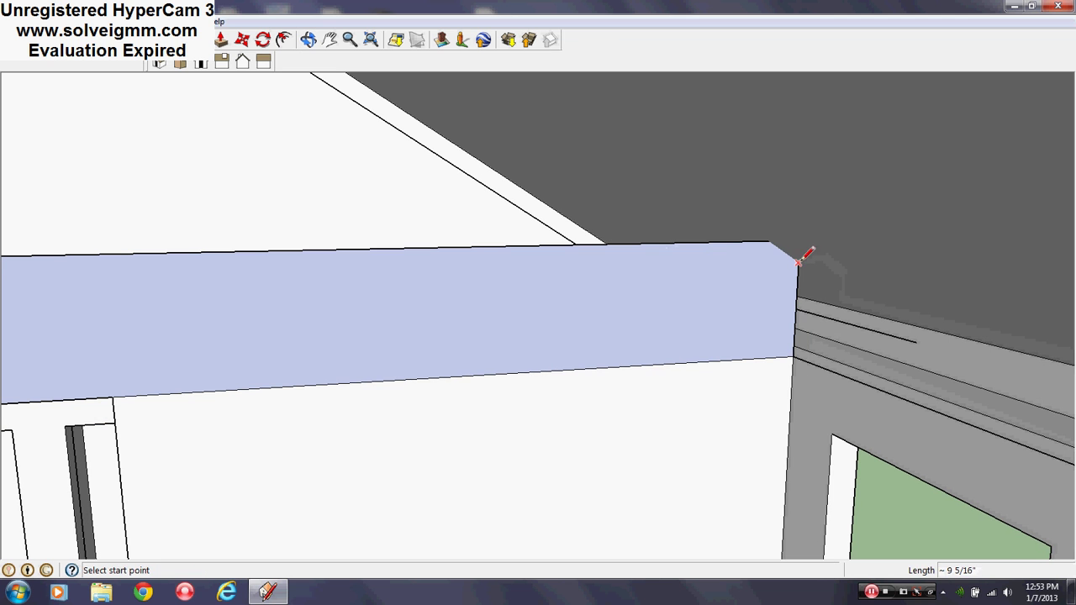
left_click(799, 261)
left_click(769, 241)
left_click(796, 306)
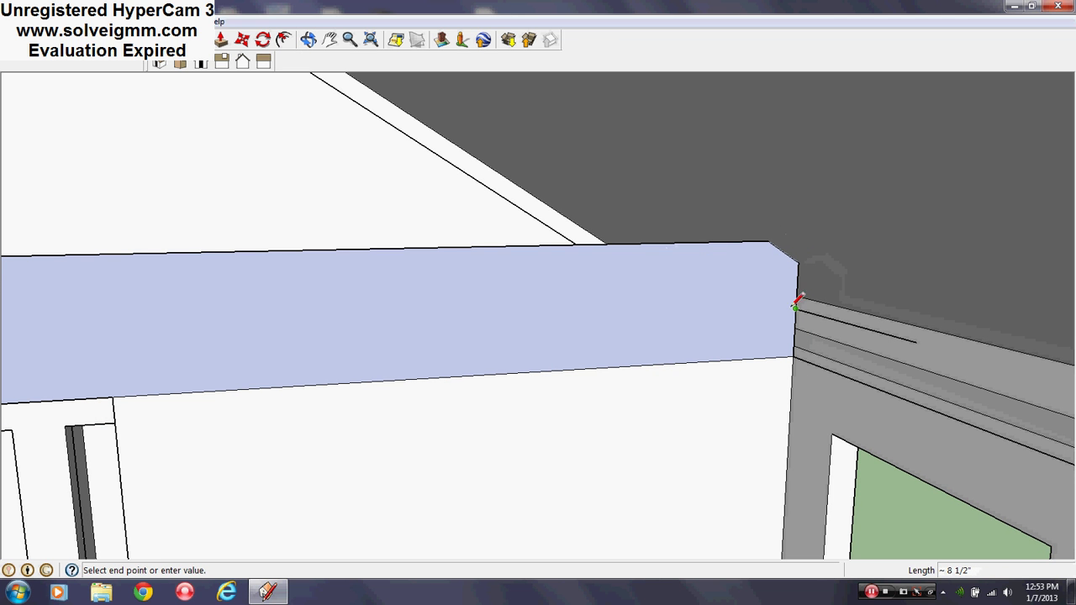
left_click(704, 243)
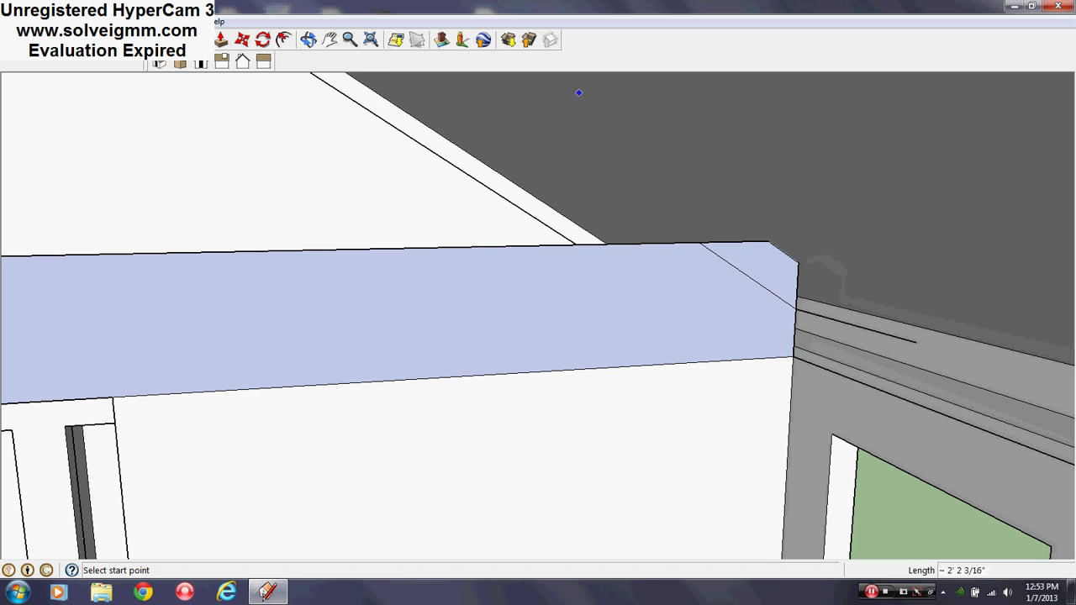
Erase the raised wall's corner beyond the sloped line, along with the leftover guide line
key("e")
mouse_move(681, 301)
middle_mouse_down()
mouse_move(673, 348)
mouse_move(665, 312)
middle_mouse_up()
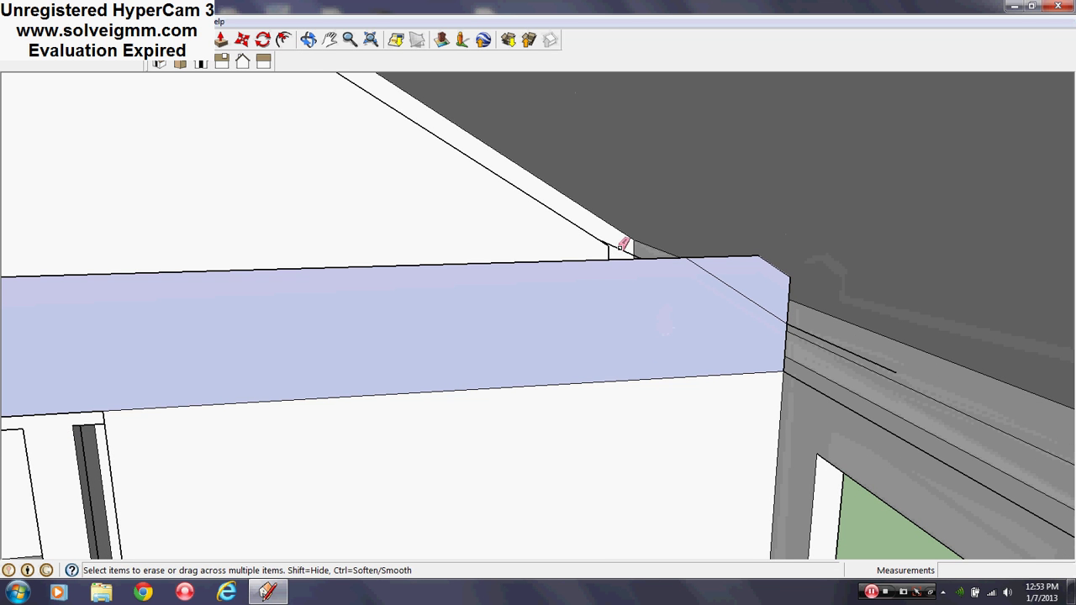
middle_click_drag(640, 260, 746, 277)
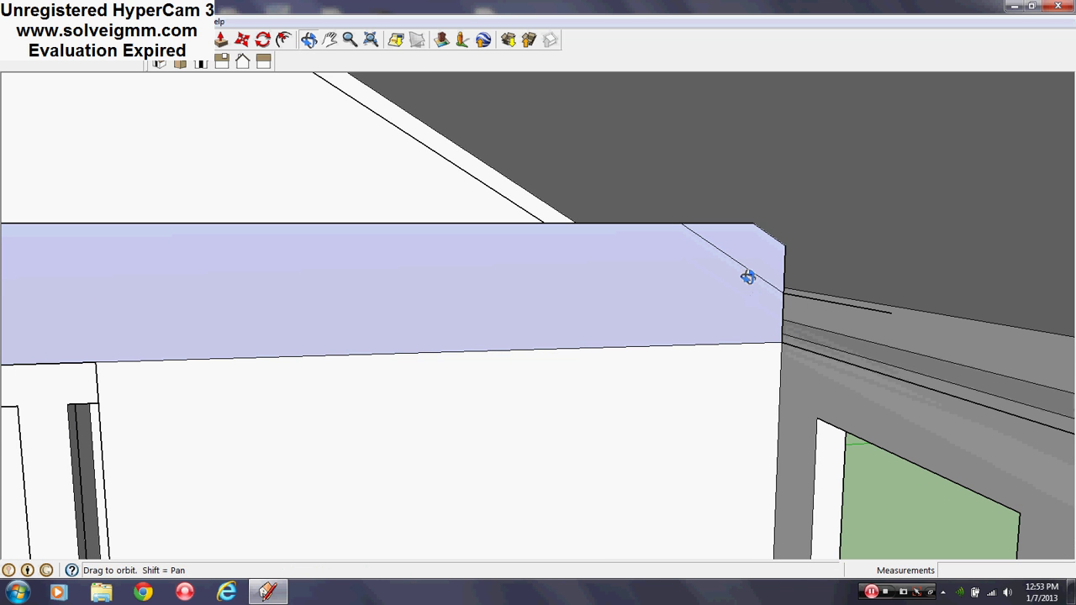
left_click(780, 240)
mouse_move(752, 218)
middle_mouse_down()
mouse_move(524, 322)
mouse_move(840, 298)
mouse_move(620, 327)
mouse_move(929, 325)
mouse_move(589, 315)
mouse_move(804, 346)
middle_mouse_up()
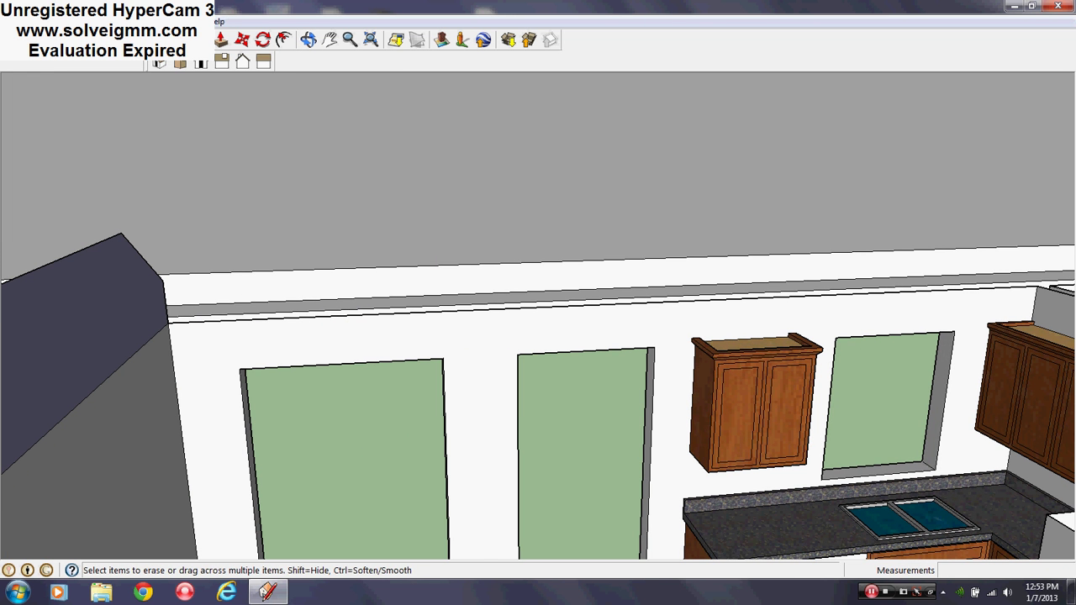
key("l")
mouse_move(723, 379)
middle_mouse_down()
mouse_move(482, 385)
mouse_move(248, 225)
middle_mouse_up()
left_click(266, 217)
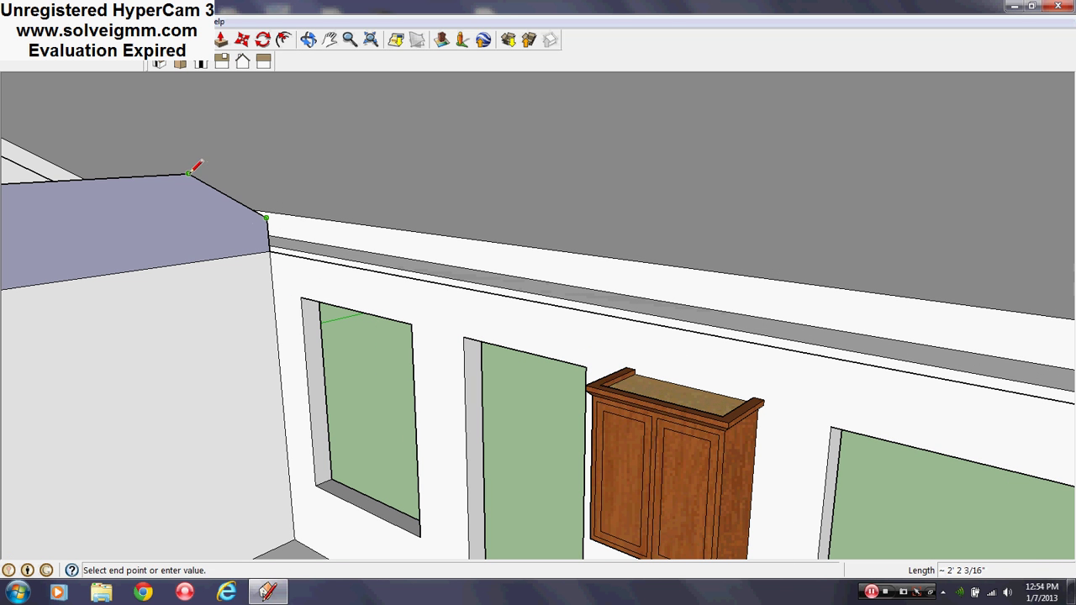
key("Escape")
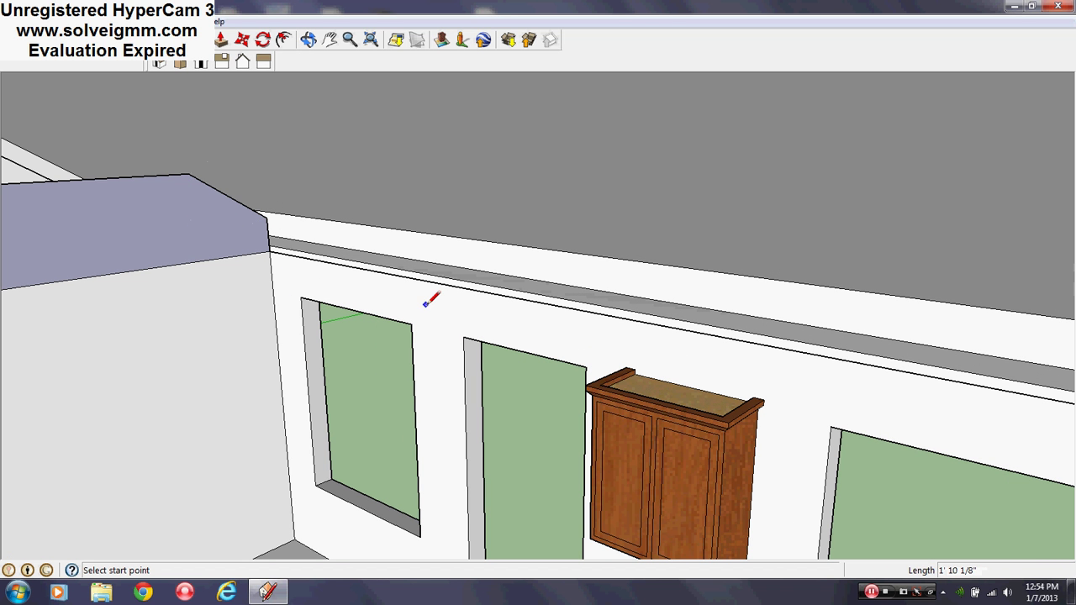
Draw a sloped line about 3' 8 3/4" long from the raised wall's lower eave-side corner to its top edge, parallel to the existing slope
middle_click_drag(263, 261, 652, 293, "shift")
middle_click_drag(653, 293, 535, 309)
left_click(577, 290)
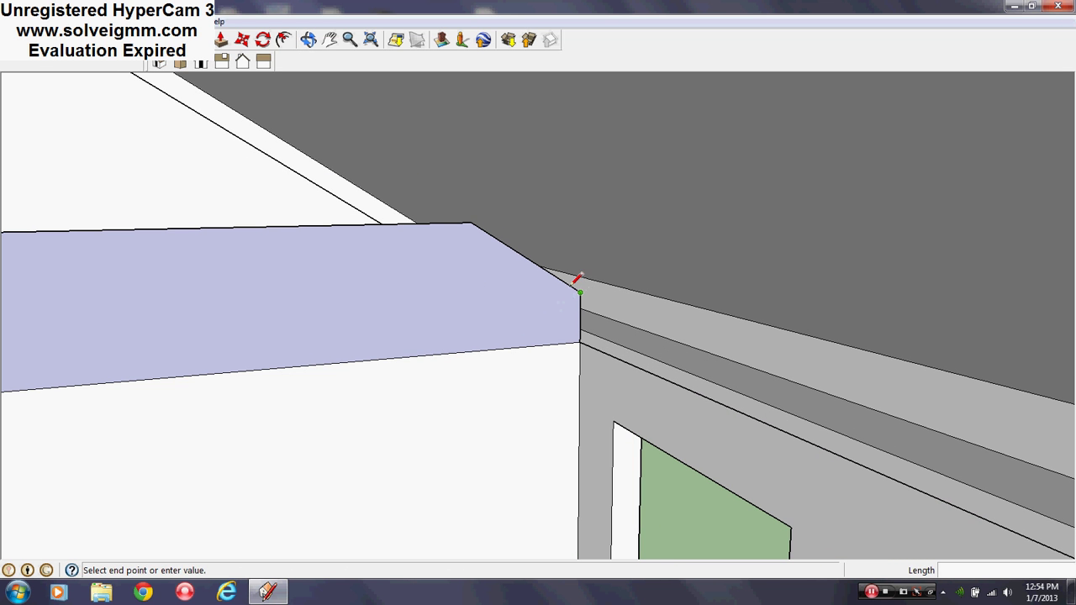
left_click(472, 222)
left_click(578, 341)
left_click(392, 222)
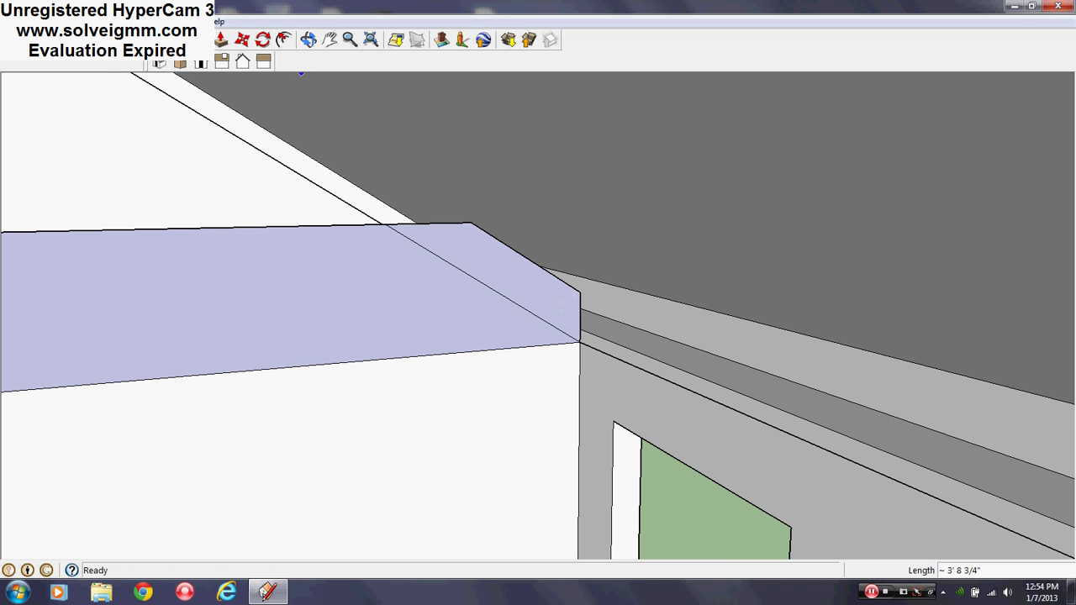
Erase the outer edges of the raised wall's corner beyond the new sloped line
left_click(154, 40)
mouse_move(526, 323)
middle_mouse_down()
mouse_move(533, 348)
mouse_move(543, 335)
middle_mouse_up()
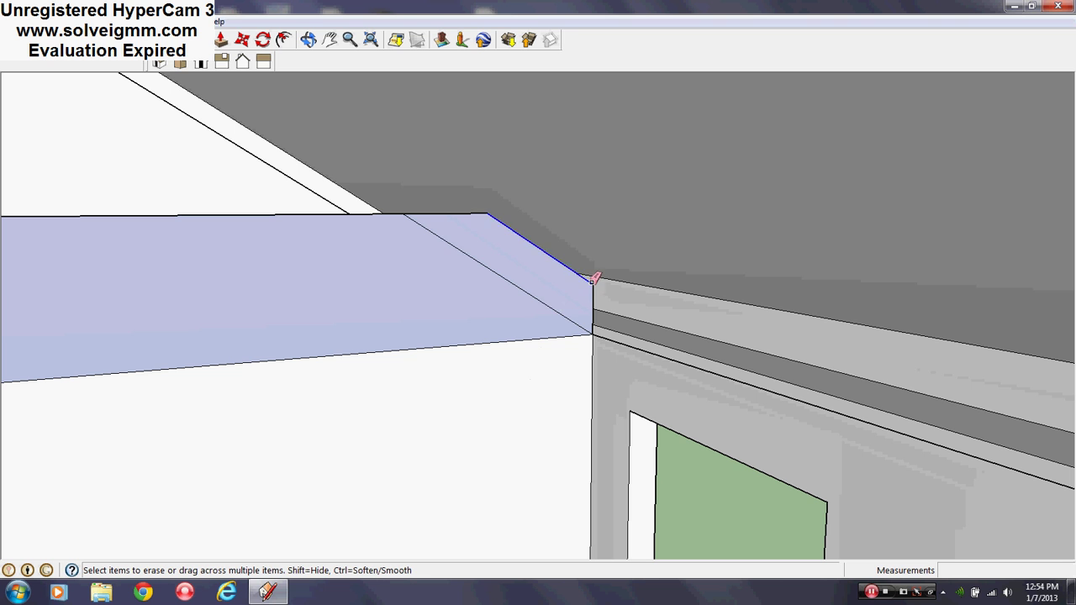
left_click(594, 279)
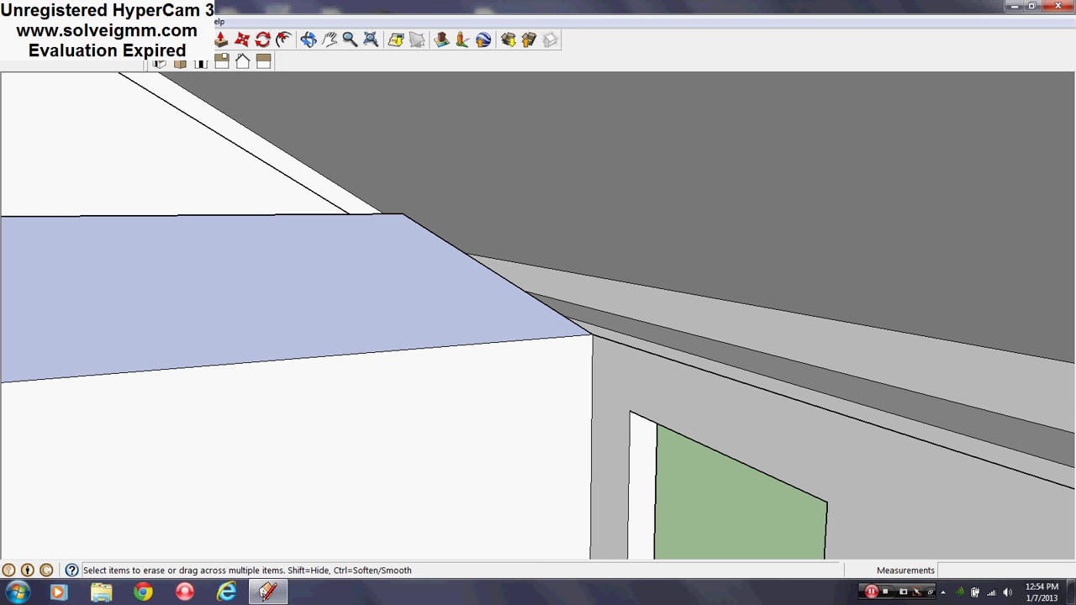
key("l")
left_click(592, 334)
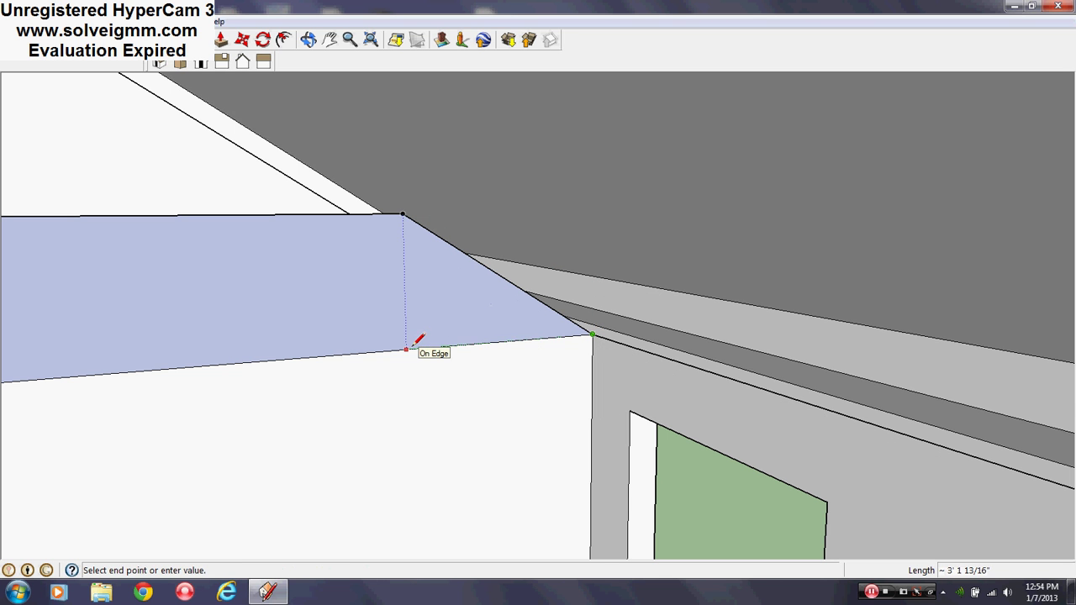
Copy the raised wall's sloped end edge 19' along the eave wall to the near corner of the kitchen cabinet wall
middle_click_drag(289, 340, 367, 430)
right_click(368, 402)
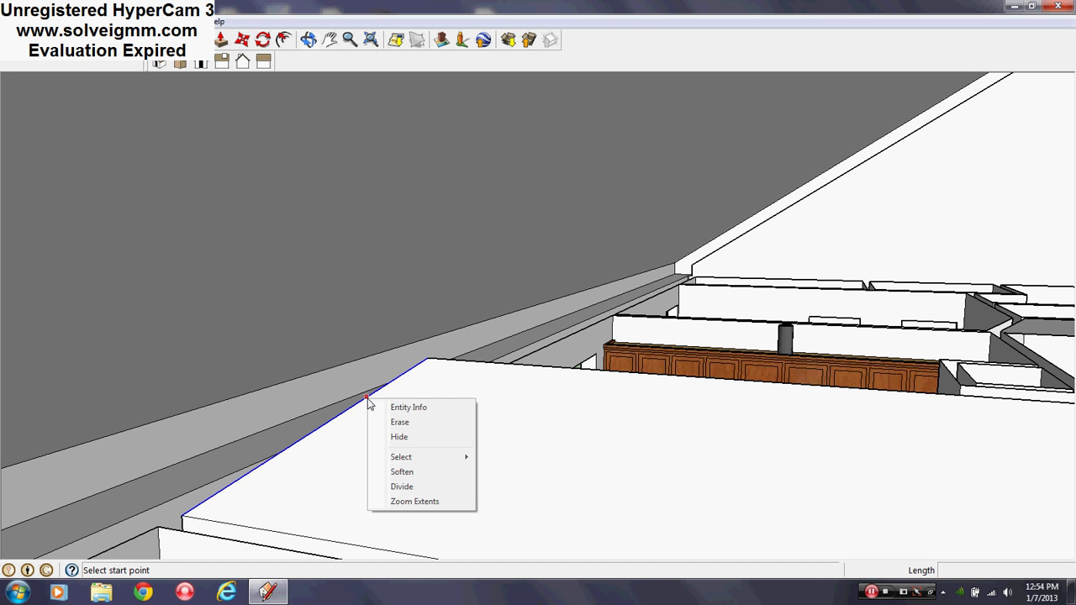
left_click(241, 50)
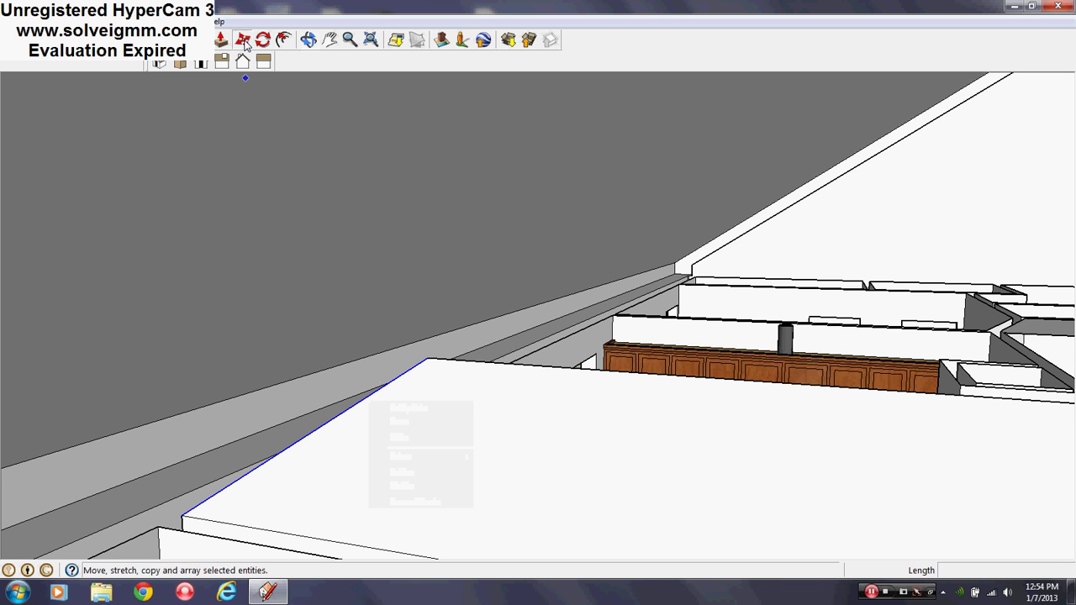
left_click(242, 40)
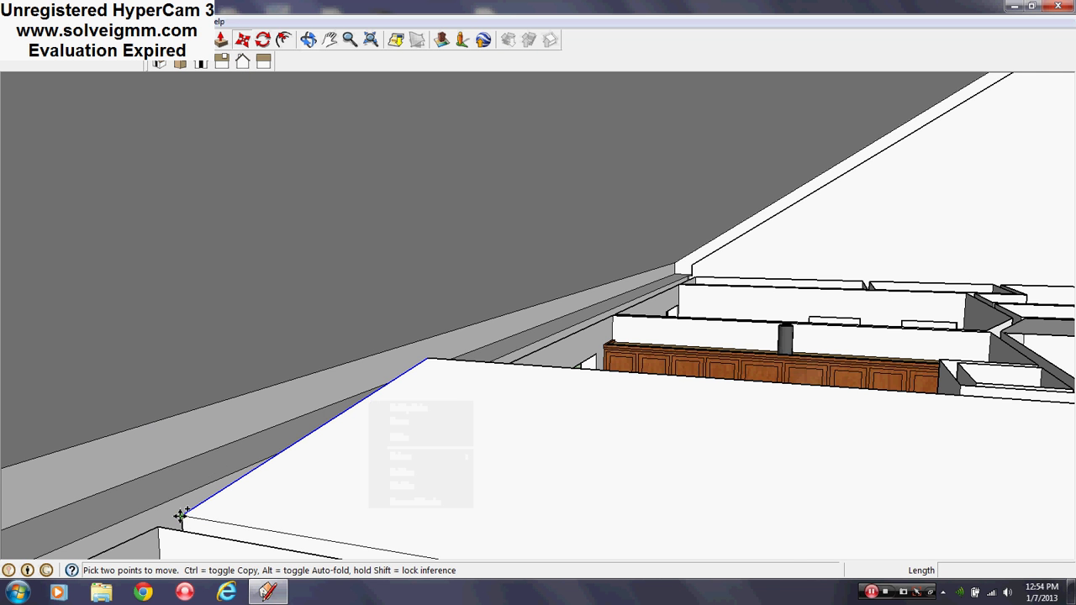
left_click(180, 516)
scroll(653, 302, "up", 5)
middle_click_drag(653, 303, 404, 412, "shift")
scroll(404, 411, "up", 2)
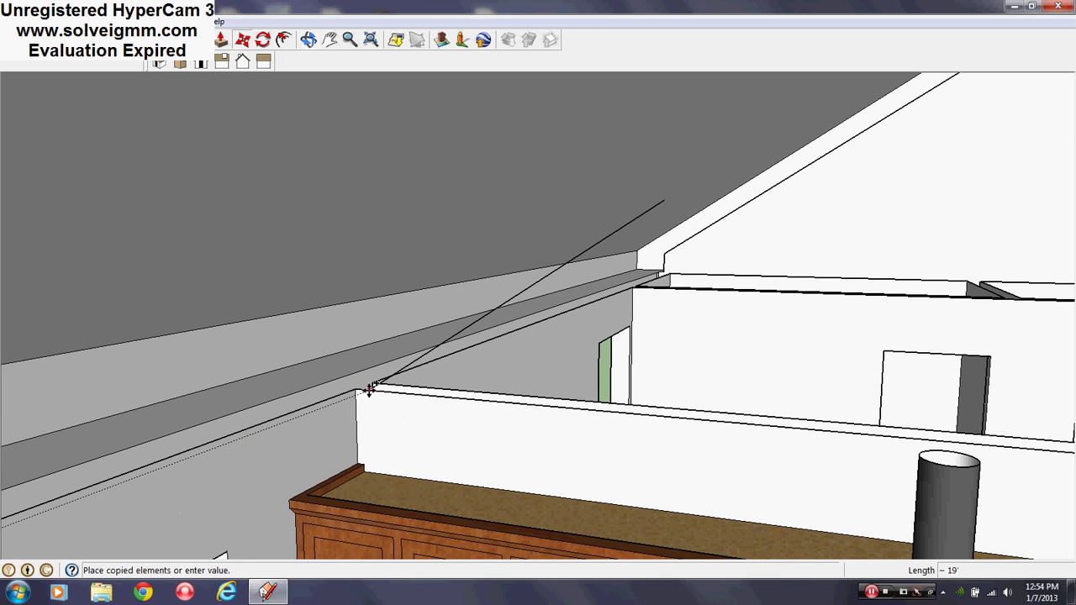
left_click(358, 393)
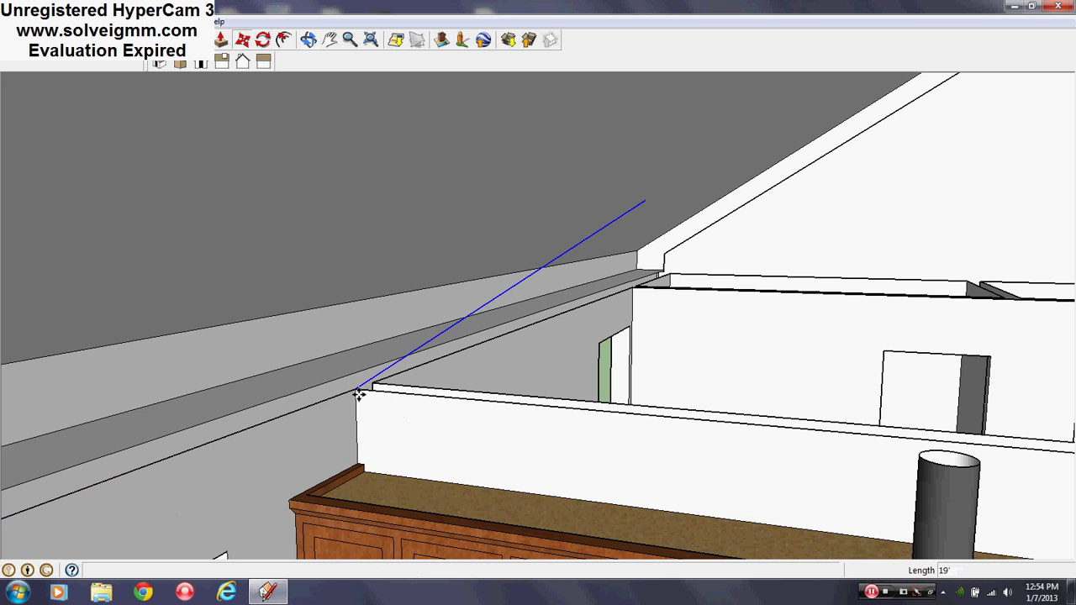
Copy the sloped edge 4" across the kitchen wall's thickness to its far corner
left_click(359, 389)
middle_click_drag(396, 412, 265, 433)
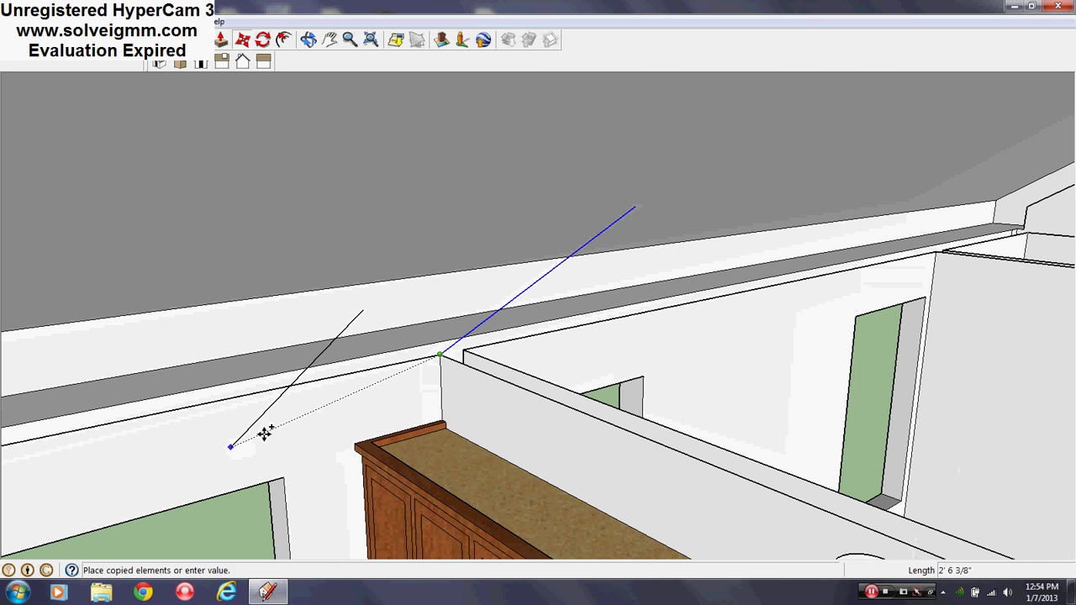
left_click(465, 349)
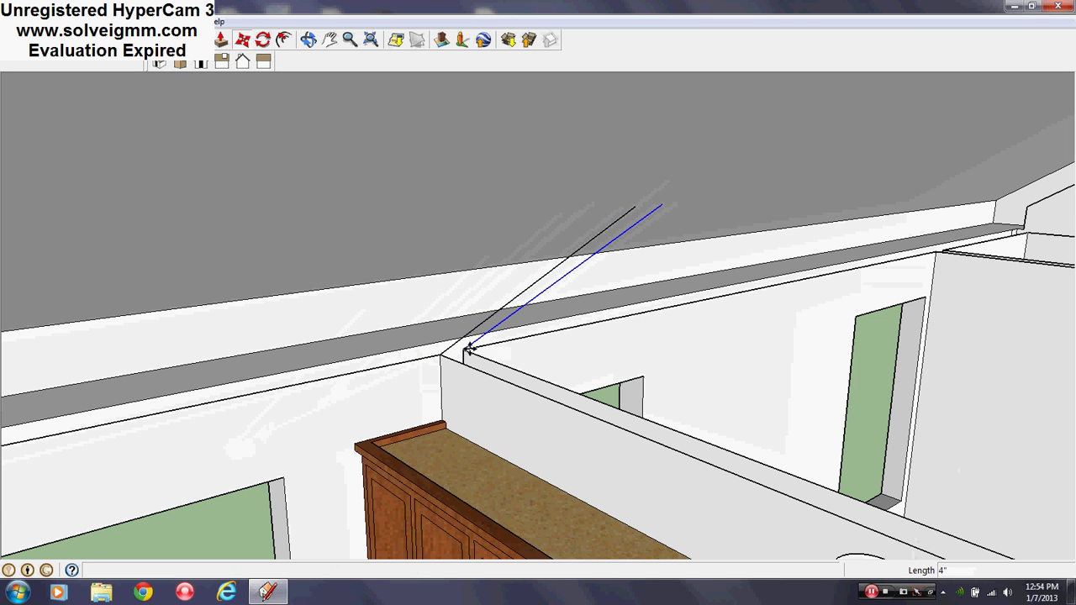
Copy the sloped edge 12' 8" to the next cross wall's near corner, and again 4" across that wall's thickness
middle_click_drag(465, 349, 514, 440)
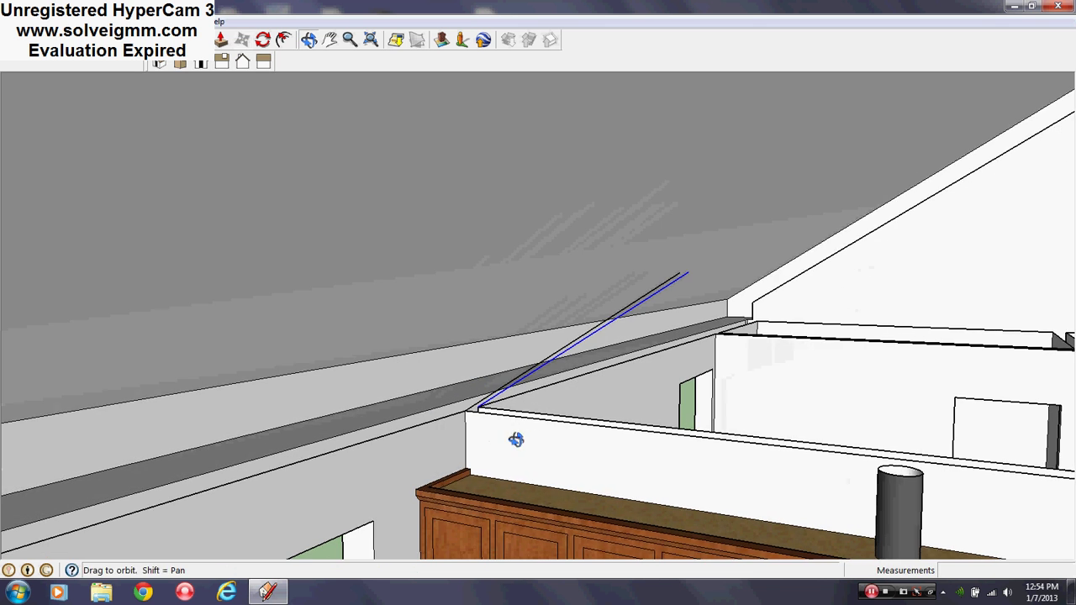
left_click(475, 406)
scroll(743, 300, "up", 5)
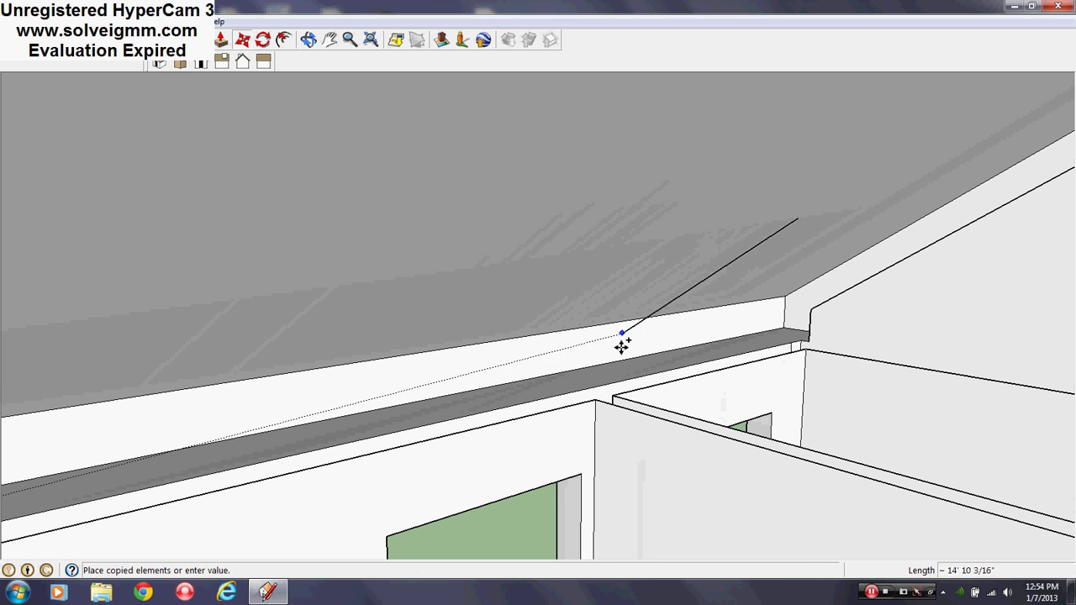
left_click(595, 399)
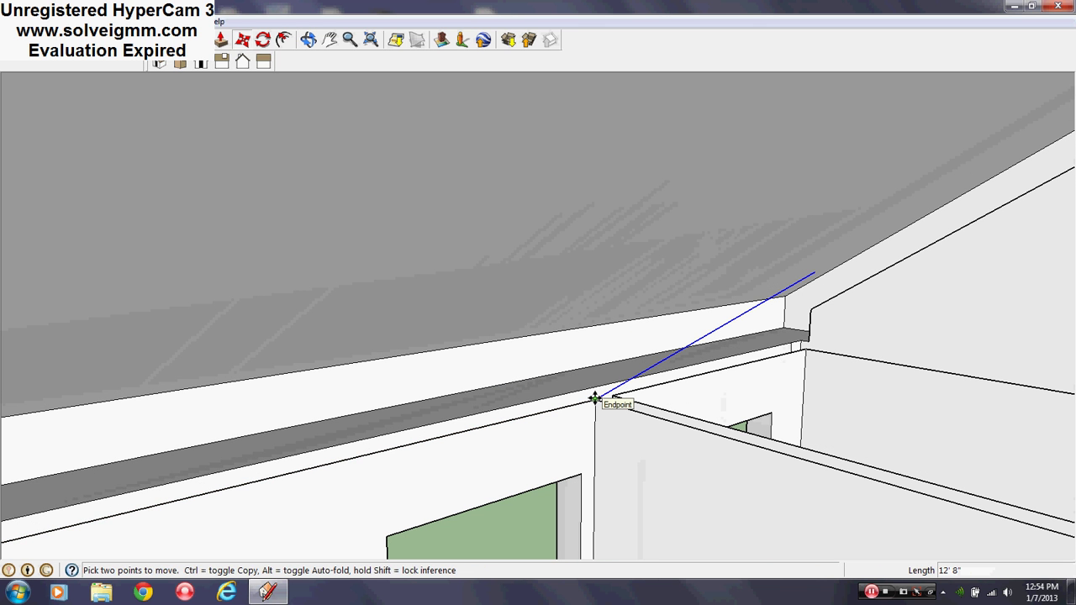
left_click(595, 399)
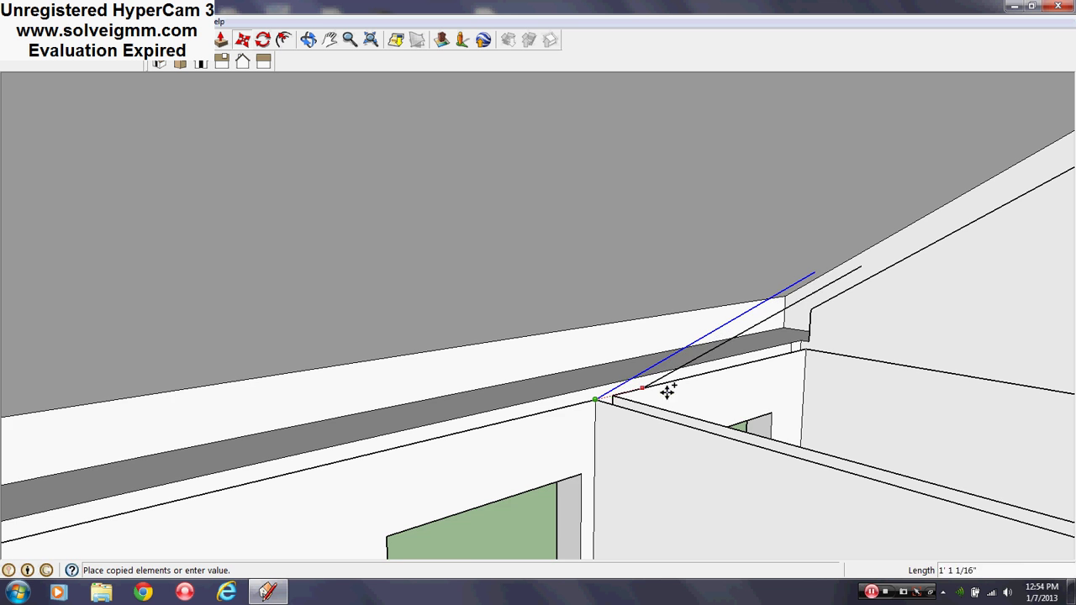
scroll(667, 389, "up", 2)
left_click(577, 397)
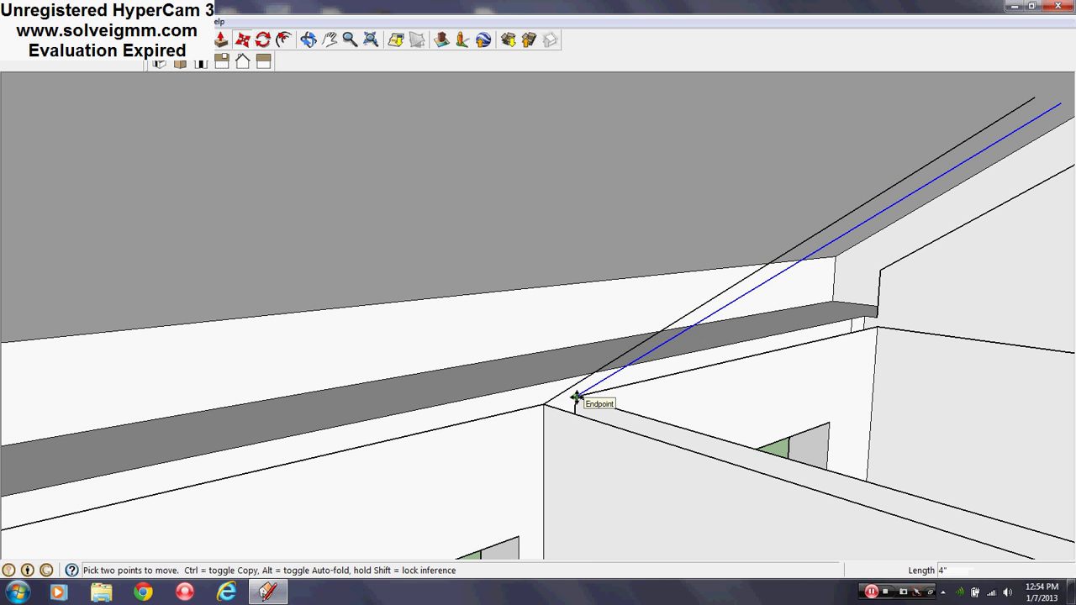
Copy the sloped edge 5' farther along the eave wall to the next room corner
left_click(576, 397)
left_click(882, 327)
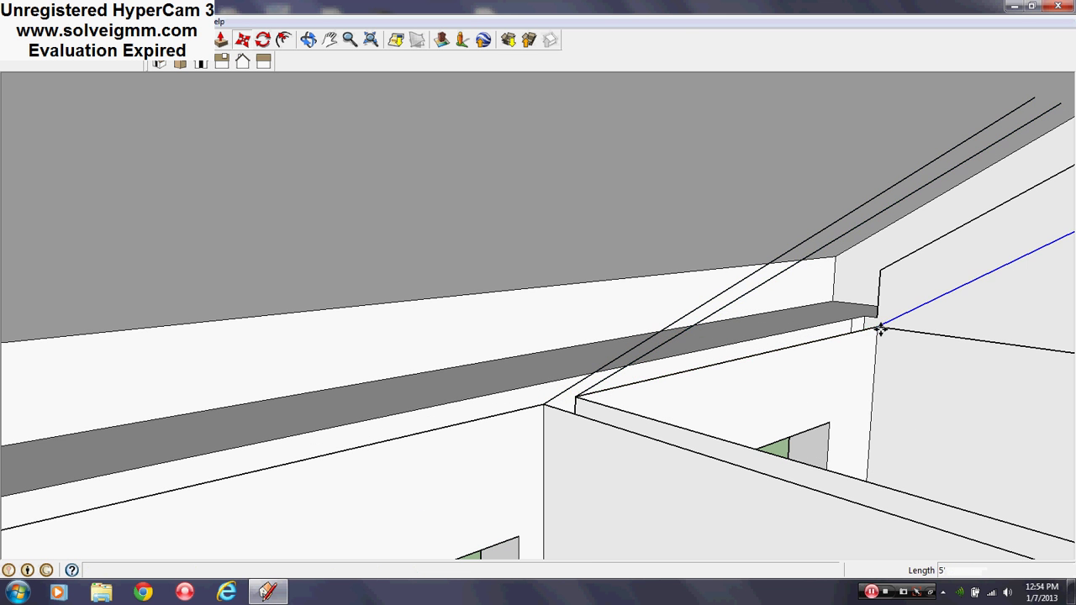
scroll(817, 324, "up", 2)
scroll(793, 343, "down", 2)
scroll(426, 414, "down", 2)
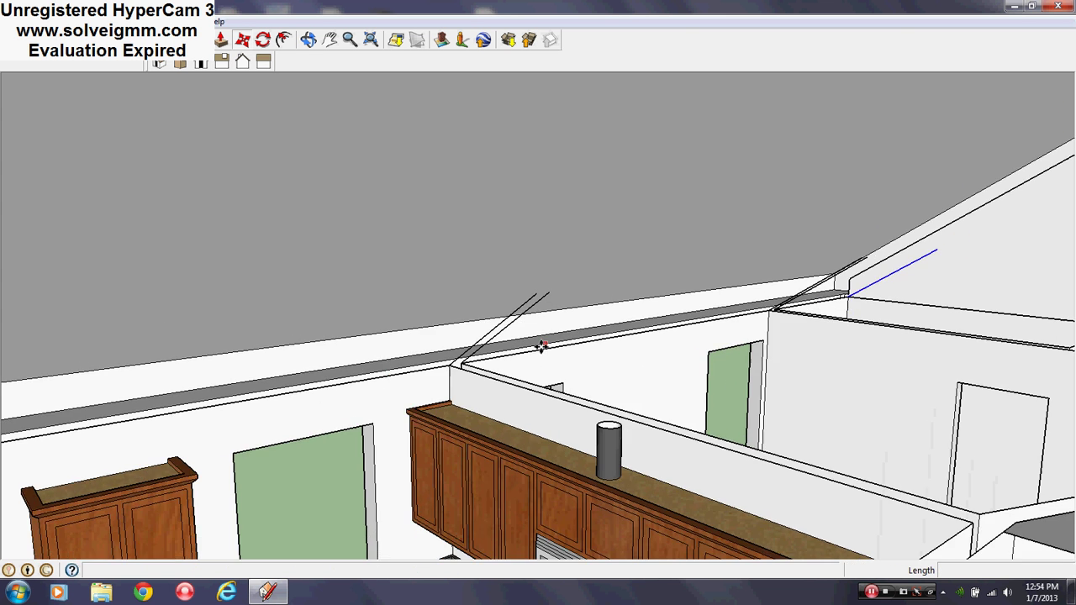
middle_click_drag(437, 370, 915, 398)
scroll(915, 399, "down", 1)
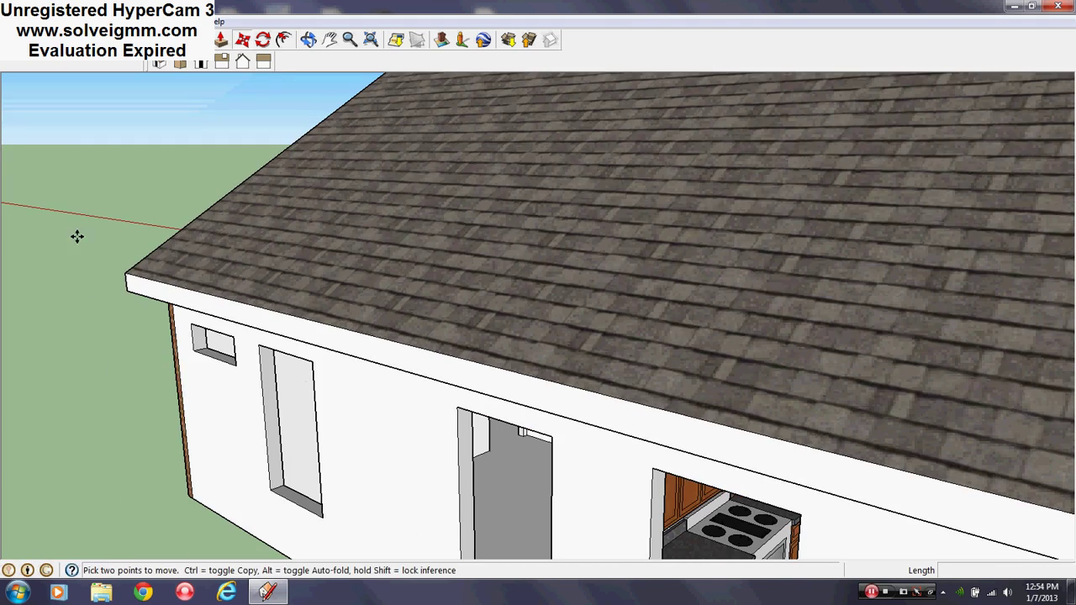
Draw a 2' vertical line up from the kitchen wall's inner corner and connect it to the copied slope's top end, forming a wall face
middle_click_drag(589, 383, 735, 415)
left_click(729, 400)
scroll(711, 415, "down", 1)
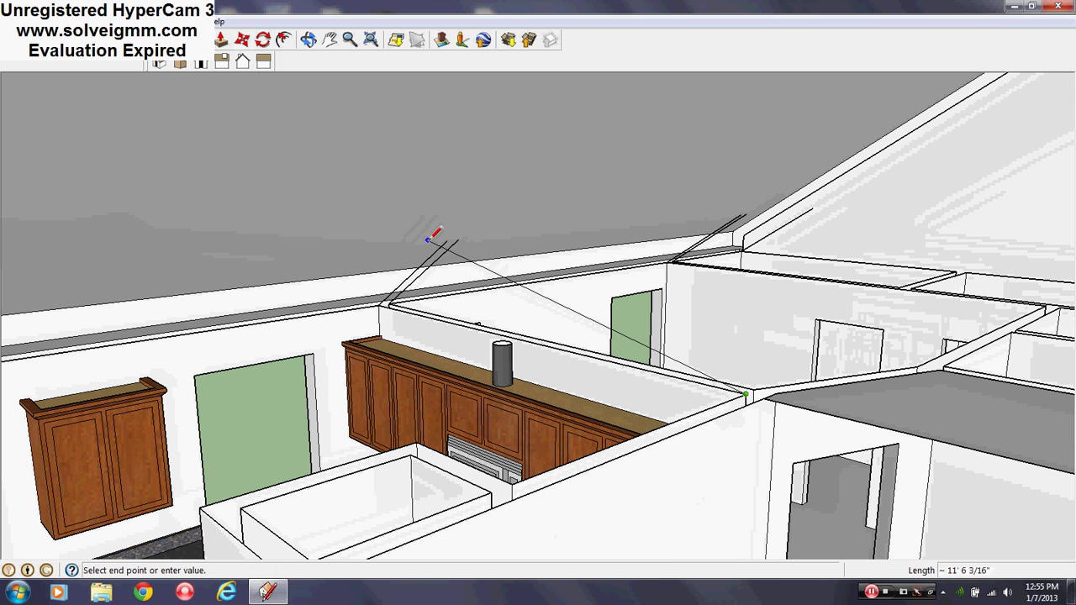
left_click(753, 278)
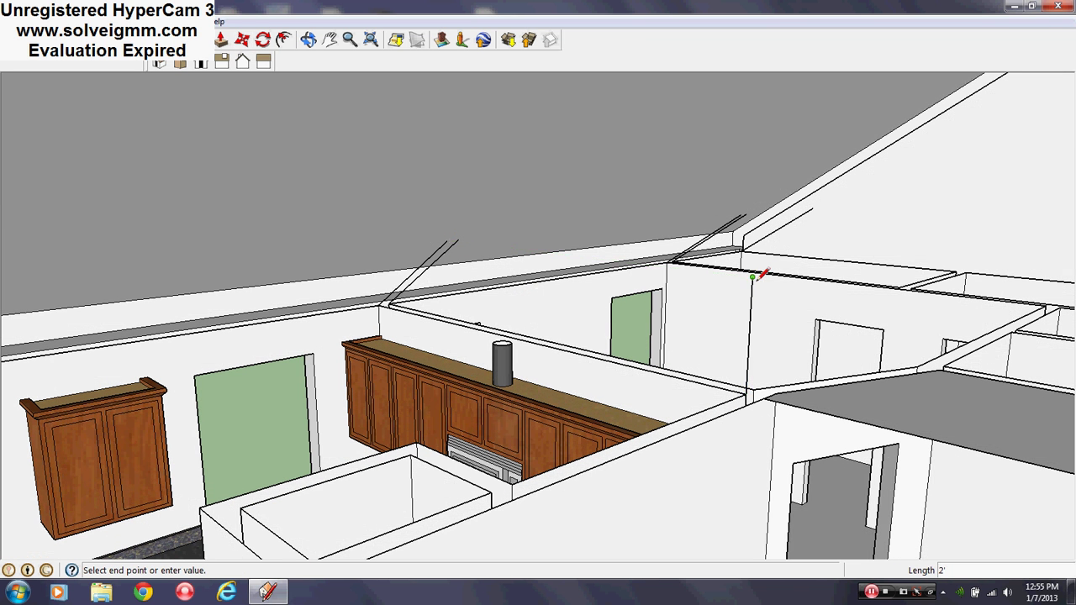
left_click(448, 241)
Connect the top ends of the kitchen and living-room slopes with a 19' line to form the sloped ceiling face
middle_click_drag(698, 367, 64, 228)
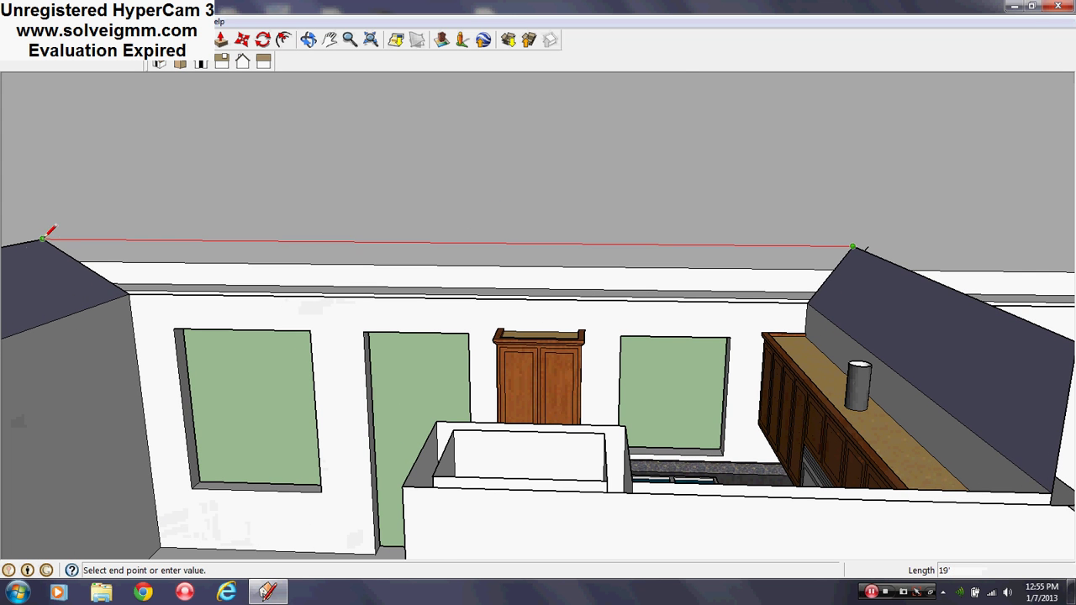
left_click(43, 239)
Raise two adjoining wall faces by the small closet beside the kitchen, using 2' vertical lines and a 5' 4" top edge to the kitchen wall
middle_click_drag(635, 502, 806, 399)
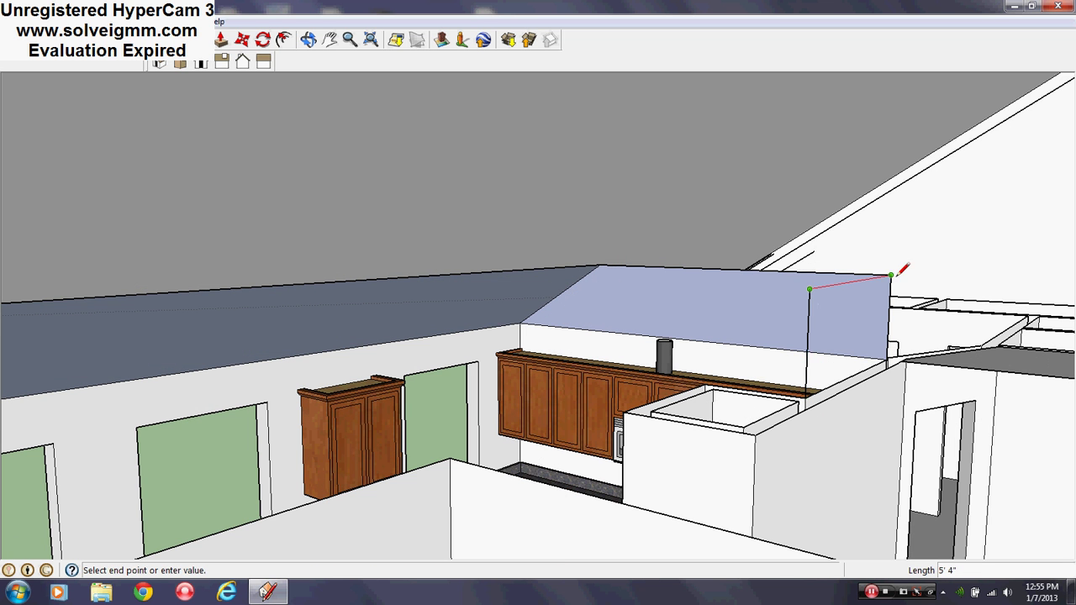
left_click(891, 274)
middle_click_drag(721, 378, 713, 421)
left_click(707, 405)
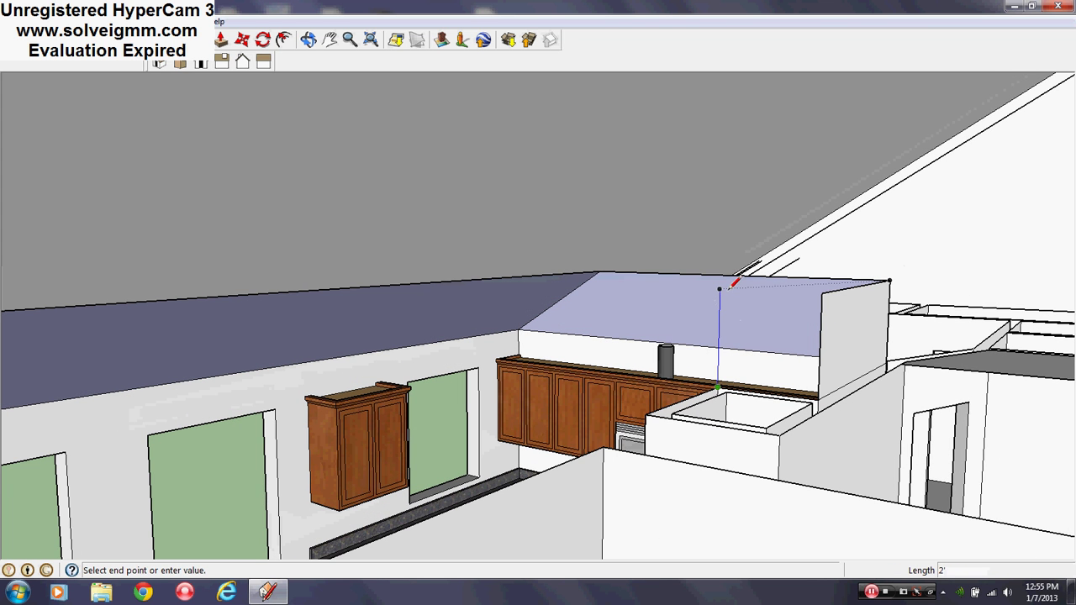
left_click(822, 293)
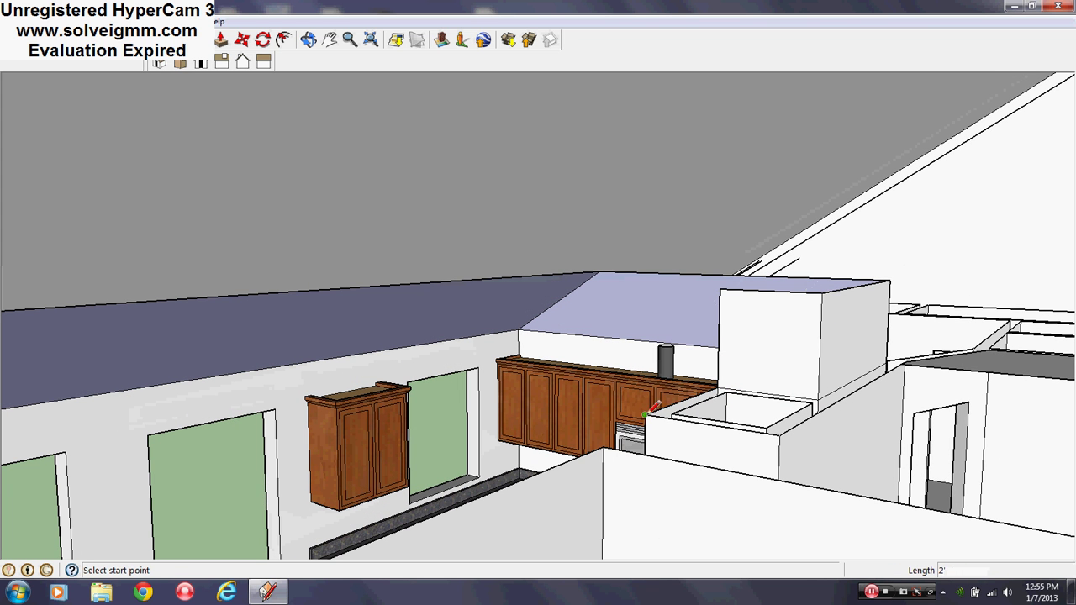
Raise two more wall faces around the small closet beside the kitchen, using 2' vertical lines and a 2' 4" front top edge
type("2'")
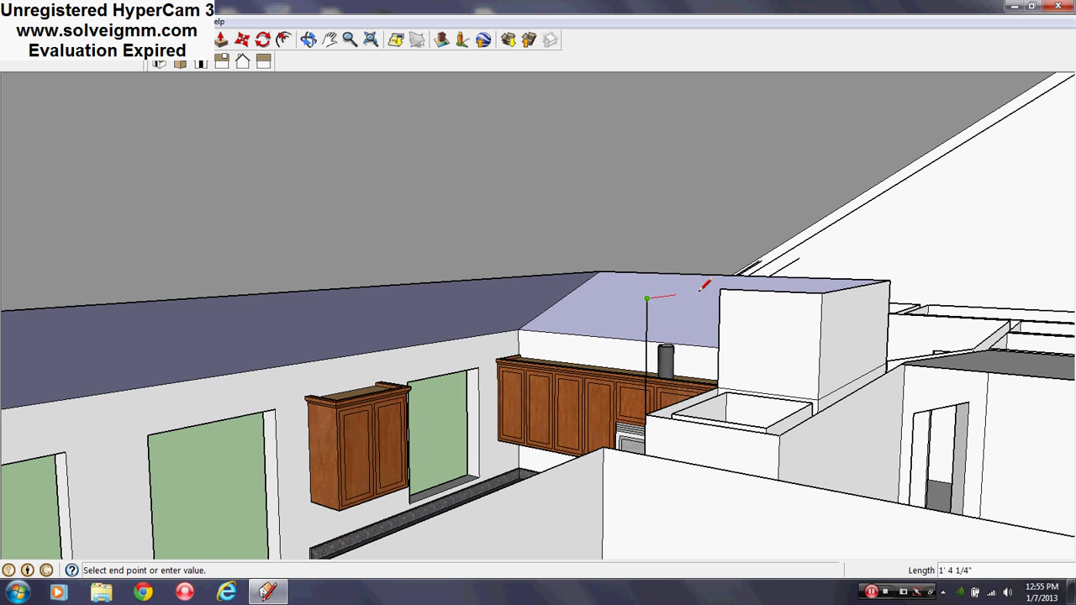
left_click(720, 288)
left_click(780, 435)
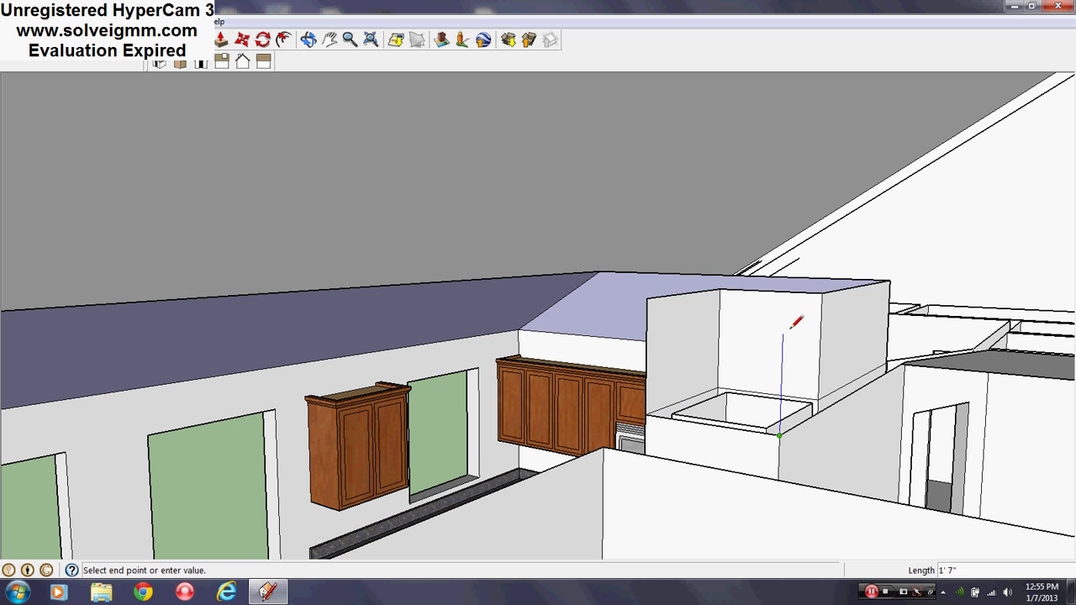
left_click(647, 299)
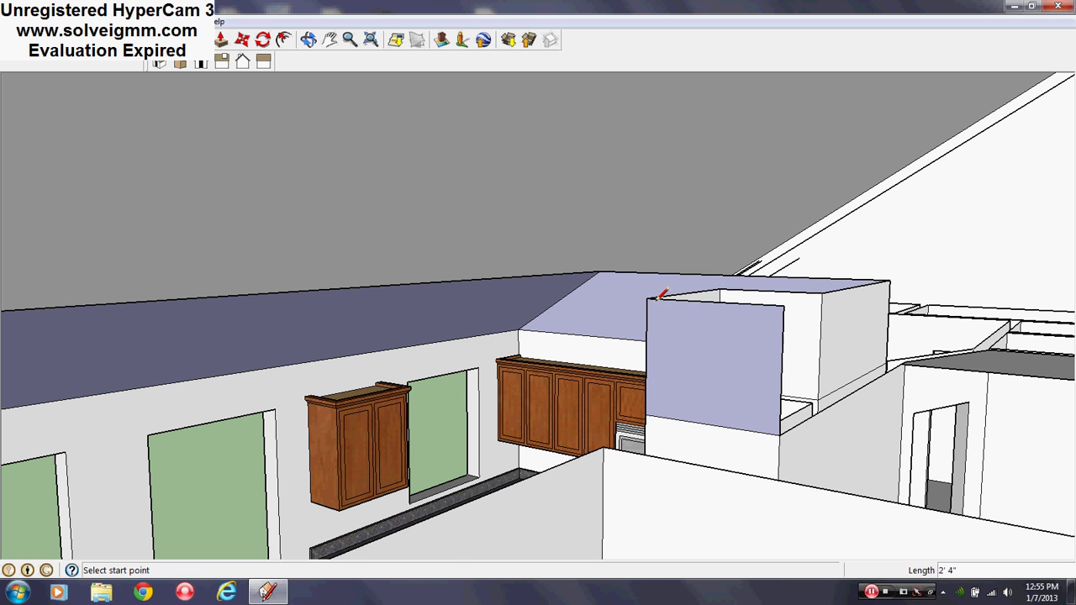
middle_click_drag(829, 390, 706, 476, "shift")
scroll(828, 440, "up", 2)
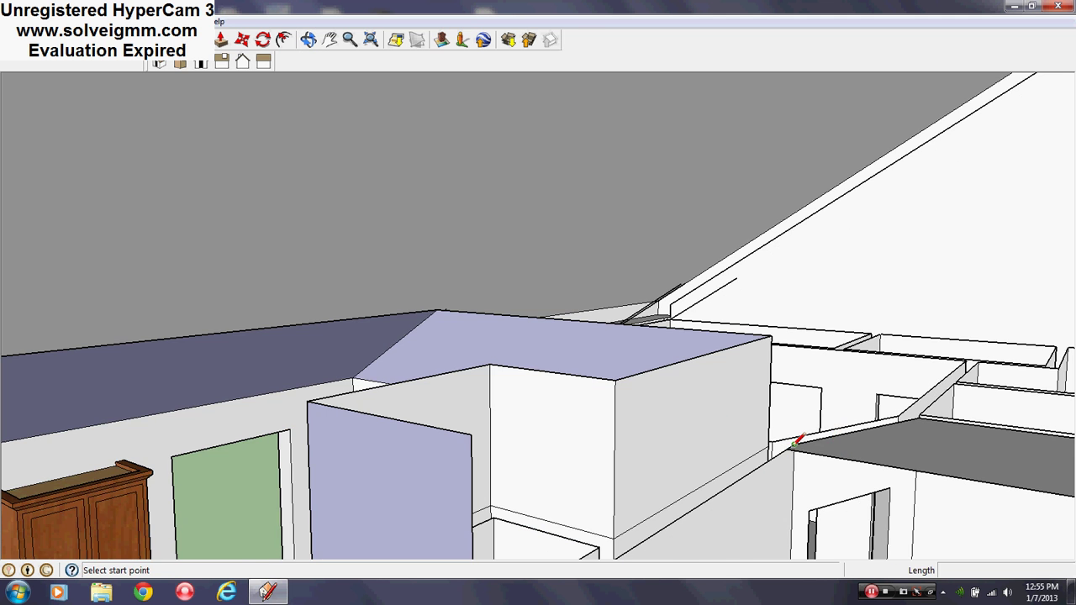
Draw a 2' vertical line at the far end of the long wall and connect it to the closet's top corner, forming a wall face
middle_click_drag(794, 441, 723, 487)
left_click(747, 467)
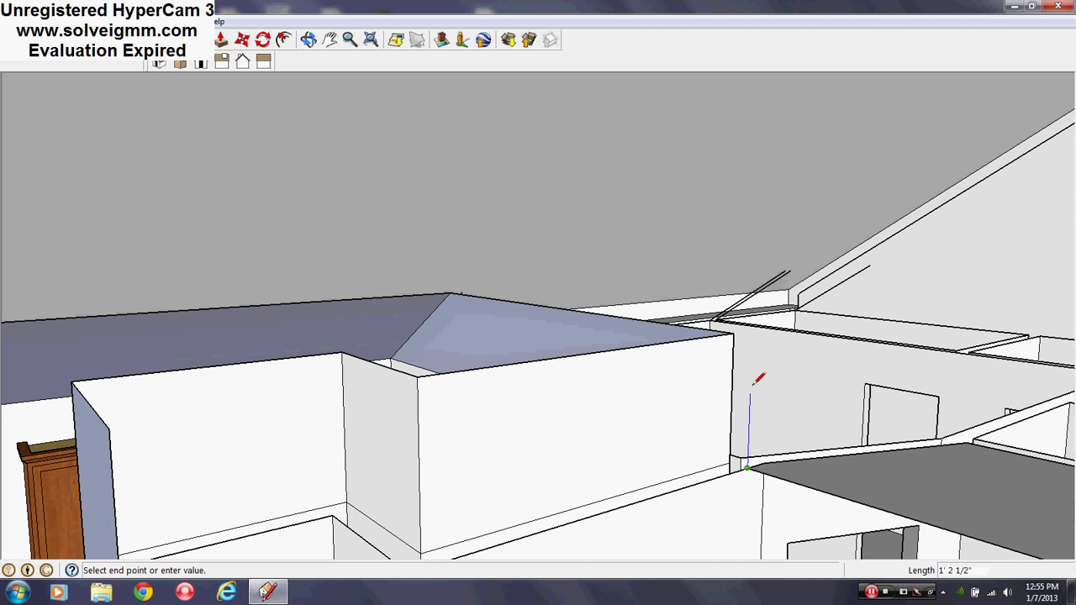
type("2'")
middle_click_drag(656, 395, 716, 356)
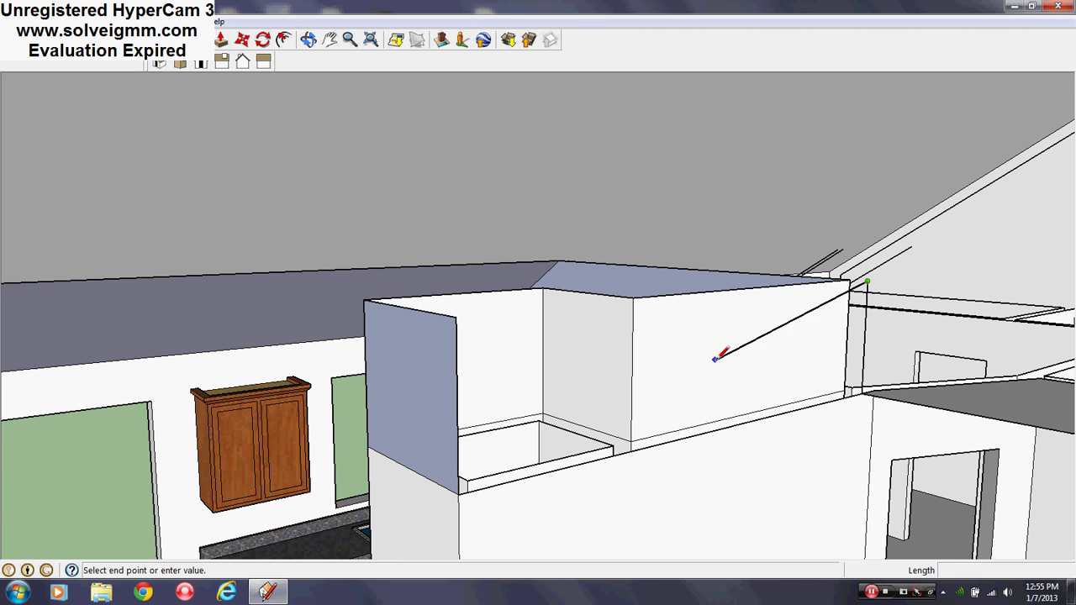
left_click(460, 306)
middle_click_drag(460, 306, 584, 460, "shift")
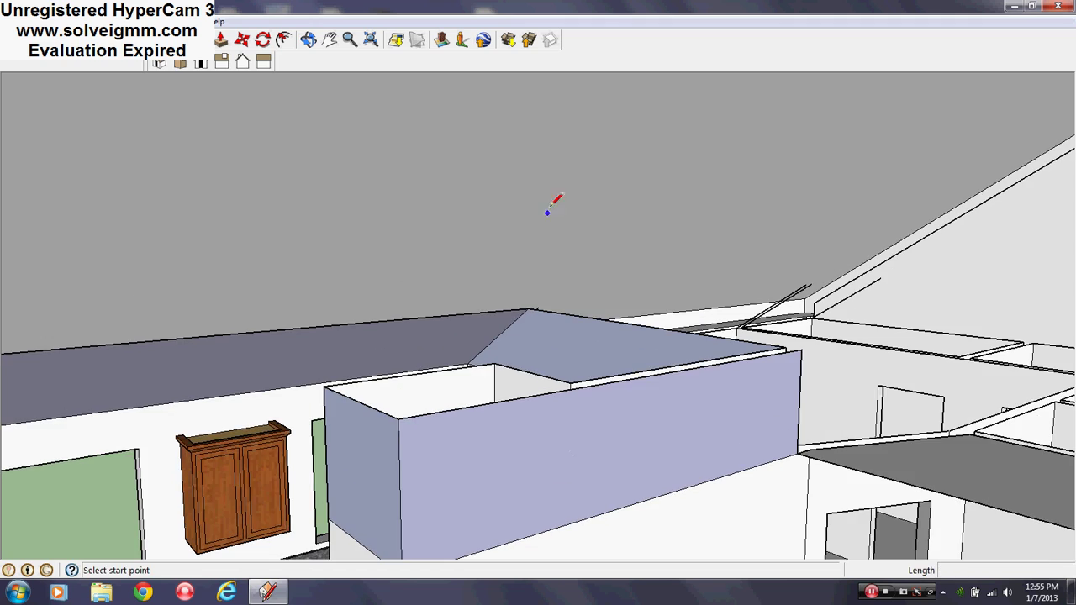
Close the flat ceiling over the living room and kitchen by completing its outline at the top corner near the front entry wall
right_click(525, 190)
left_click(551, 204)
mouse_move(550, 204)
middle_mouse_down()
mouse_move(653, 420)
mouse_move(479, 403)
mouse_move(748, 291)
middle_mouse_up()
scroll(622, 420, "down", 5)
scroll(642, 396, "up", 5)
scroll(715, 387, "up", 3)
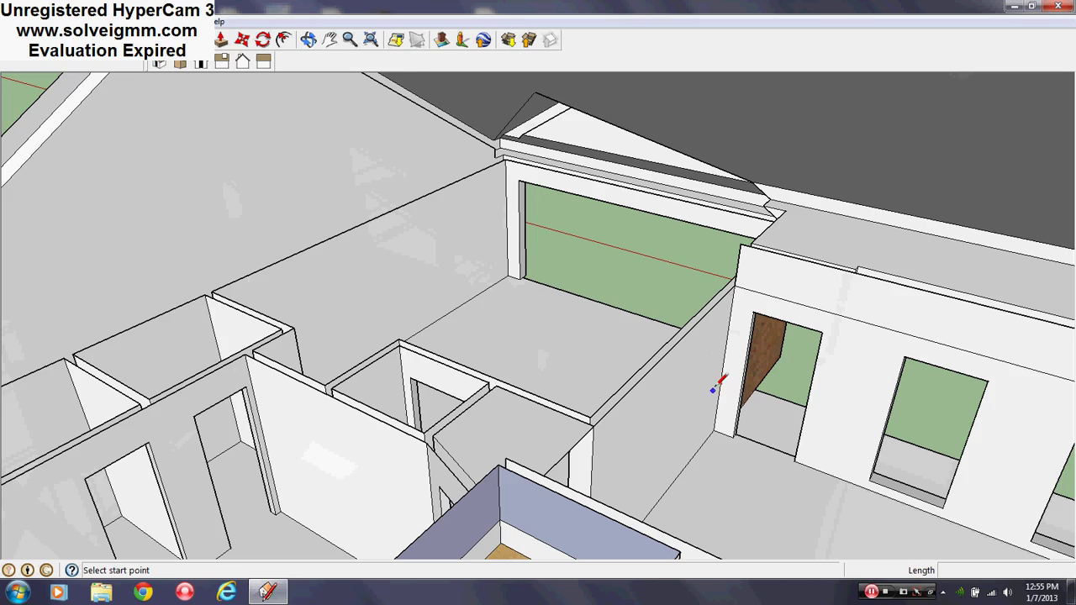
left_click(747, 243)
scroll(523, 438, "up", 2)
key("Escape")
scroll(508, 451, "down", 5)
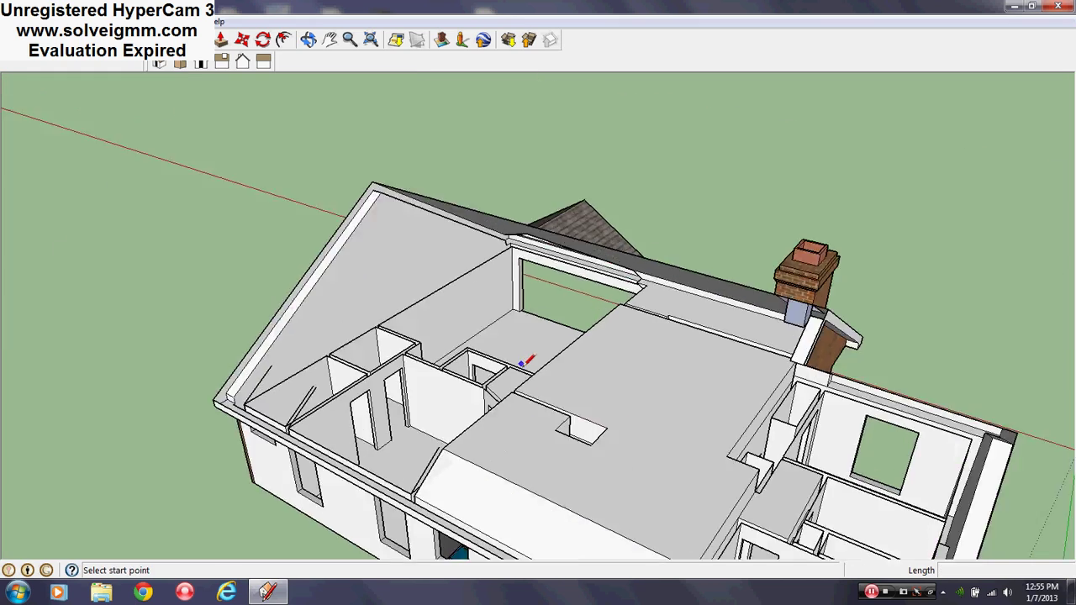
Paint the inner faces of the raised walls and the new ceiling with Color_000
middle_click_drag(514, 365, 664, 378)
scroll(598, 345, "up", 4)
middle_click_drag(594, 350, 735, 451)
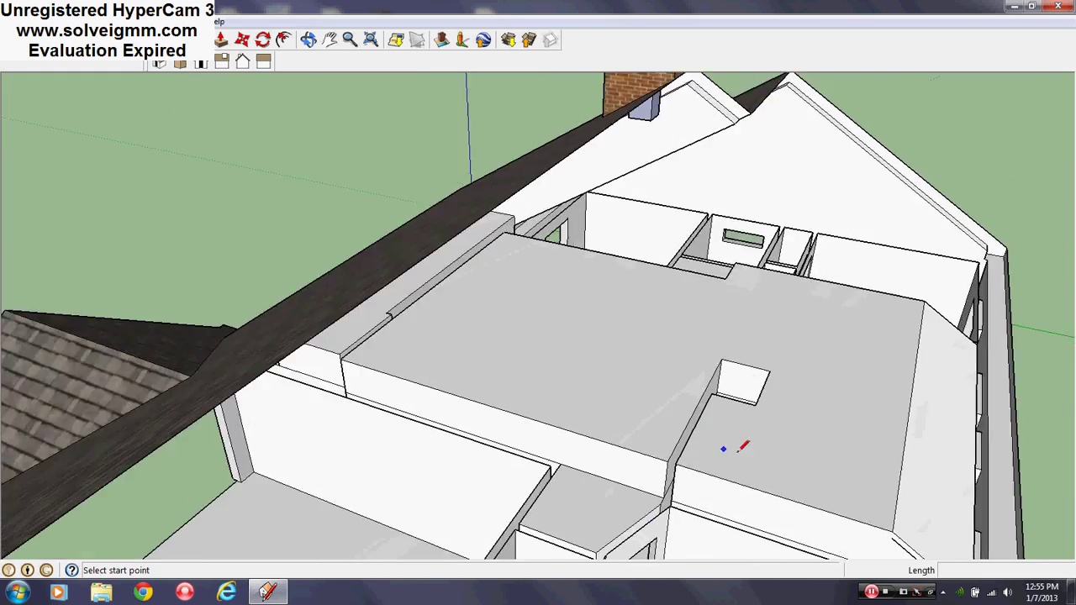
scroll(588, 370, "down", 3)
middle_click_drag(582, 373, 933, 294)
scroll(571, 375, "up", 4)
middle_click_drag(578, 459, 913, 426)
scroll(433, 331, "up", 4)
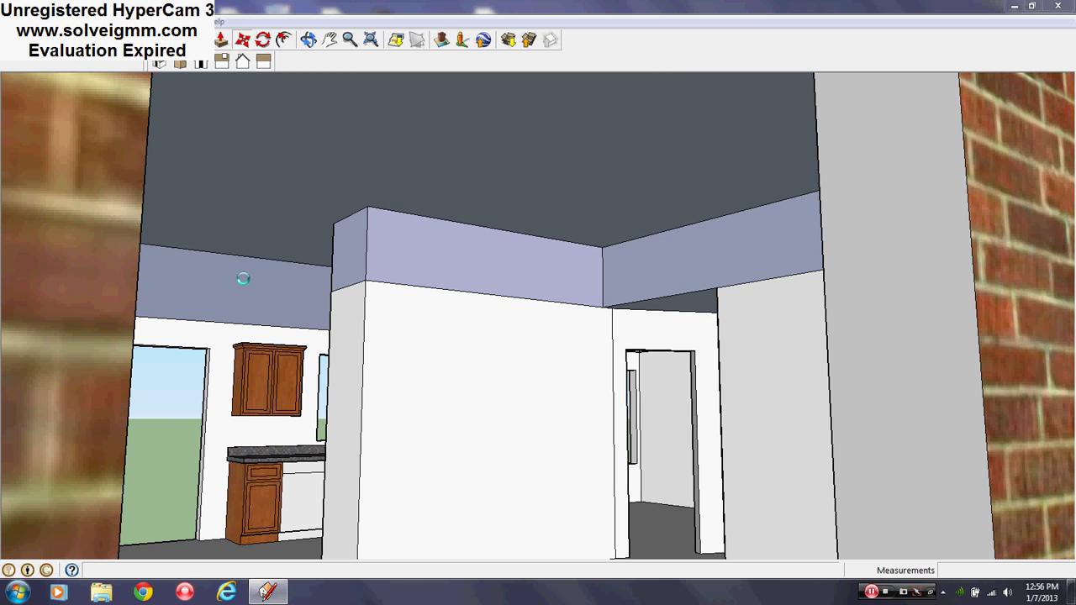
key("b")
left_click(18, 267)
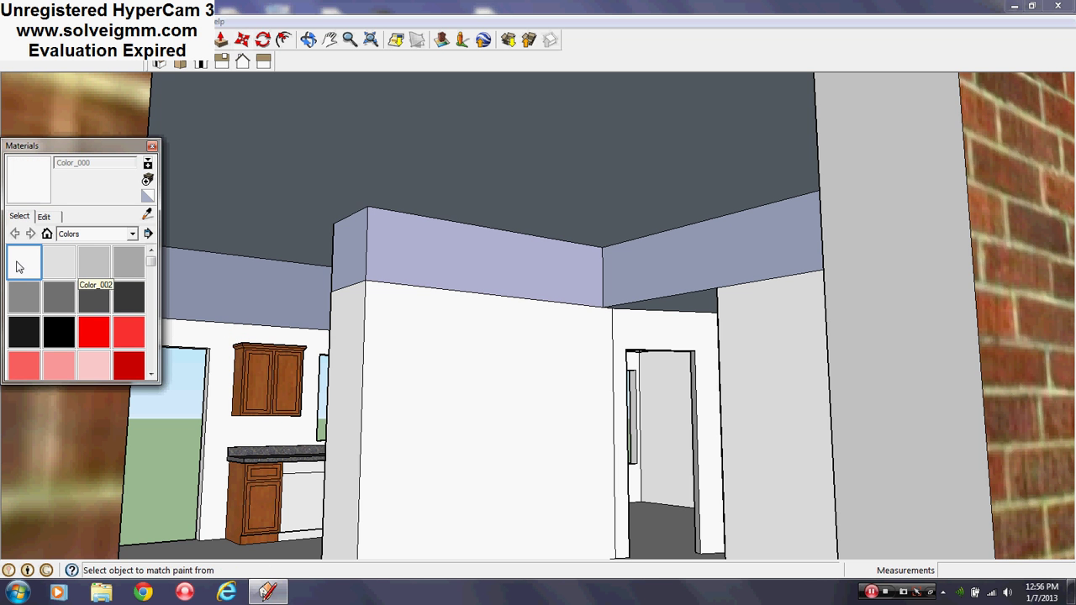
left_click(405, 244)
mouse_move(413, 295)
middle_mouse_down()
mouse_move(350, 343)
mouse_move(492, 312)
mouse_move(386, 333)
mouse_move(502, 382)
mouse_move(525, 336)
mouse_move(385, 319)
mouse_move(421, 349)
mouse_move(438, 335)
middle_mouse_up()
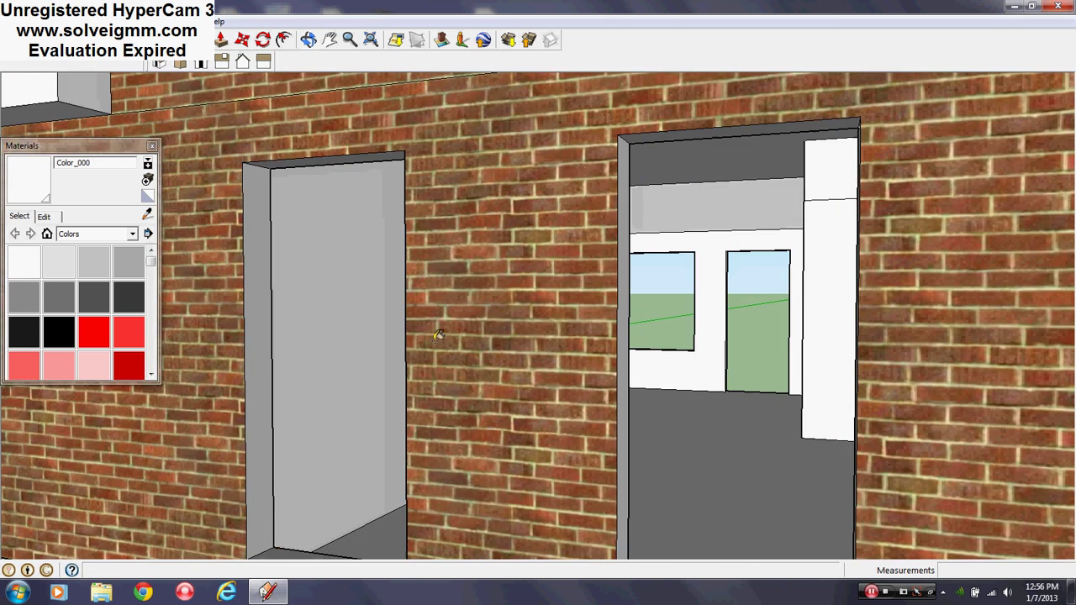
left_click(151, 146)
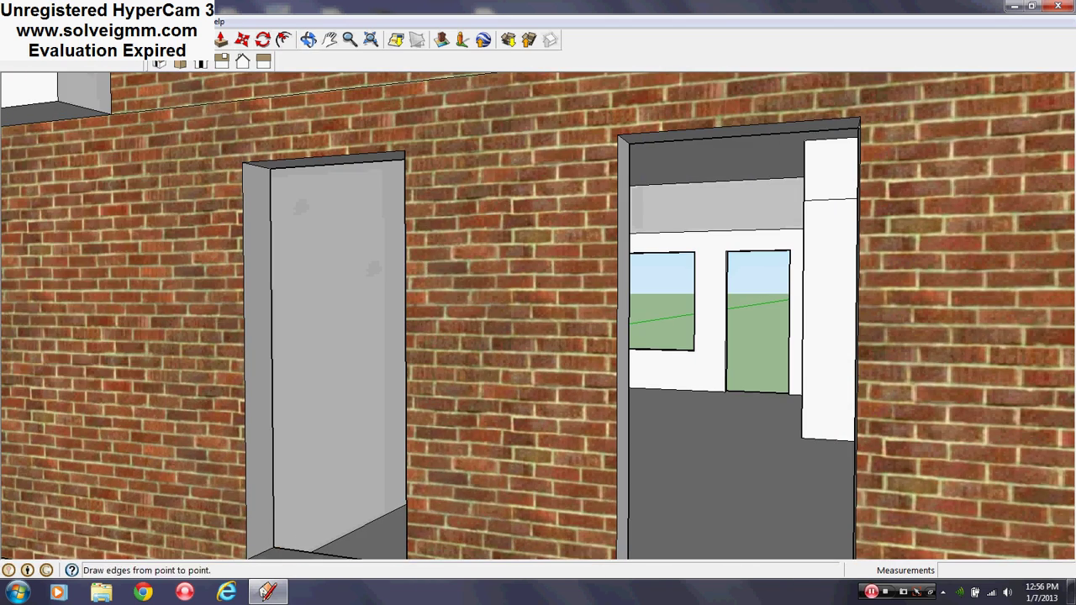
Inspect the raised walls and sloped ceiling from inside, around the fireplace, windows, kitchen and hallway opening
middle_click_drag(521, 336, 540, 331)
scroll(440, 367, "up", 8)
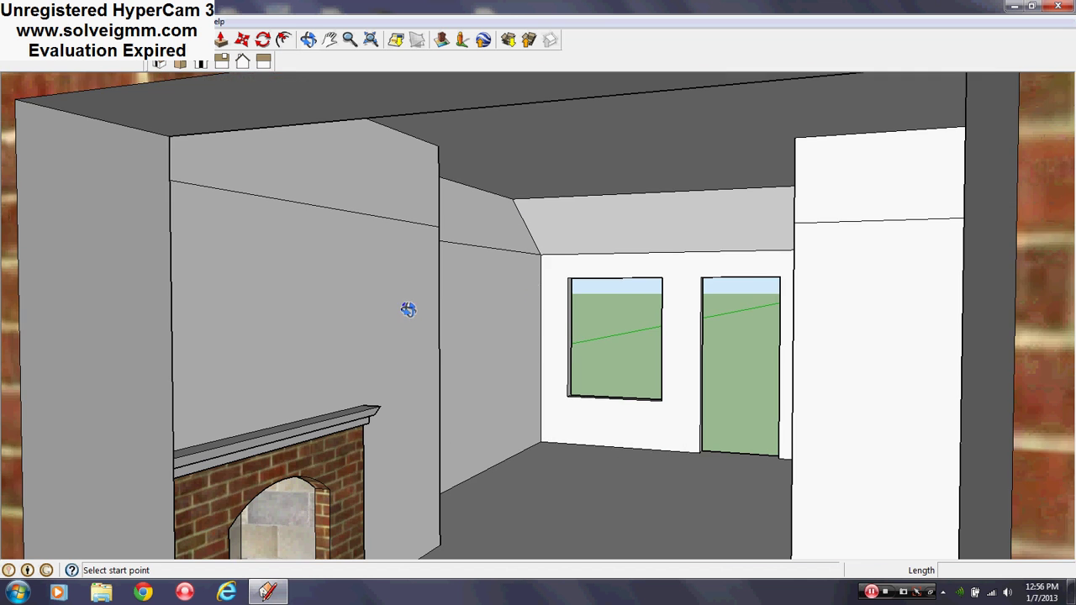
middle_click_drag(408, 310, 450, 224)
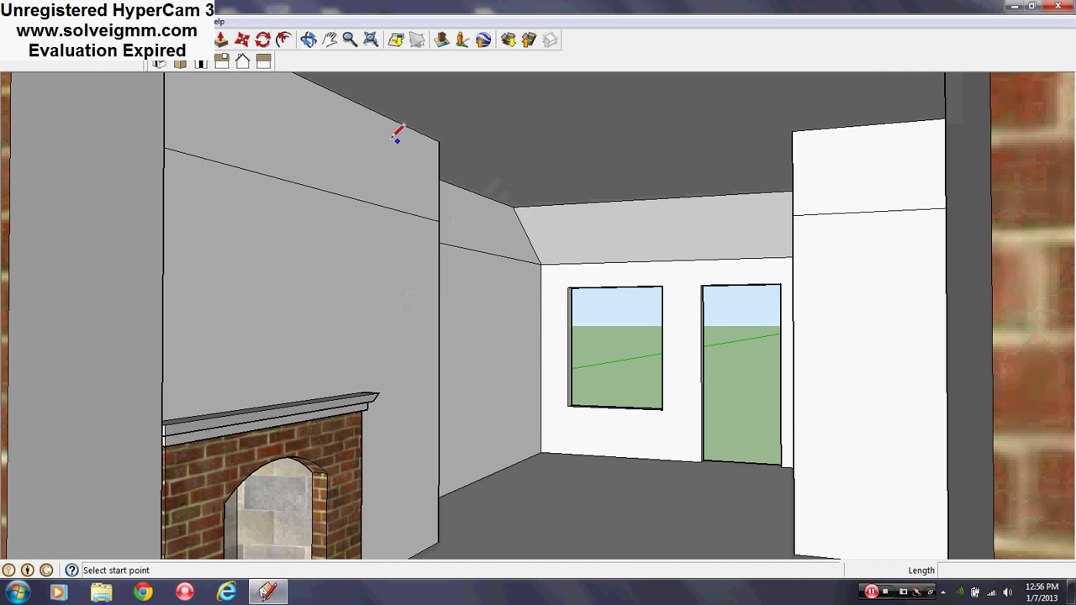
middle_click_drag(395, 170, 588, 294)
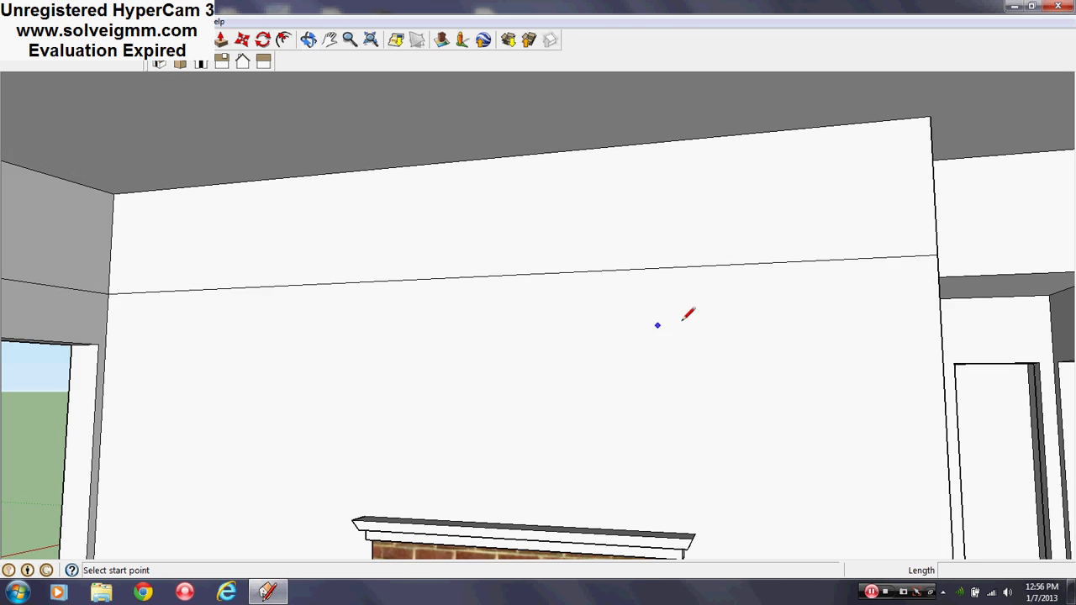
middle_click_drag(689, 312, 704, 396)
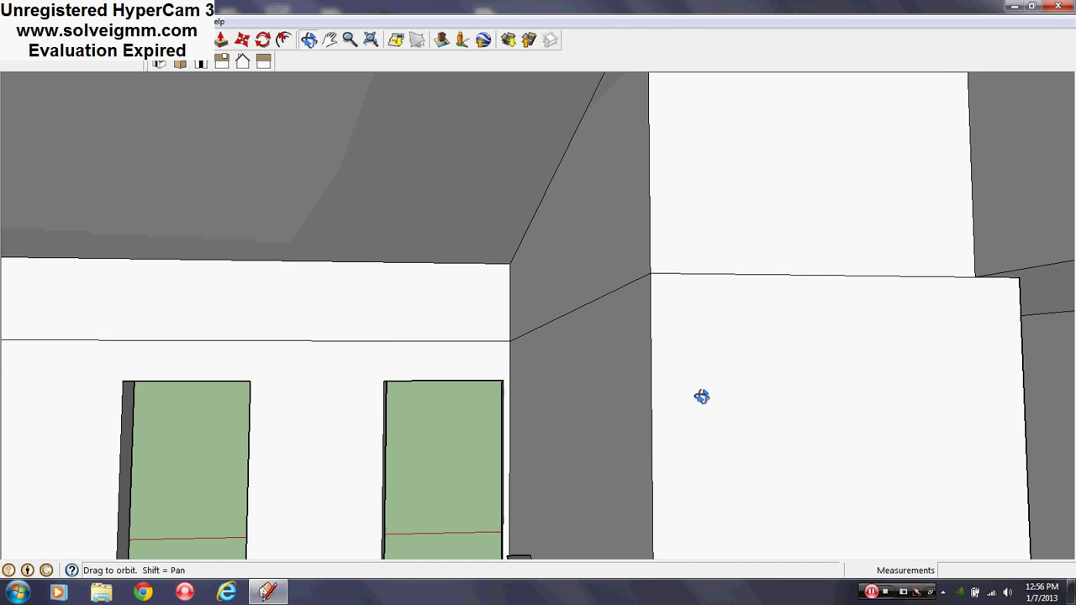
middle_click_drag(650, 265, 735, 385)
middle_click_drag(444, 314, 365, 281)
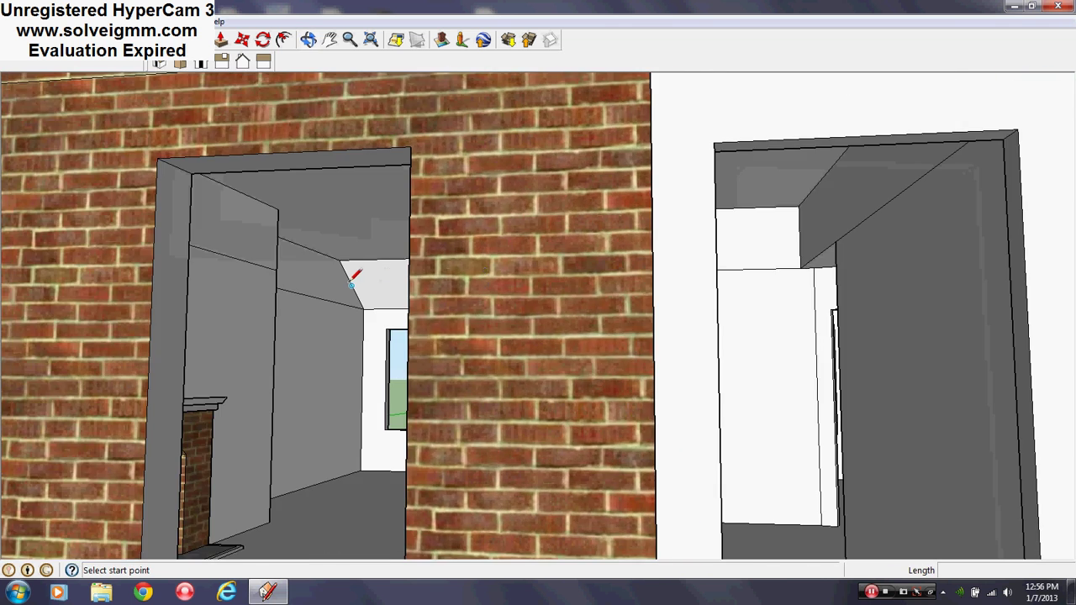
scroll(362, 267, "up", 3)
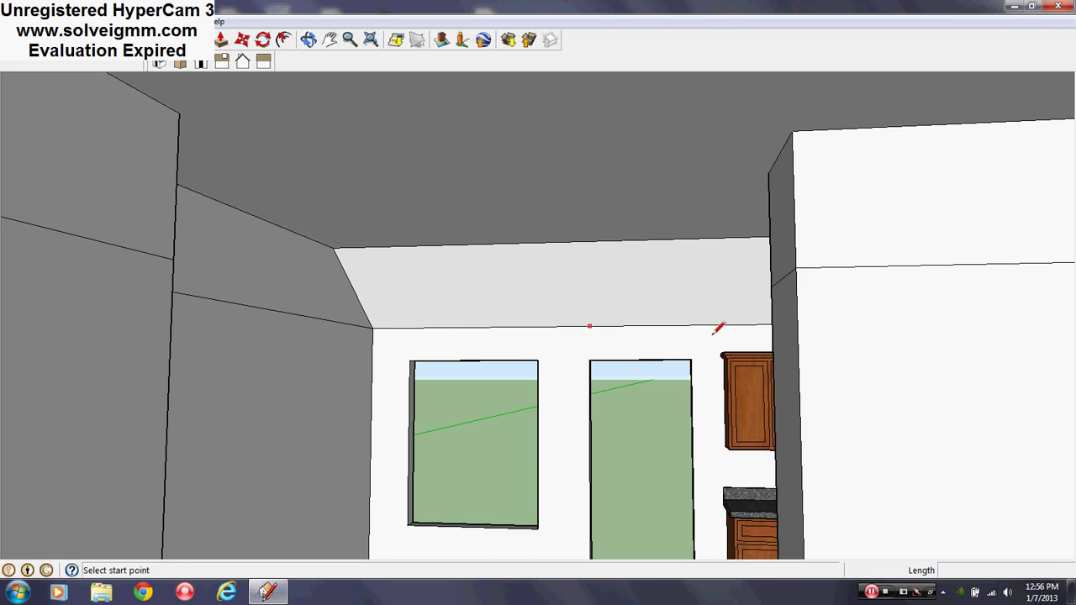
scroll(813, 324, "up", 5)
middle_click_drag(713, 363, 660, 396)
scroll(433, 375, "up", 5)
middle_click_drag(430, 375, 260, 458)
middle_click_drag(486, 307, 686, 286)
scroll(577, 307, "down", 3)
scroll(579, 322, "down", 2)
scroll(682, 289, "up", 2)
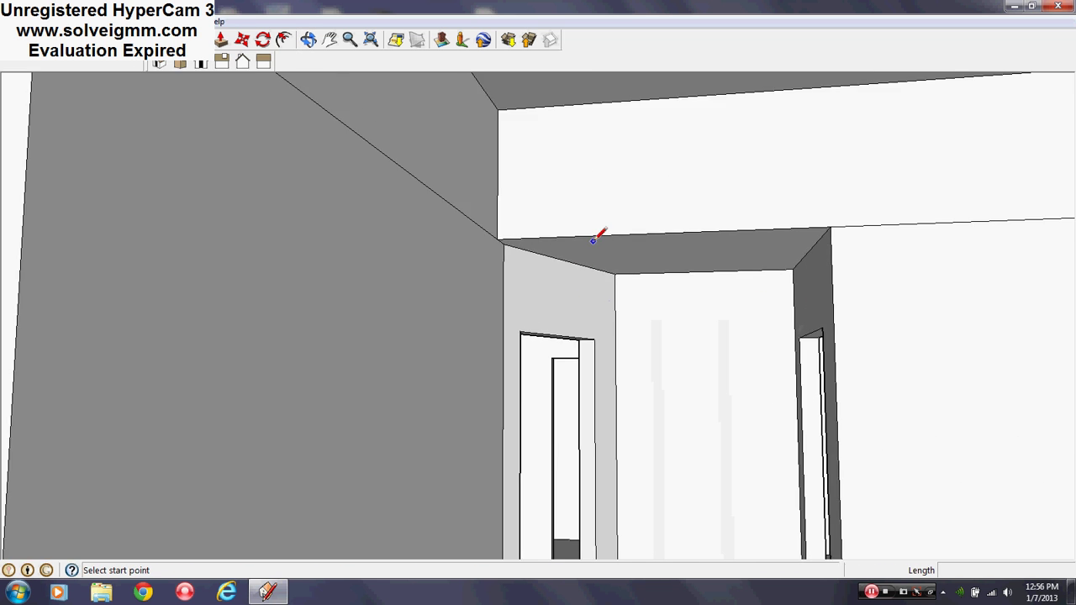
Connect the top ends of the sloped edges in the room beside the kitchen to form its sloped ceiling face
middle_click_drag(595, 239, 192, 278)
scroll(191, 278, "down", 3)
middle_click_drag(735, 365, 450, 350)
middle_click_drag(531, 406, 744, 432)
middle_click_drag(531, 362, 967, 423)
scroll(529, 459, "down", 3)
scroll(604, 324, "up", 4)
scroll(610, 317, "down", 3)
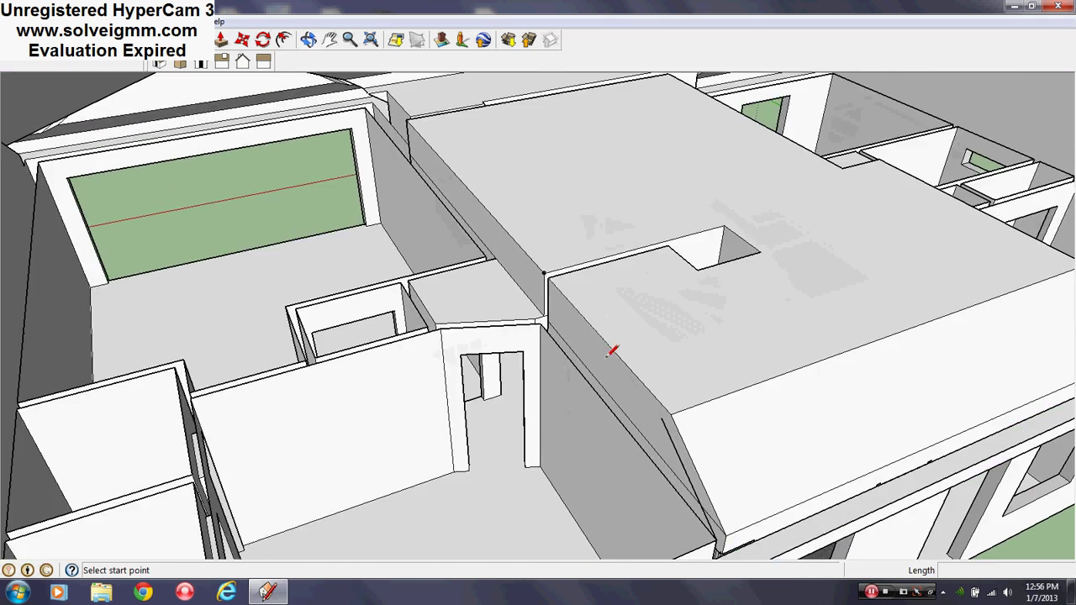
middle_click_drag(613, 350, 723, 312)
scroll(720, 325, "up", 3)
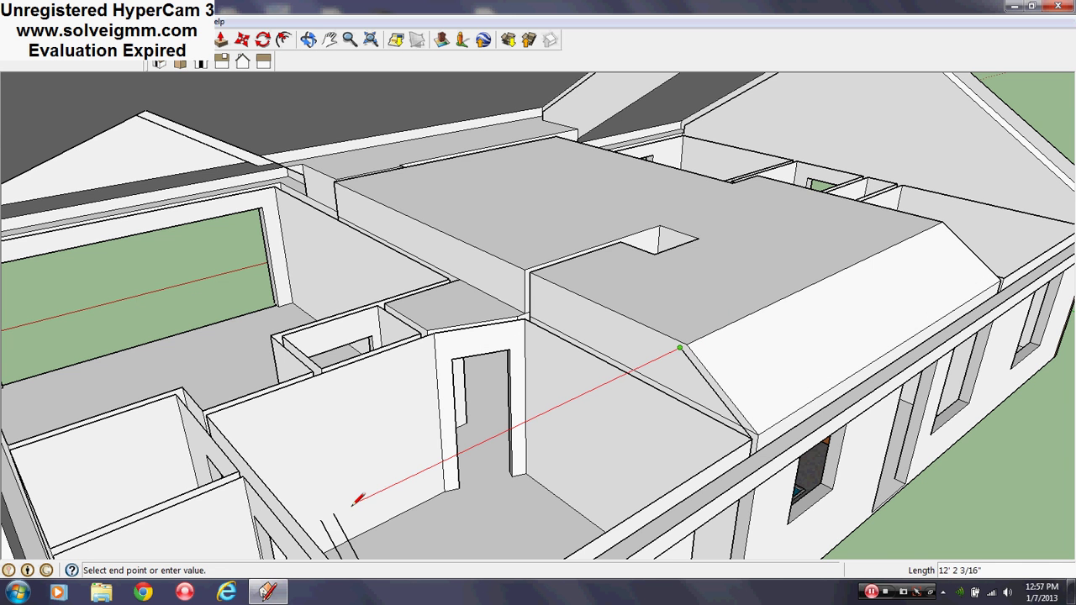
key("Escape")
Draw a 2' vertical line at the doorway corner of the shared wall and connect it to the slope's top end, forming a wall face
scroll(650, 314, "up", 3)
middle_click_drag(650, 315, 780, 332)
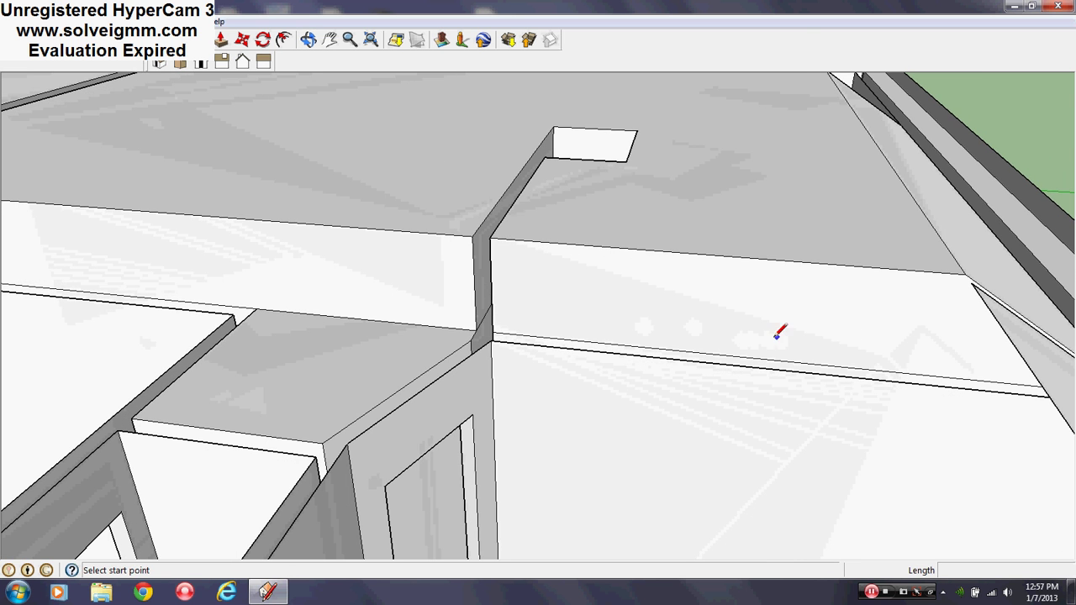
middle_click_drag(496, 338, 396, 259)
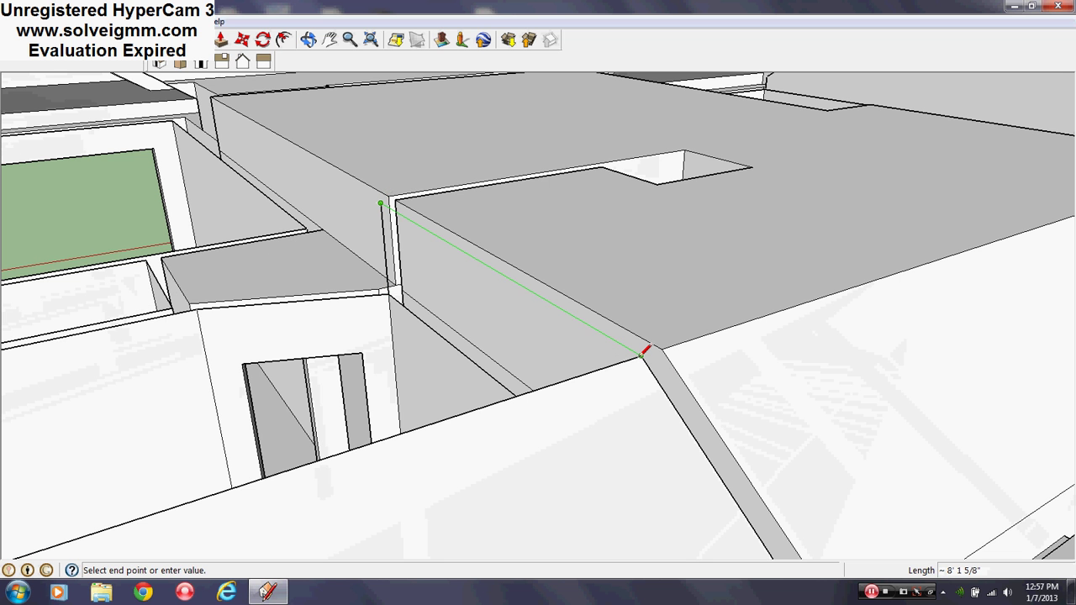
left_click(639, 356)
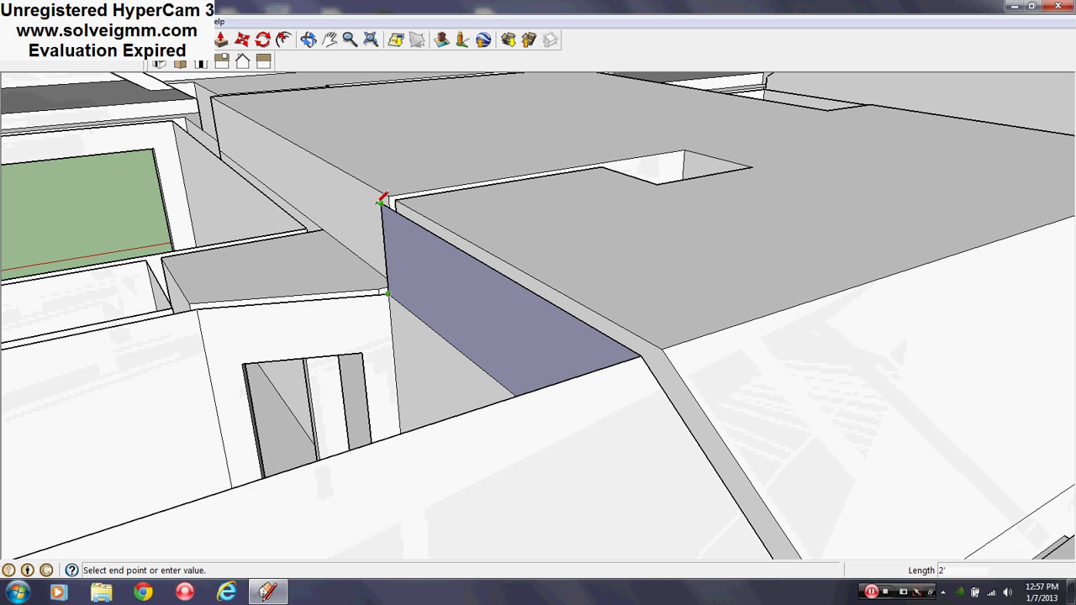
Raise the angled doorway wall with a vertical line at its outer corner and a top edge about 3' 10" long
left_click(196, 307)
middle_click_drag(196, 308, 370, 318)
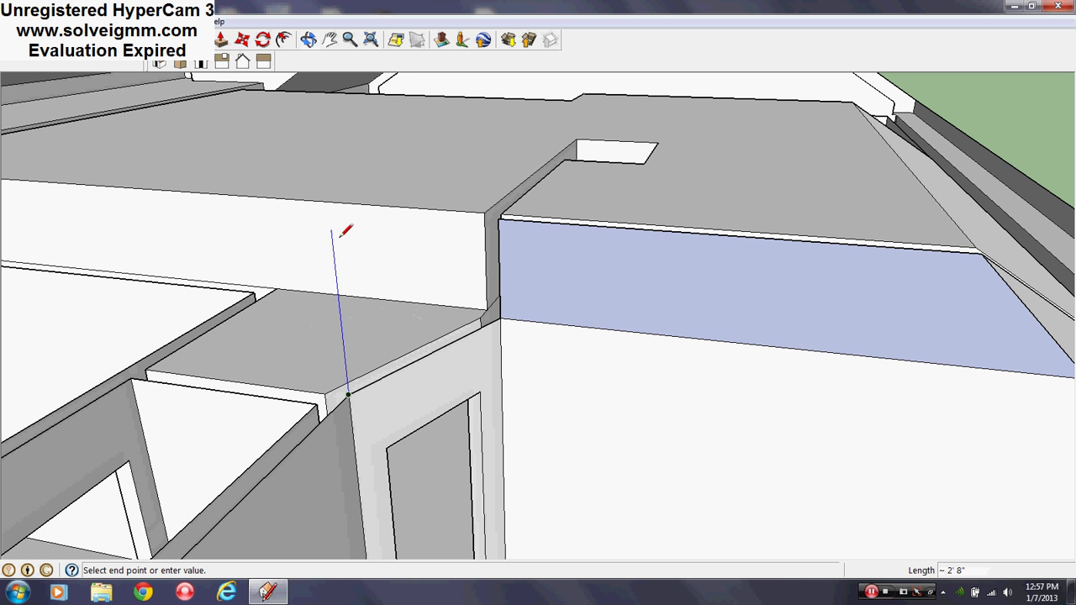
left_click(501, 219)
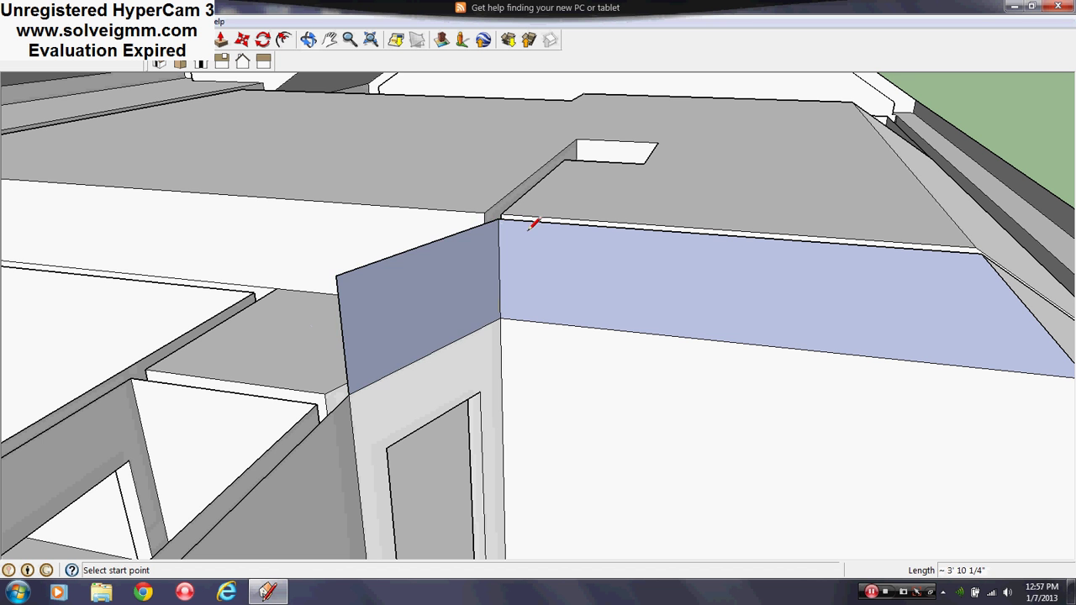
Raise the adjoining 9' wall with a 2' vertical line and connect its top corner to the slope's end, closing the room's flat ceiling
mouse_move(533, 222)
middle_mouse_down()
mouse_move(140, 284)
mouse_move(523, 385)
mouse_move(456, 300)
middle_mouse_up()
left_click(457, 300)
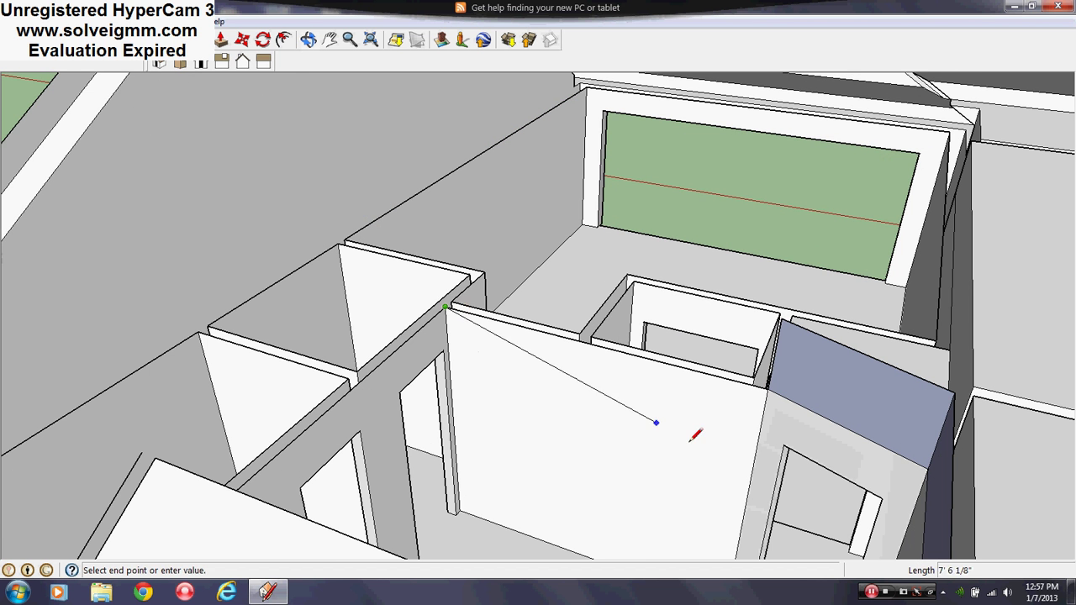
middle_click_drag(697, 432, 472, 251)
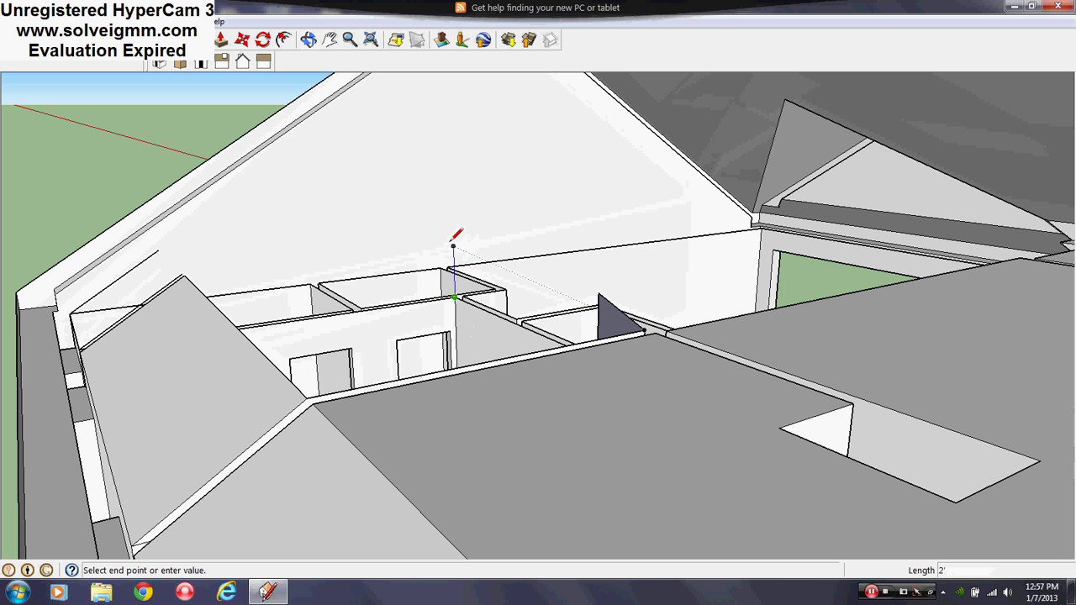
left_click(598, 294)
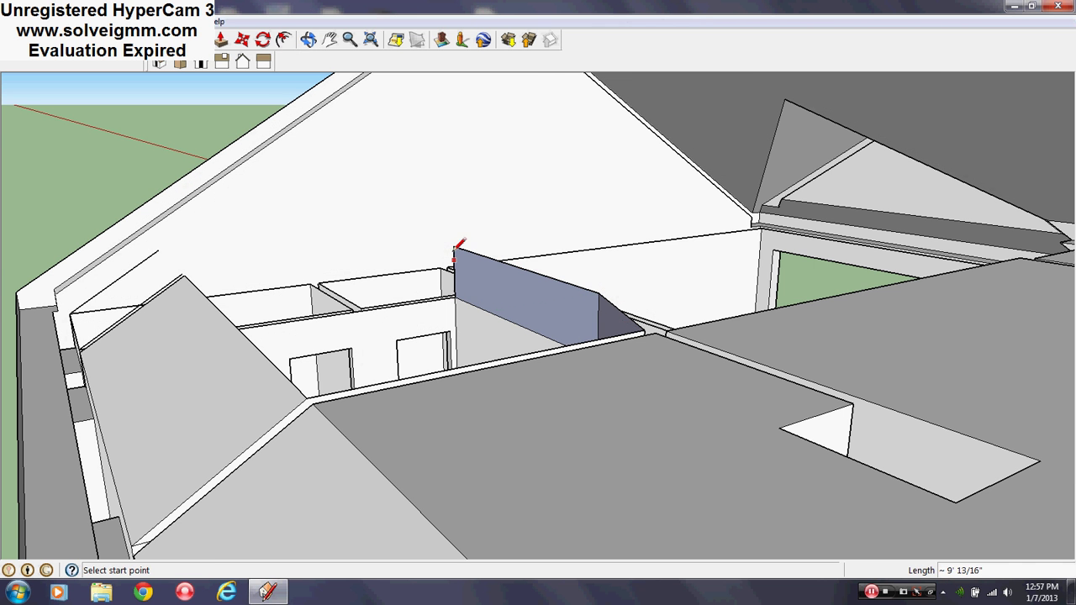
left_click(187, 274)
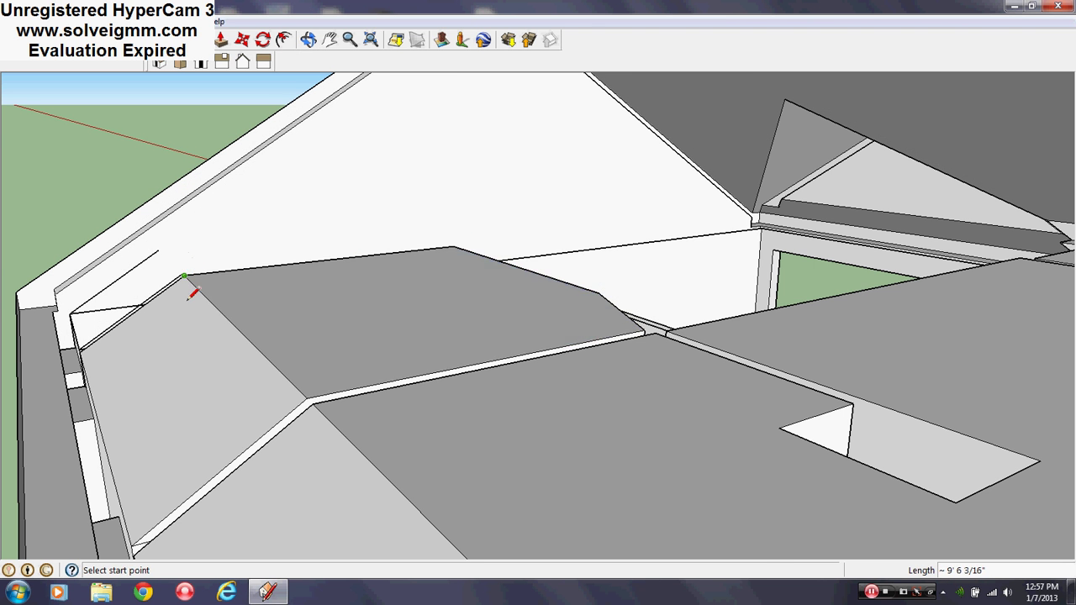
Form the raised wall face of the neighbouring end room by joining its corner's vertical line to the sloped edge's top end, about 5' 6" away
mouse_move(197, 288)
middle_mouse_down()
mouse_move(678, 363)
mouse_move(903, 374)
mouse_move(883, 368)
middle_mouse_up()
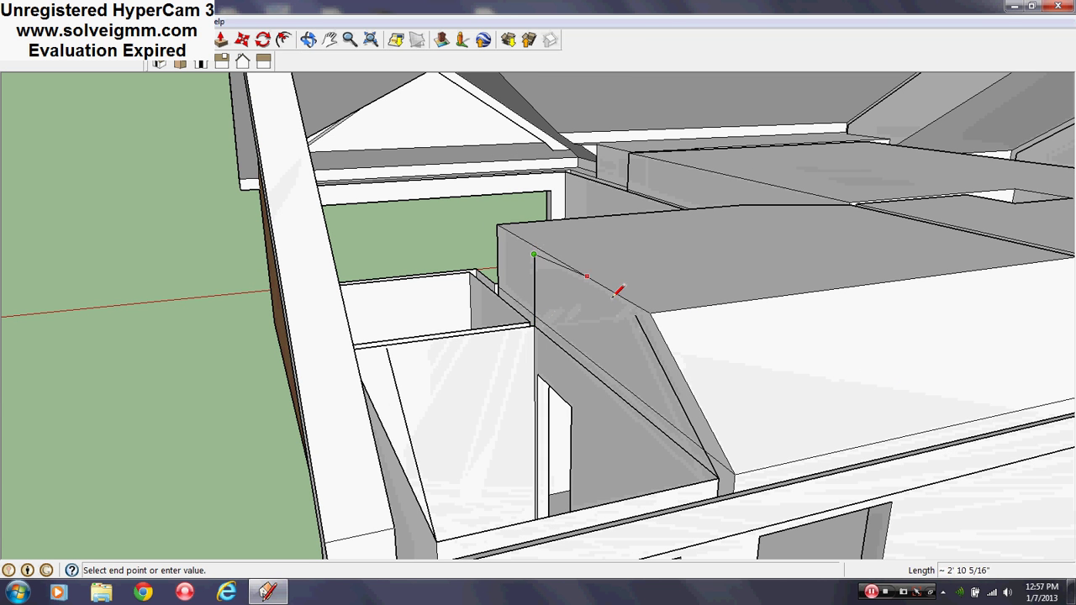
left_click(637, 314)
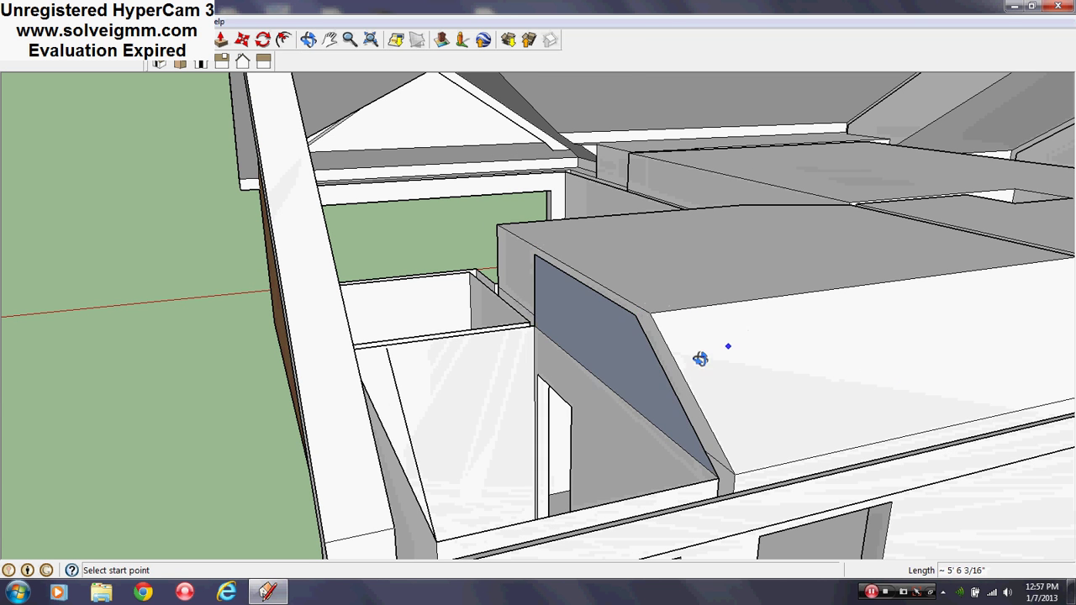
middle_click_drag(701, 360, 350, 300)
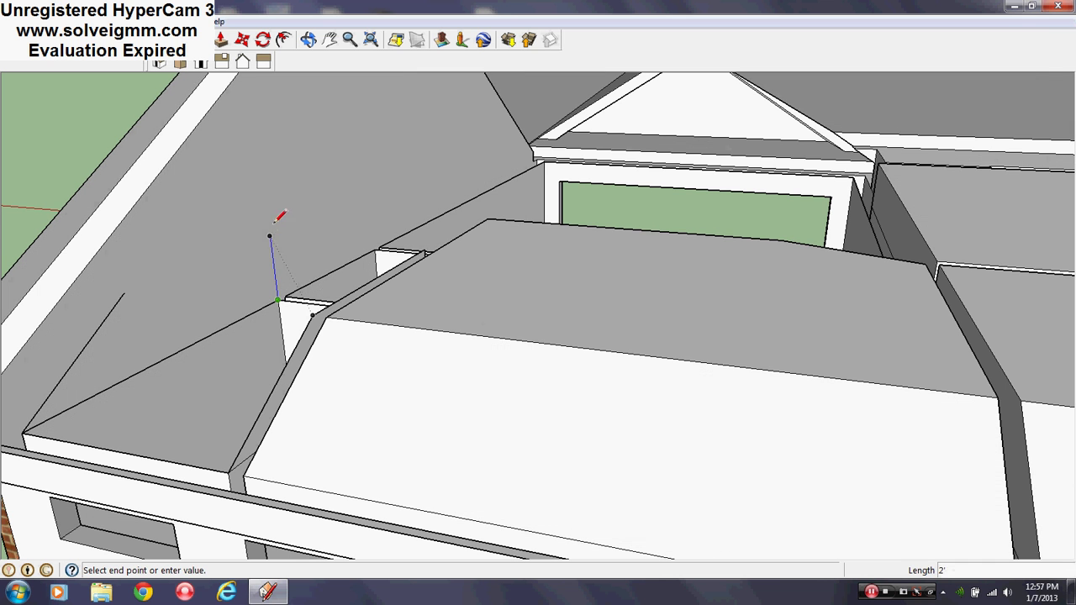
Close the end room's raised wall and flat ceiling by connecting the vertical line's top to the adjoining corner and the sloped edges' top ends
left_click(425, 249)
left_click(125, 291)
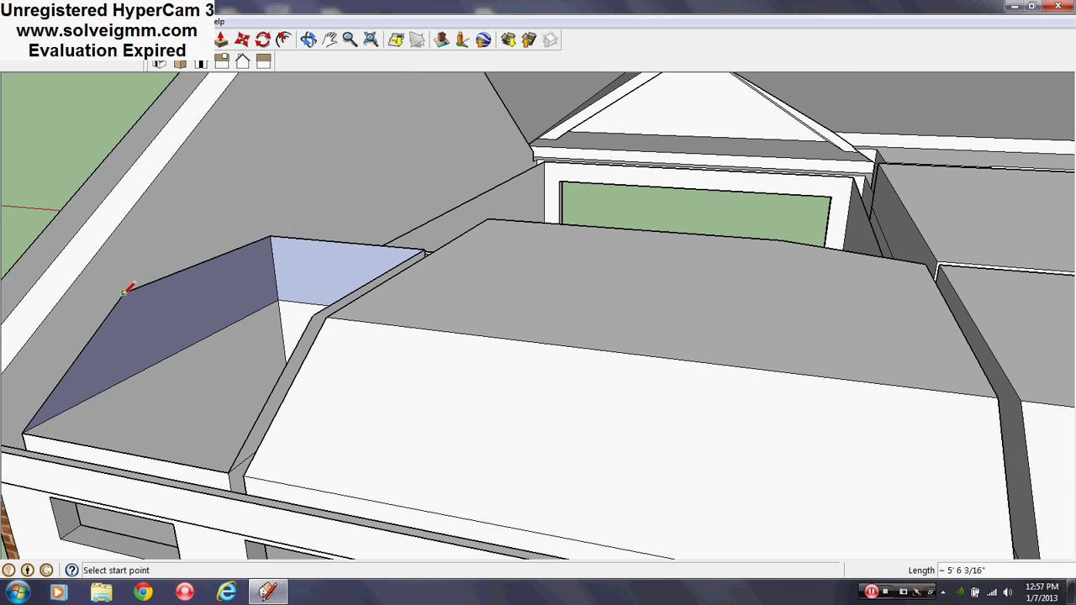
left_click(316, 312)
scroll(391, 260, "up", 4)
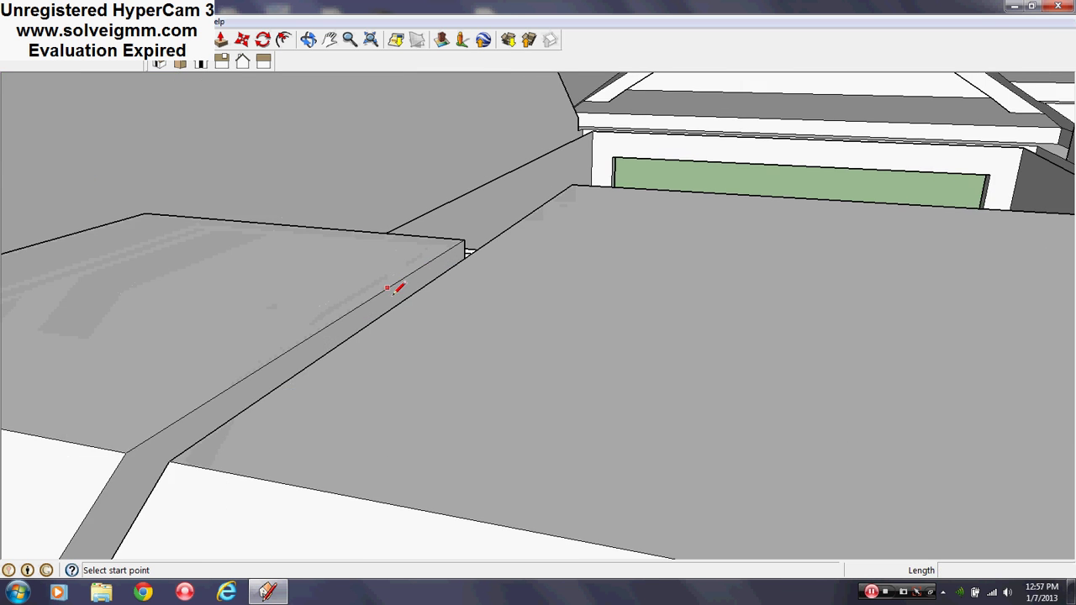
Paint all matching unpainted wall and ceiling faces with Color_000, starting from a raised wall above the windows, and close the materials window
middle_click_drag(557, 343, 140, 138)
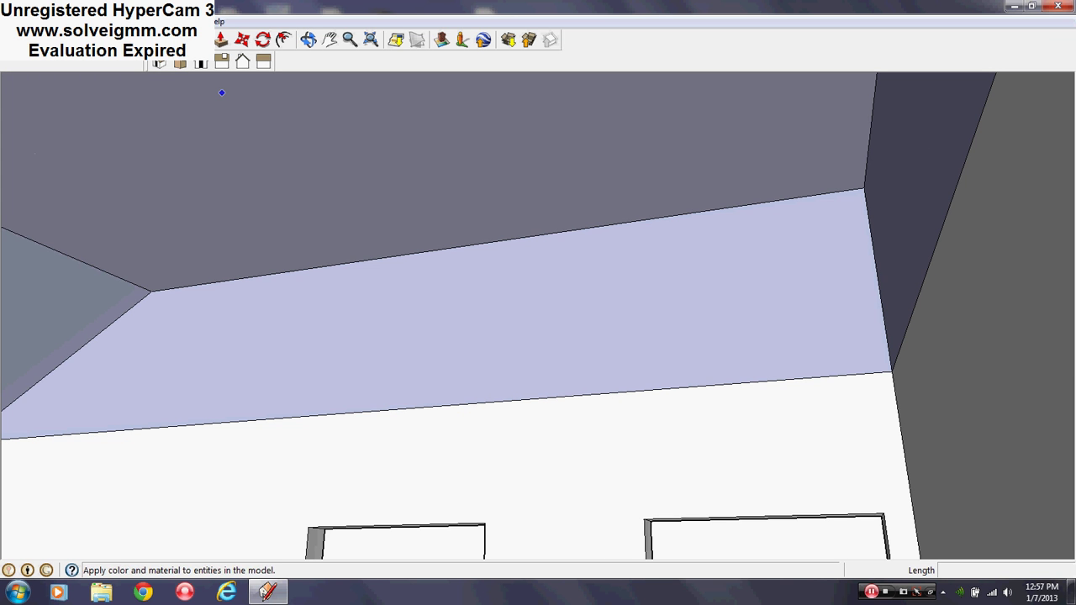
left_click(196, 39)
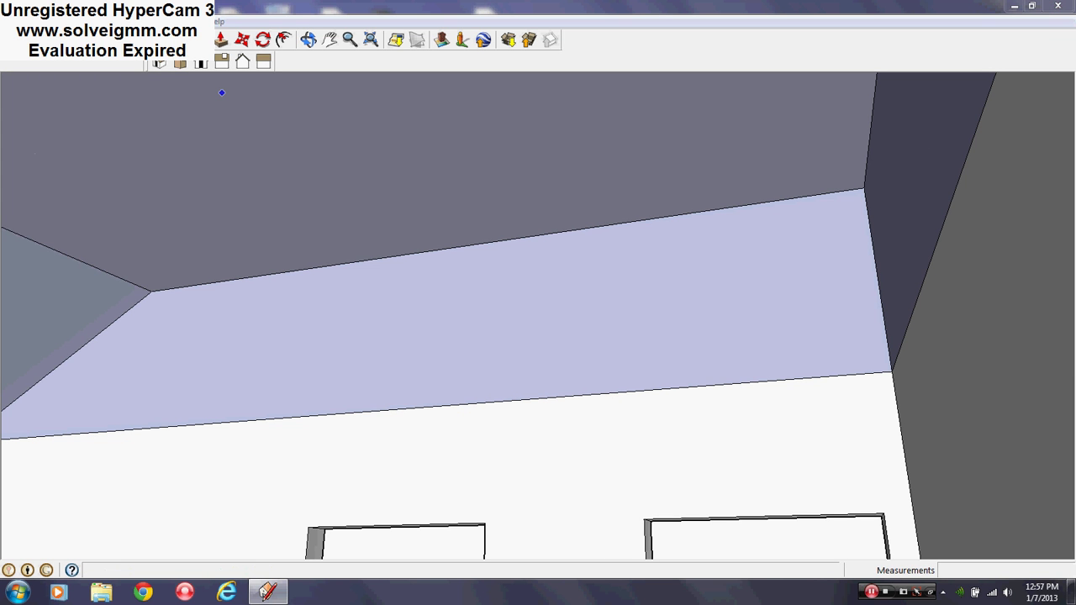
key("shift")
left_click(298, 337, "shift")
mouse_move(295, 336)
middle_mouse_down()
mouse_move(732, 278)
mouse_move(581, 375)
mouse_move(454, 208)
mouse_move(630, 243)
mouse_move(759, 356)
mouse_move(715, 312)
mouse_move(484, 386)
mouse_move(781, 396)
mouse_move(765, 391)
middle_mouse_up()
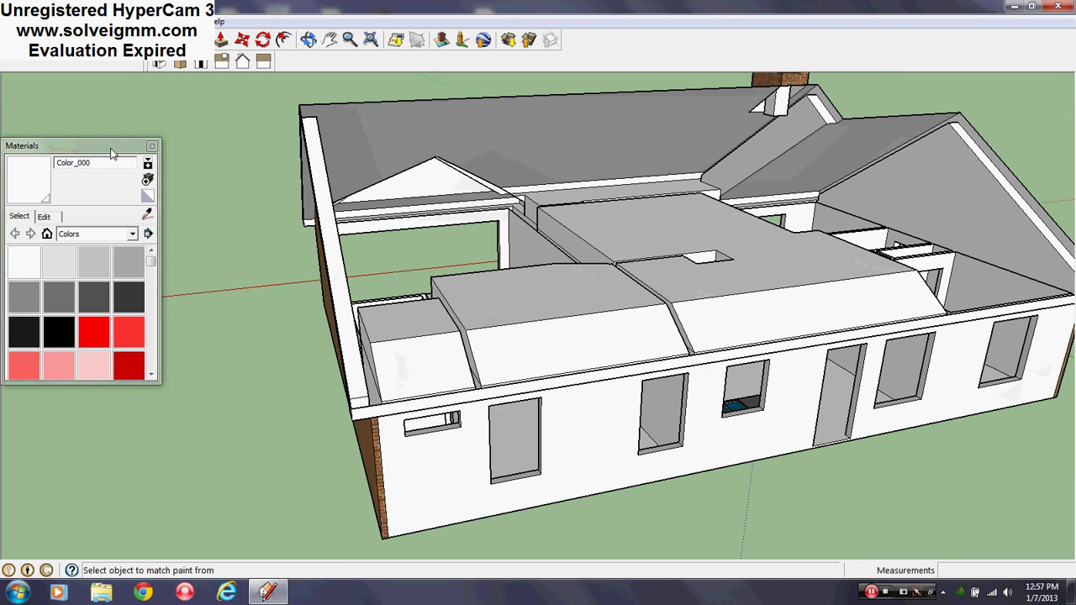
left_click(152, 146)
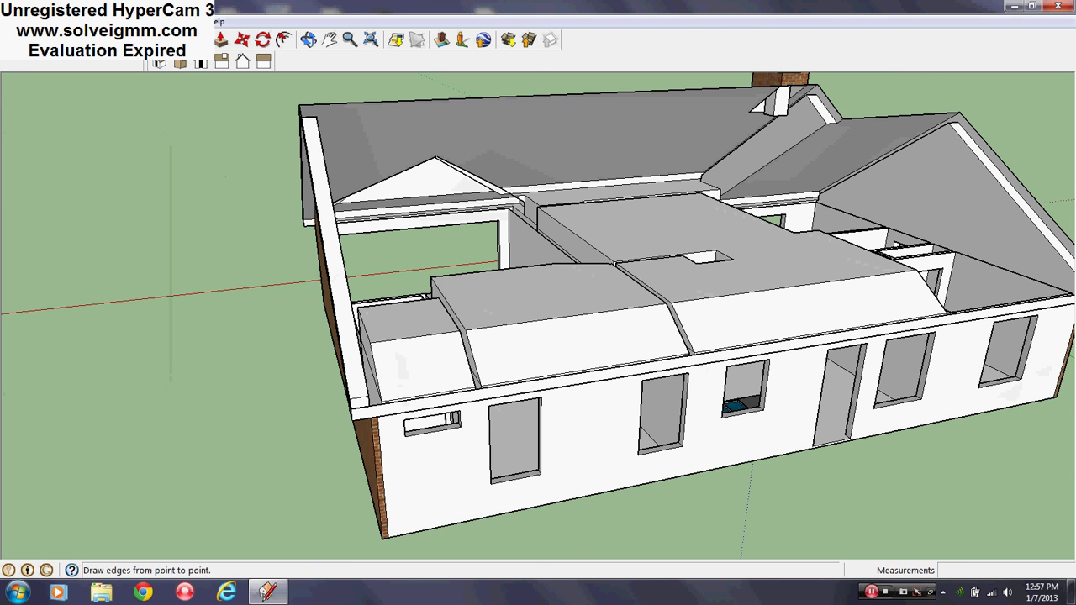
Hide the horizontal seam edges on both faces of the projecting wall and on the wall beside the doorway opening
middle_click_drag(841, 345, 363, 340)
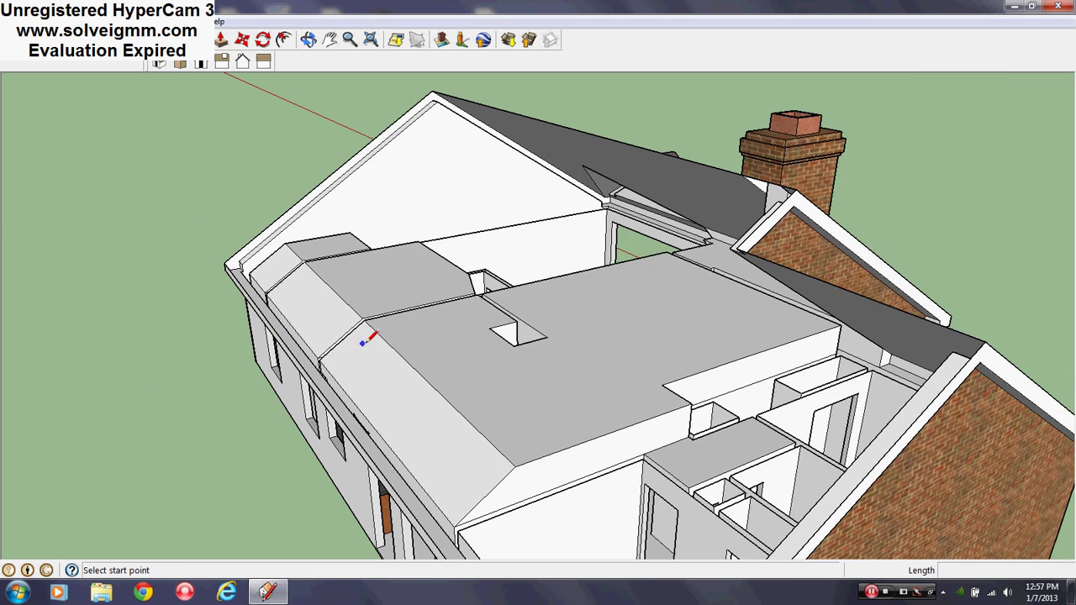
scroll(367, 321, "up", 8)
middle_click_drag(442, 341, 48, 188)
scroll(359, 228, "down", 2)
middle_click_drag(360, 223, 266, 328)
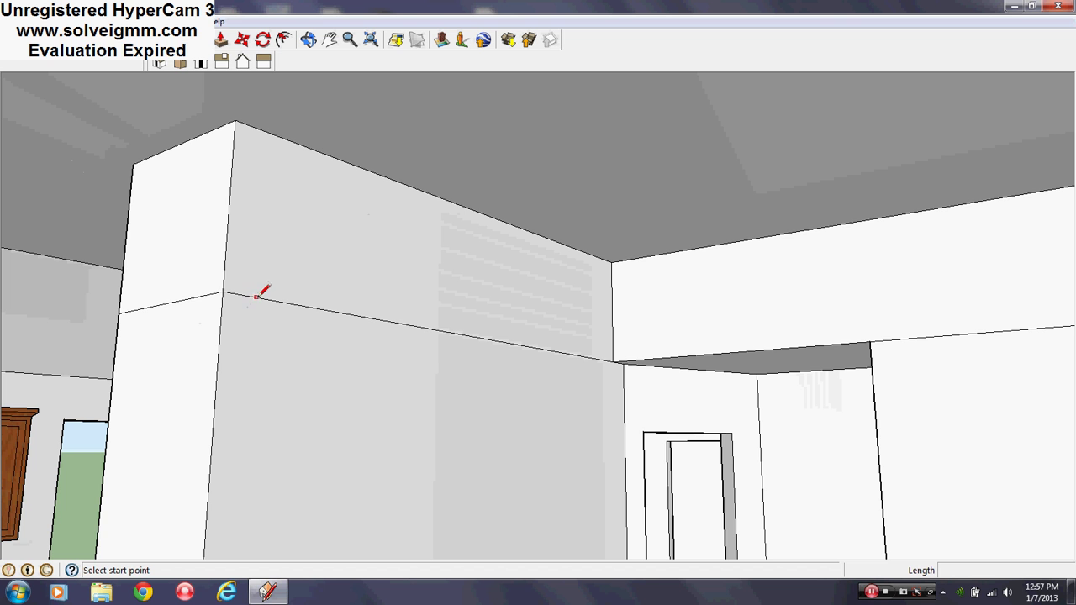
right_click(257, 296)
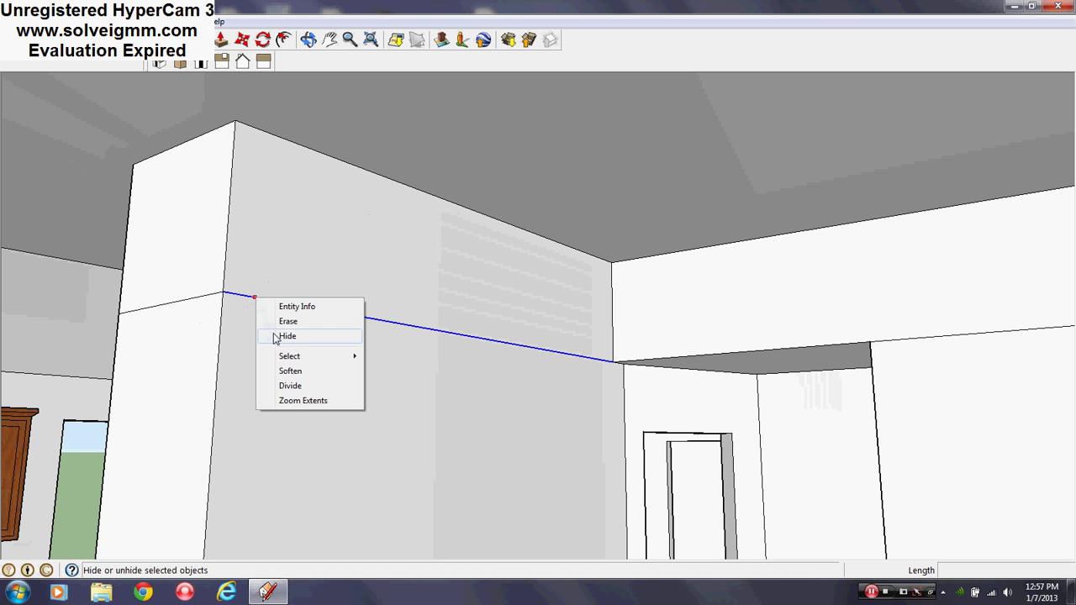
left_click(274, 335)
right_click(168, 300)
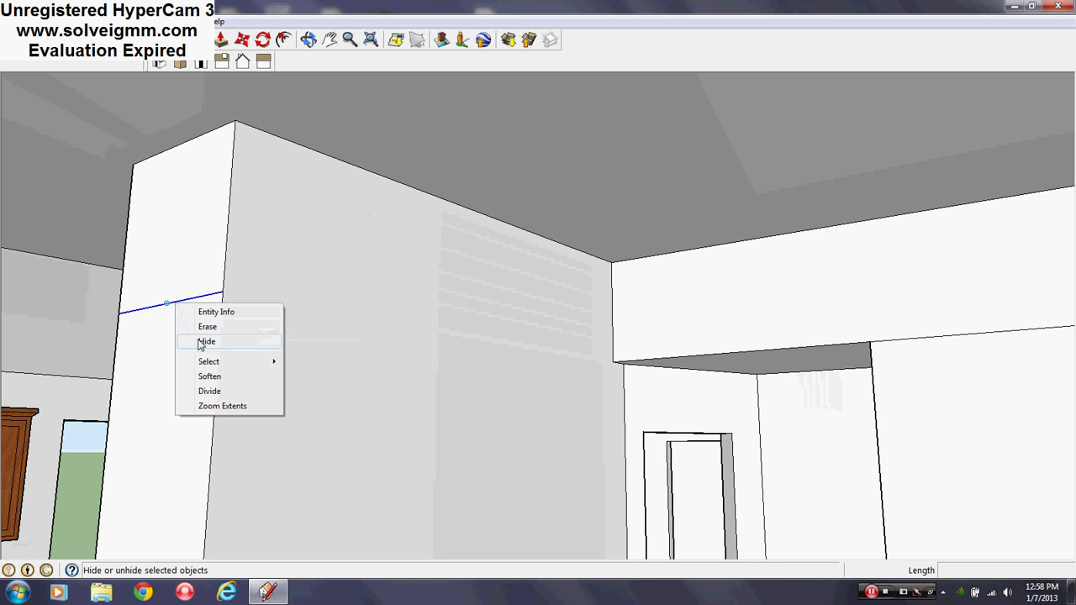
left_click(200, 338)
right_click(898, 338)
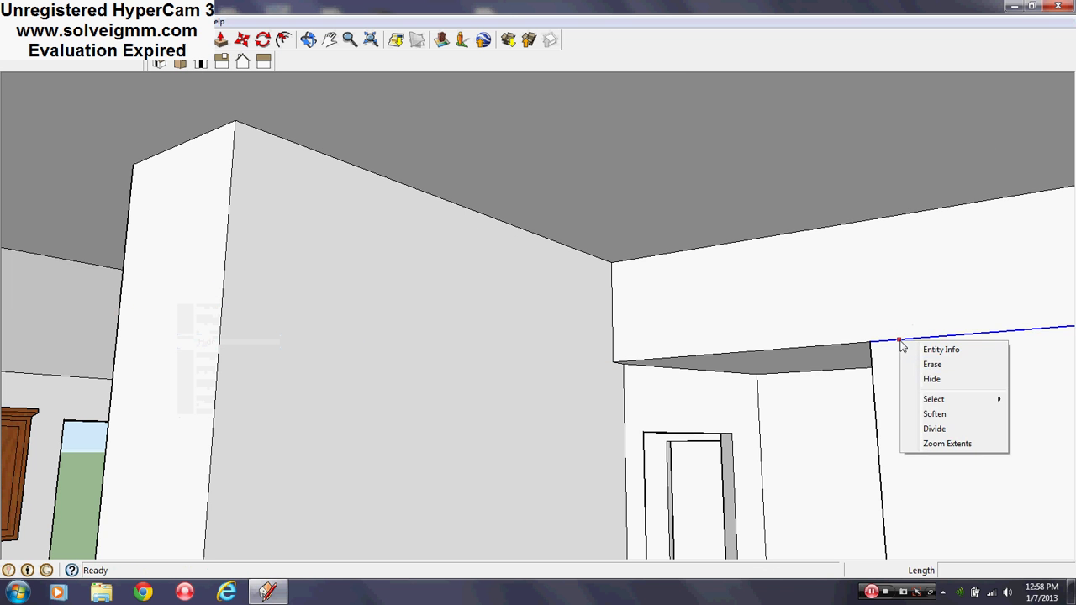
left_click(924, 378)
Hide the seam edges on both sides of the next projecting wall corner and on the sloped-top wall near the windows
mouse_move(630, 379)
middle_mouse_down()
mouse_move(137, 409)
mouse_move(363, 377)
mouse_move(353, 298)
mouse_move(108, 244)
mouse_move(253, 360)
mouse_move(269, 328)
mouse_move(684, 308)
mouse_move(209, 286)
mouse_move(600, 321)
mouse_move(543, 328)
mouse_move(546, 315)
middle_mouse_up()
key("l")
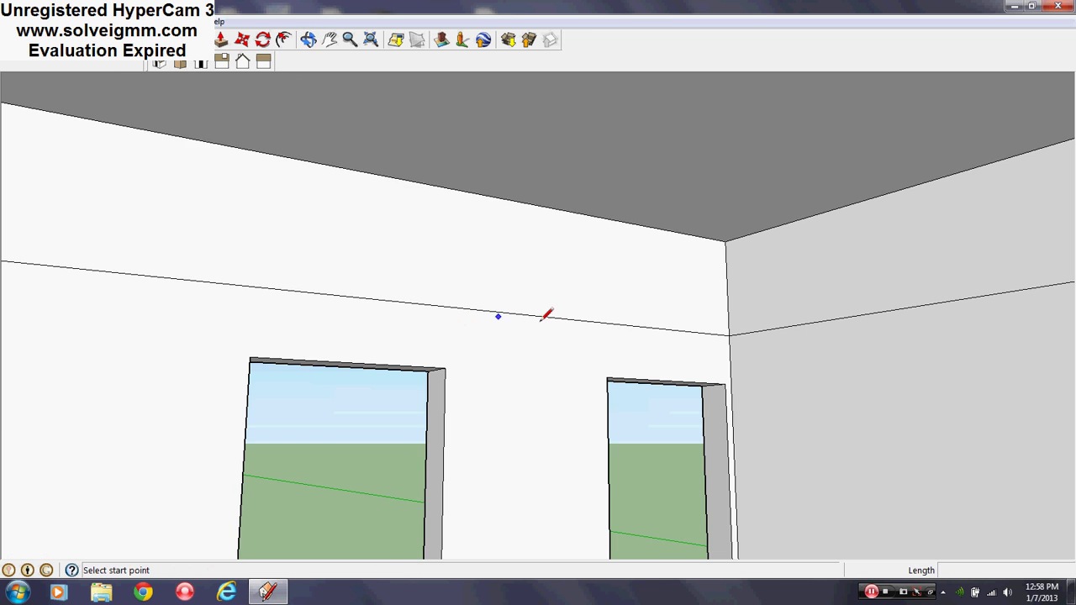
middle_click_drag(199, 296, 402, 316, "shift")
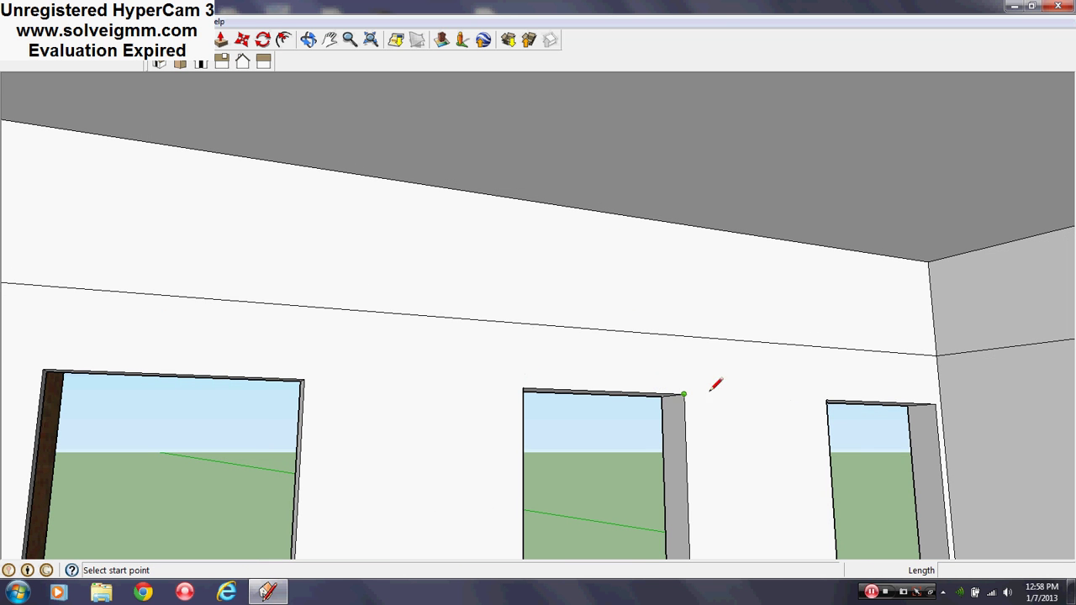
mouse_move(908, 307)
middle_mouse_down()
mouse_move(403, 305)
mouse_move(571, 368)
mouse_move(505, 348)
mouse_move(592, 338)
mouse_move(538, 373)
mouse_move(557, 375)
mouse_move(497, 363)
mouse_move(407, 368)
middle_mouse_up()
scroll(605, 345, "down", 3)
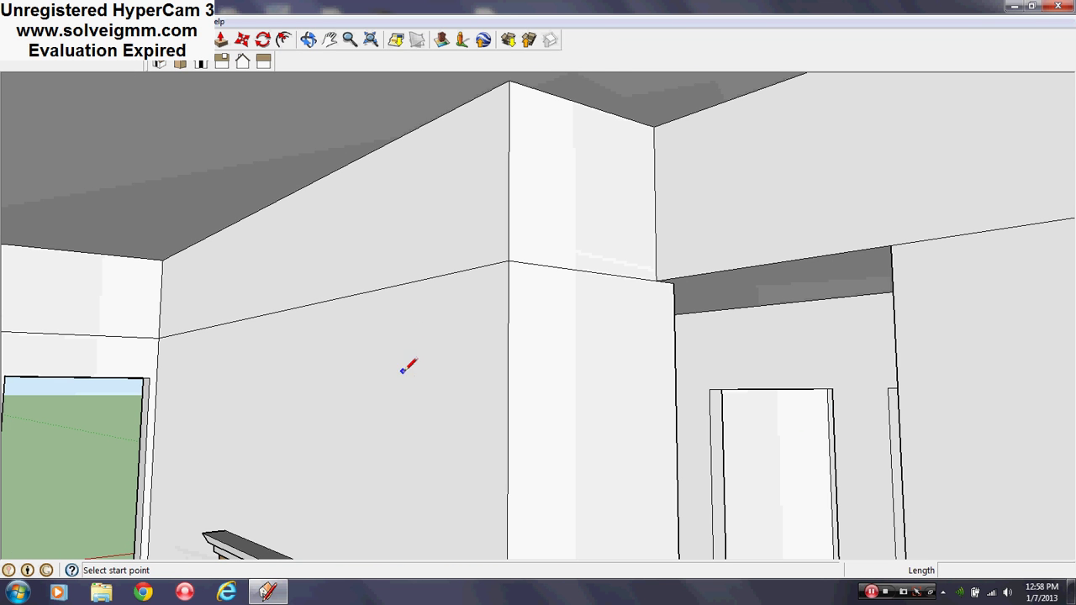
right_click(462, 271)
left_click(480, 308)
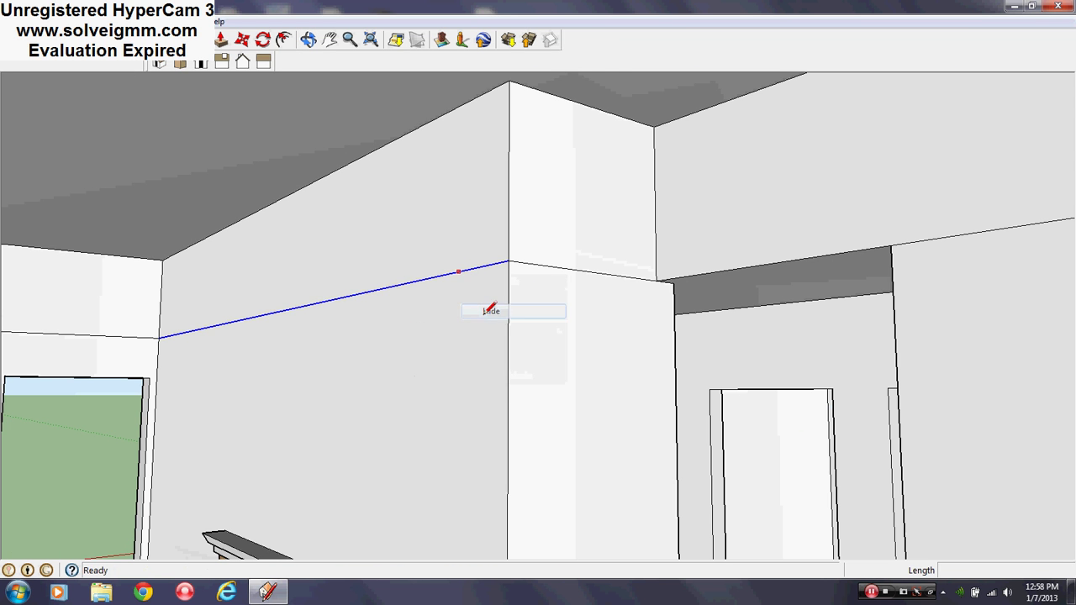
right_click(547, 266)
left_click(580, 302)
mouse_move(580, 302)
middle_mouse_down()
mouse_move(619, 348)
mouse_move(583, 353)
mouse_move(228, 298)
middle_mouse_up()
right_click(578, 281)
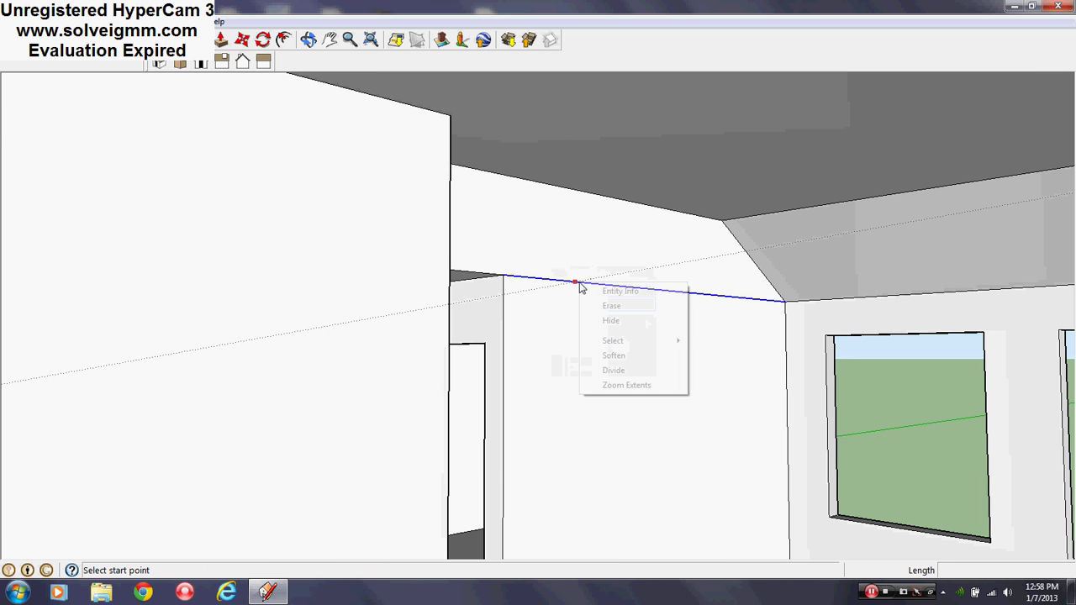
left_click(605, 320)
Hide the kitchen seam edges above the doorway, on the short return wall and on the wall above the refrigerator cabinets
scroll(191, 354, "down", 2)
middle_click_drag(206, 378, 2, 340)
mouse_move(825, 353)
middle_mouse_down()
mouse_move(919, 365)
mouse_move(593, 372)
mouse_move(630, 339)
mouse_move(427, 330)
mouse_move(692, 361)
mouse_move(667, 329)
mouse_move(824, 311)
mouse_move(632, 270)
mouse_move(773, 290)
middle_mouse_up()
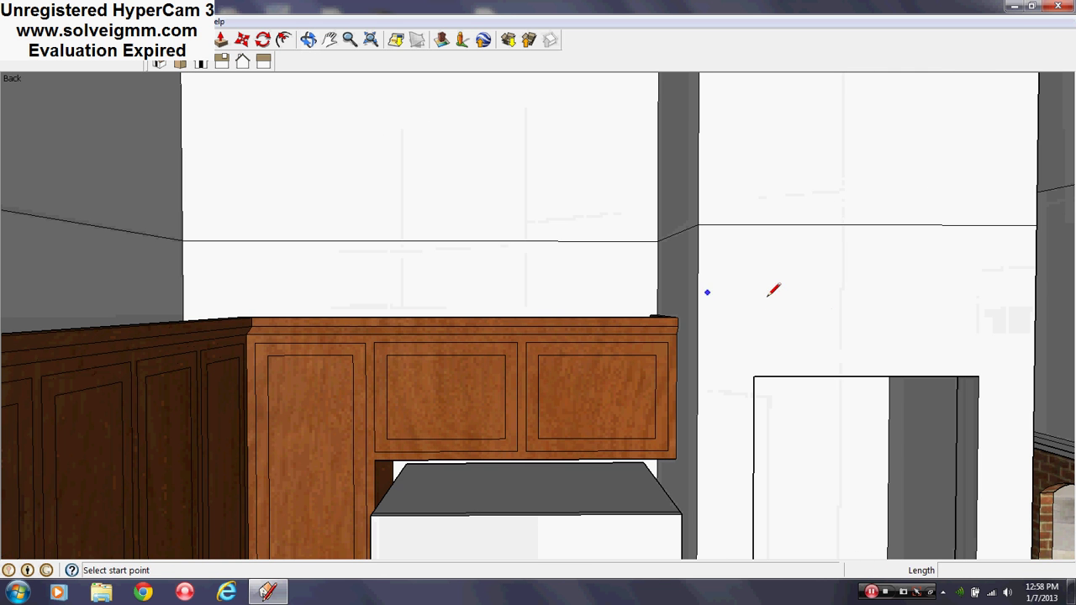
right_click(761, 223)
left_click(772, 263)
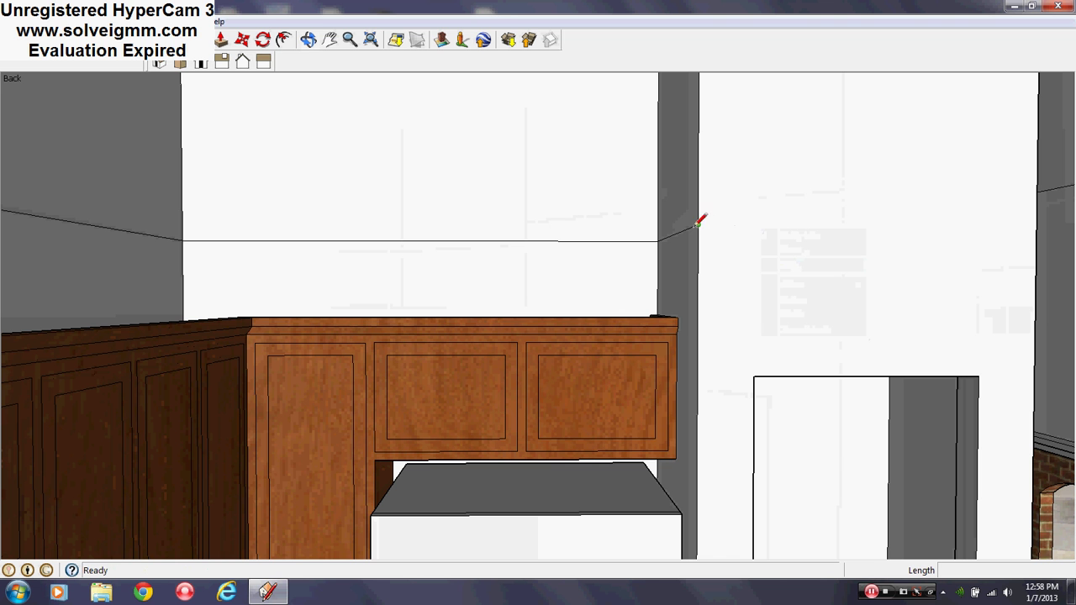
right_click(697, 224)
left_click(725, 265)
right_click(604, 241)
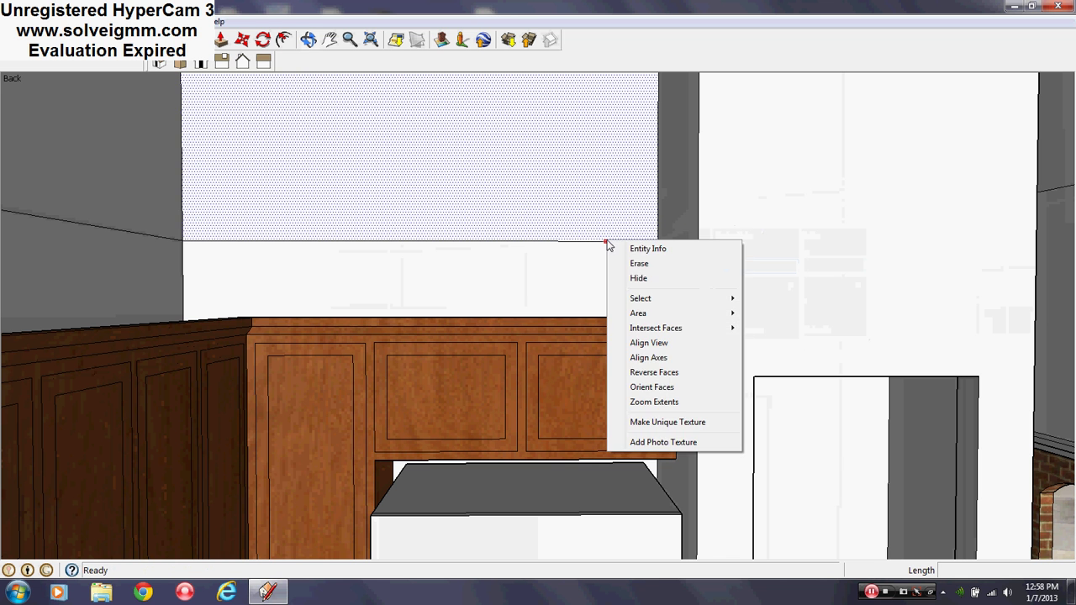
right_click(591, 243)
left_click(629, 282)
Hide the long seam edge on the kitchen wall behind the vent pipe, above the microwave cabinets
middle_click_drag(752, 303, 586, 278)
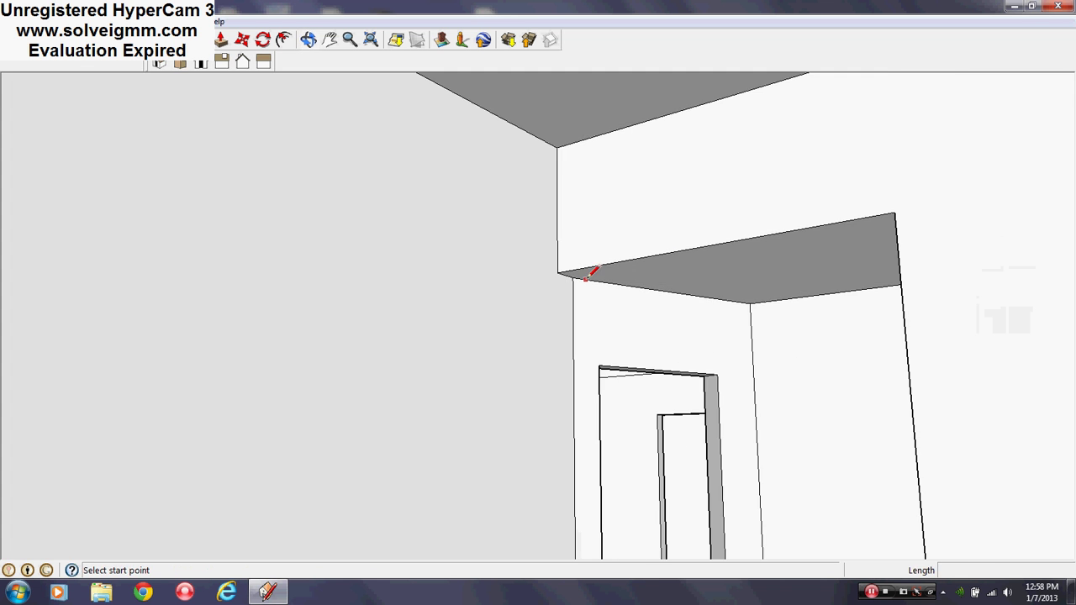
middle_click_drag(643, 121, 375, 251)
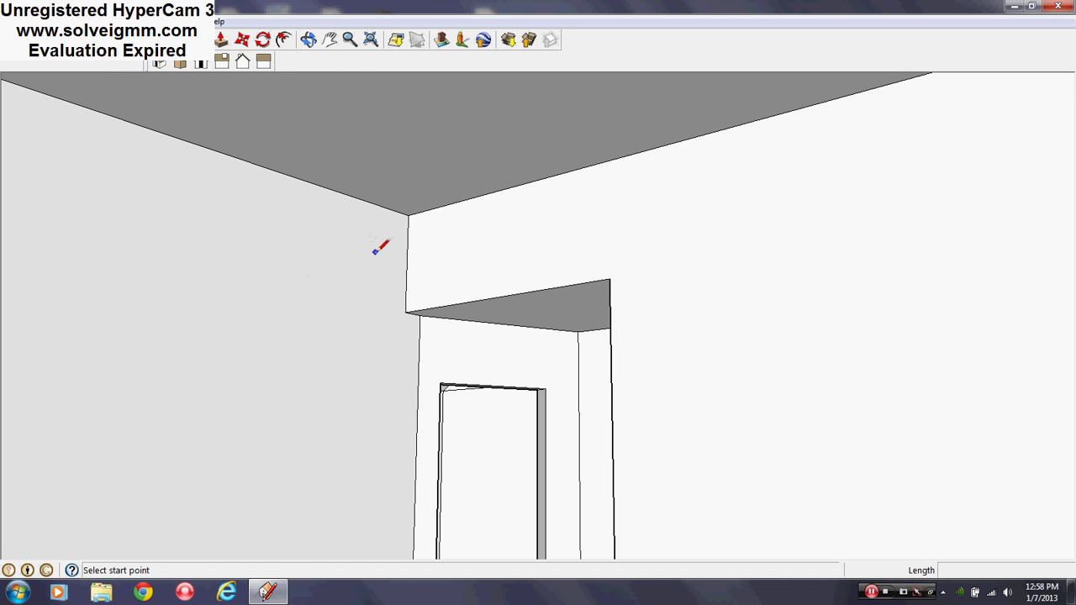
middle_click_drag(172, 319, 504, 391)
right_click(585, 296)
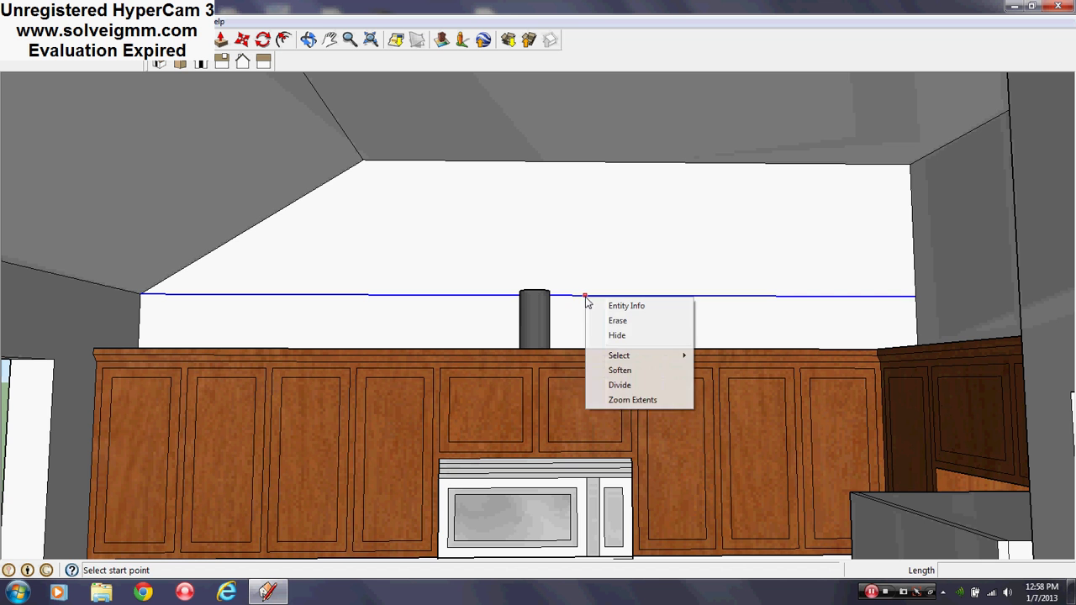
left_click(616, 335)
Check the active layer in the model's layer list
middle_click_drag(581, 336, 320, 452)
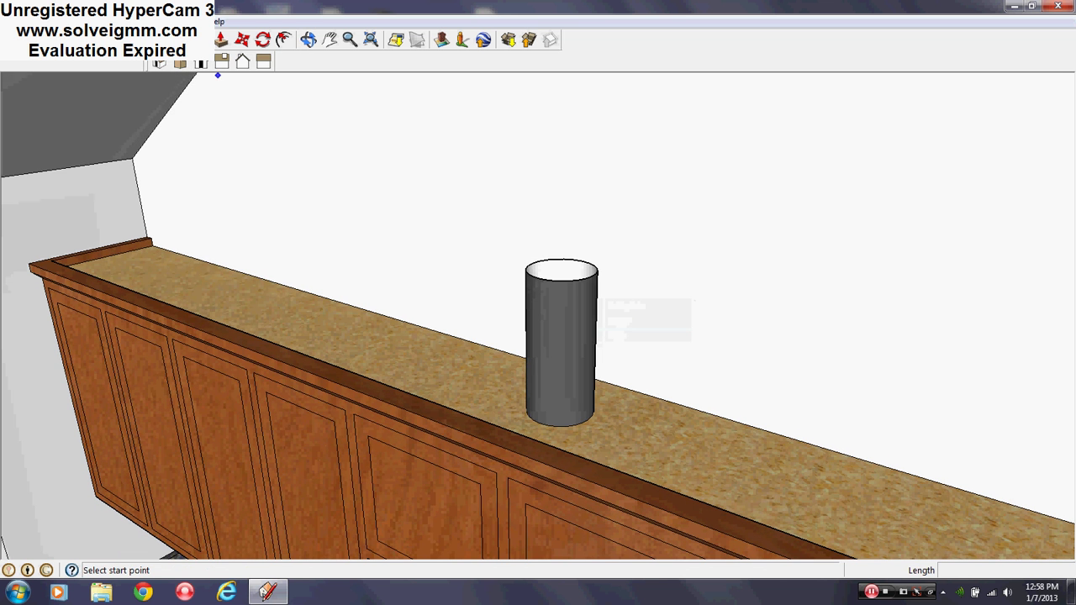
left_click(178, 21)
left_click(199, 121)
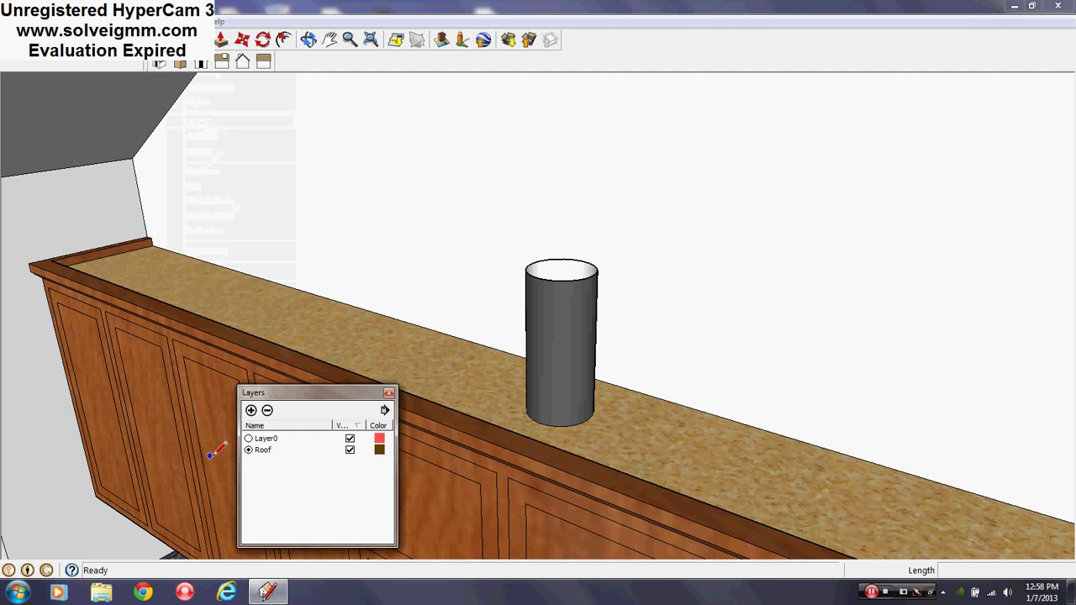
left_click(390, 393)
Close the vent pipe's bottom opening with a face by drawing a line across it, and erase that dividing line
scroll(613, 370, "up", 3)
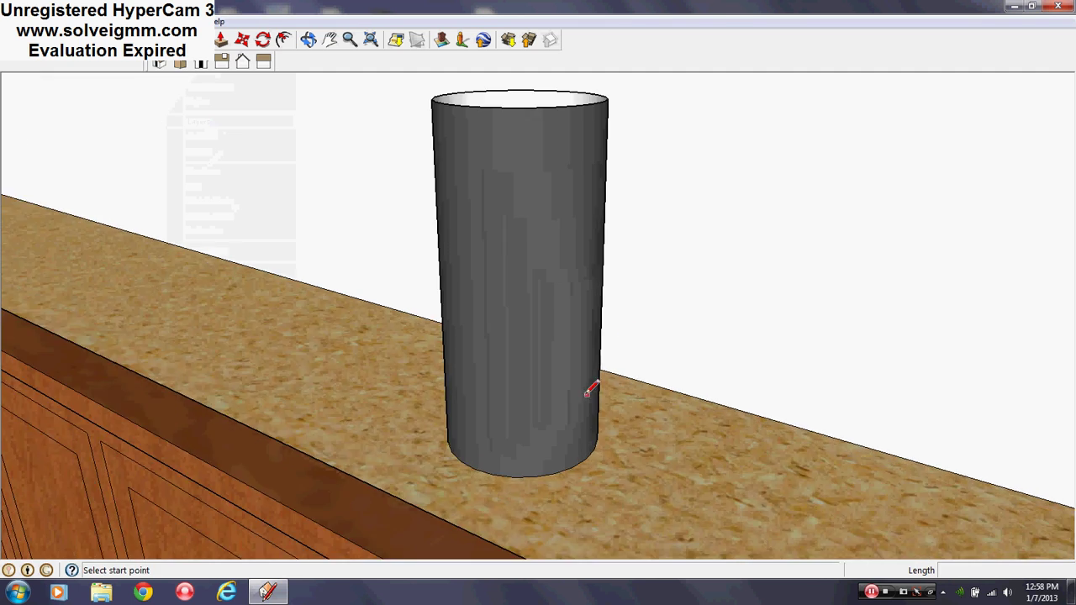
middle_click_drag(588, 384, 553, 562)
key("l")
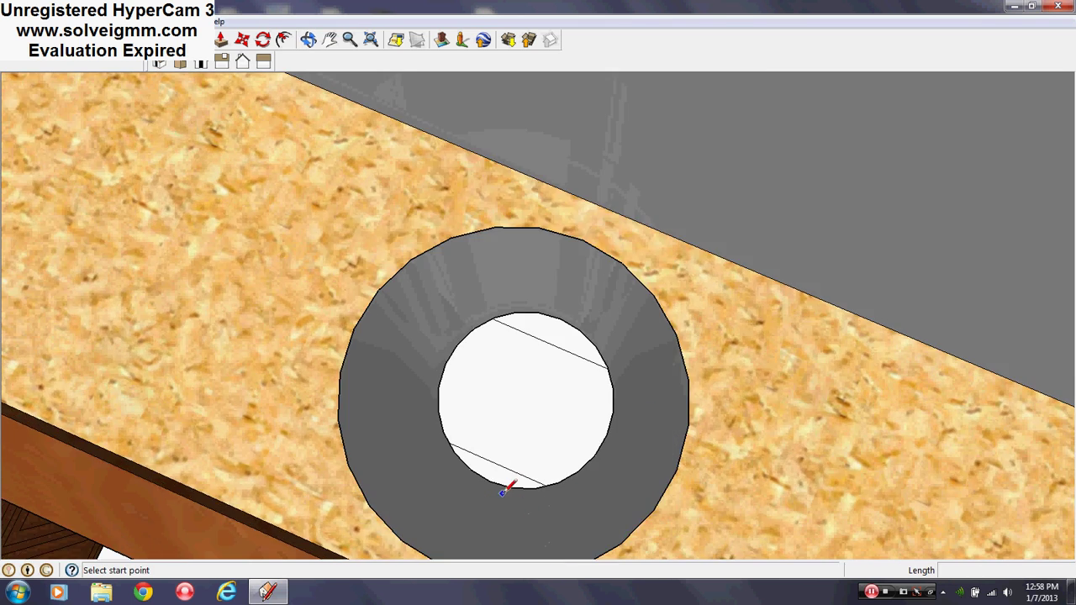
scroll(512, 486, "up", 3)
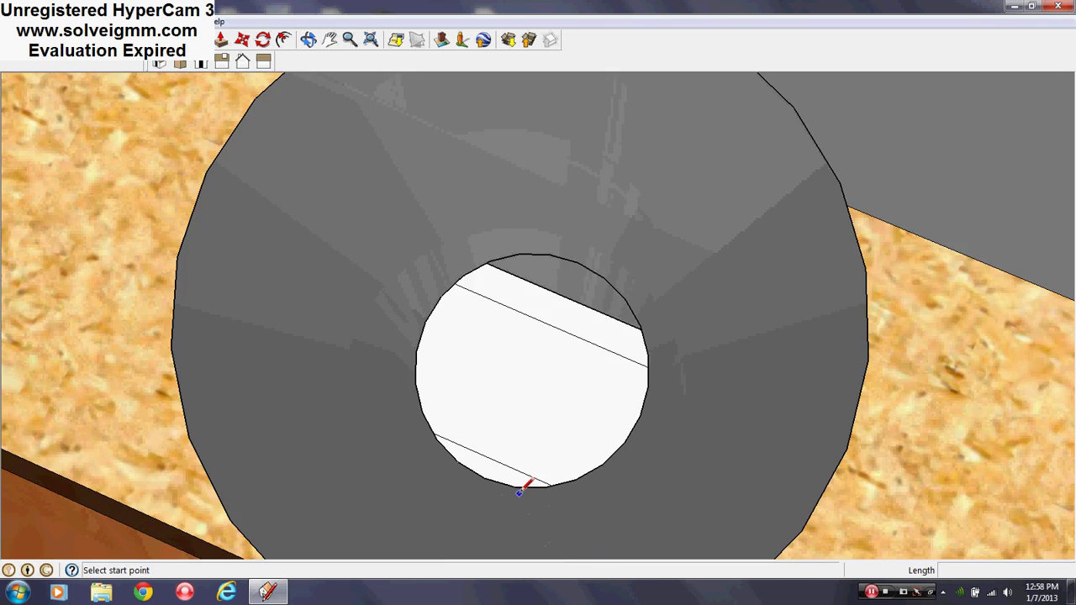
left_click(539, 255)
right_click(534, 307)
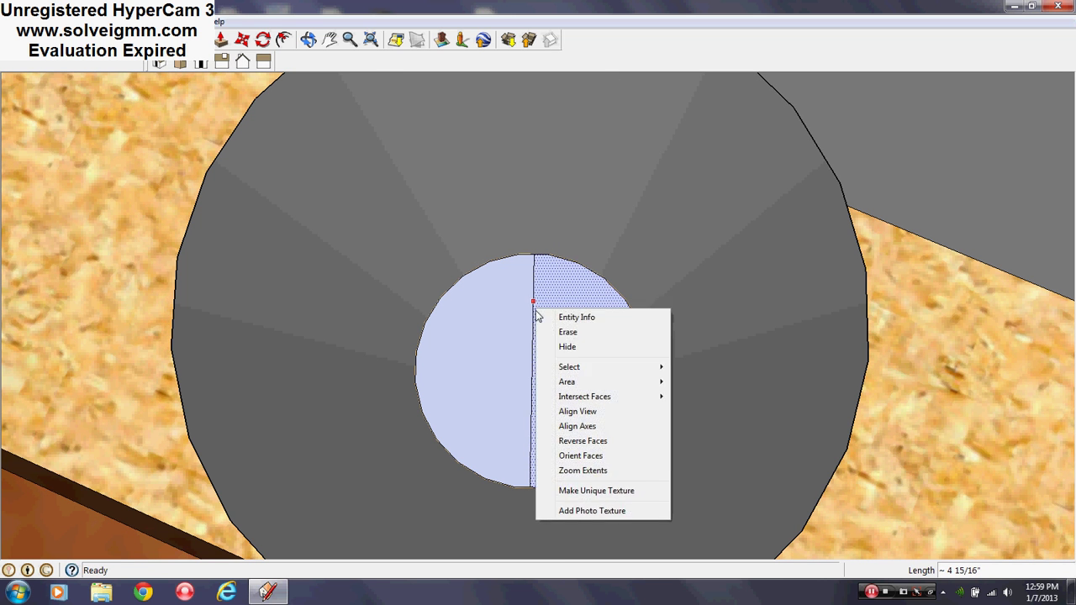
right_click(533, 313)
left_click(567, 339)
Copy the round face from the pipe's bottom straight up by about 1' 3", above the pipe's open top
right_click(555, 346)
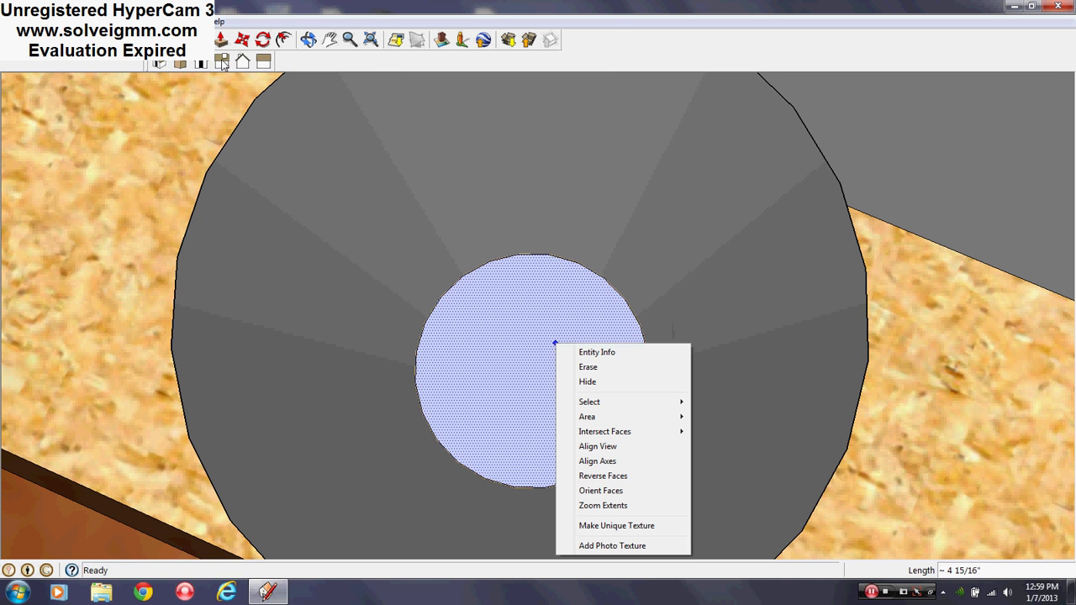
left_click(243, 41)
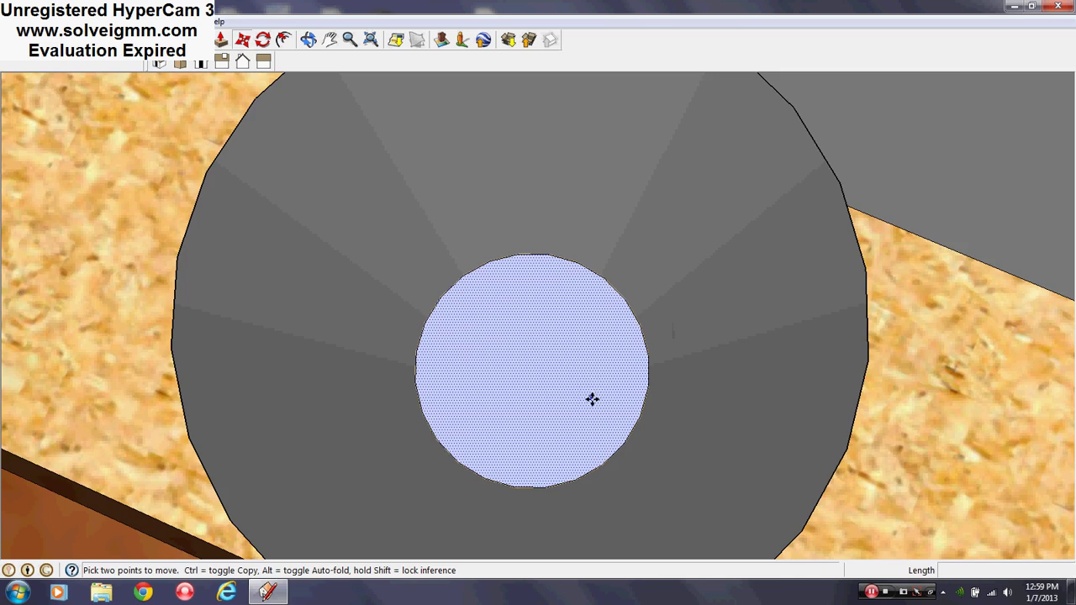
mouse_move(591, 401)
middle_mouse_down()
mouse_move(581, 356)
mouse_move(533, 342)
mouse_move(583, 512)
mouse_move(540, 309)
mouse_move(583, 396)
mouse_move(509, 157)
mouse_move(506, 414)
middle_mouse_up()
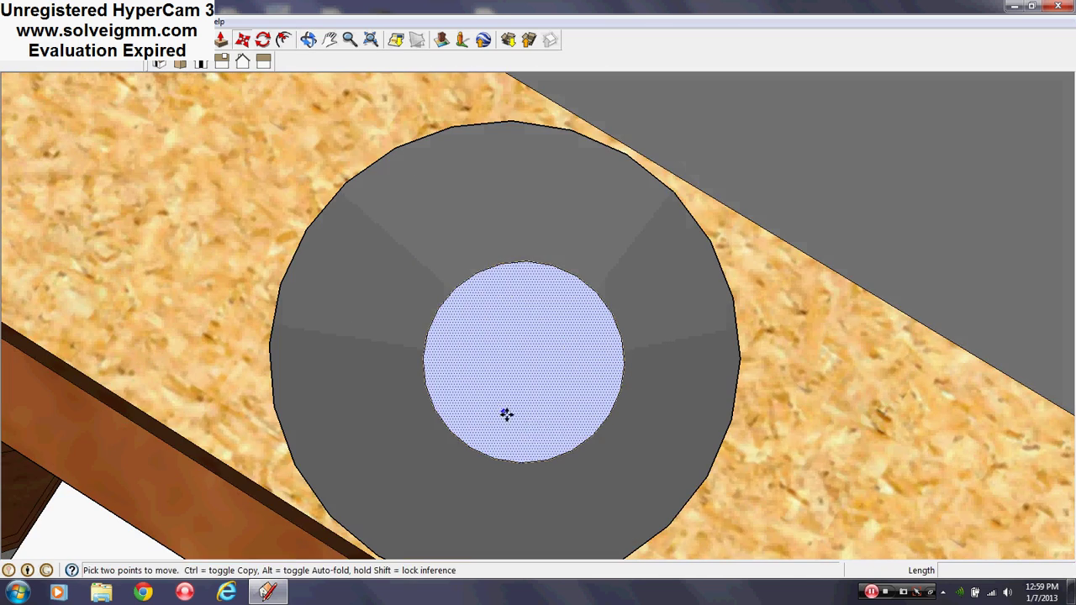
left_click(563, 440)
middle_click_drag(574, 457, 576, 355)
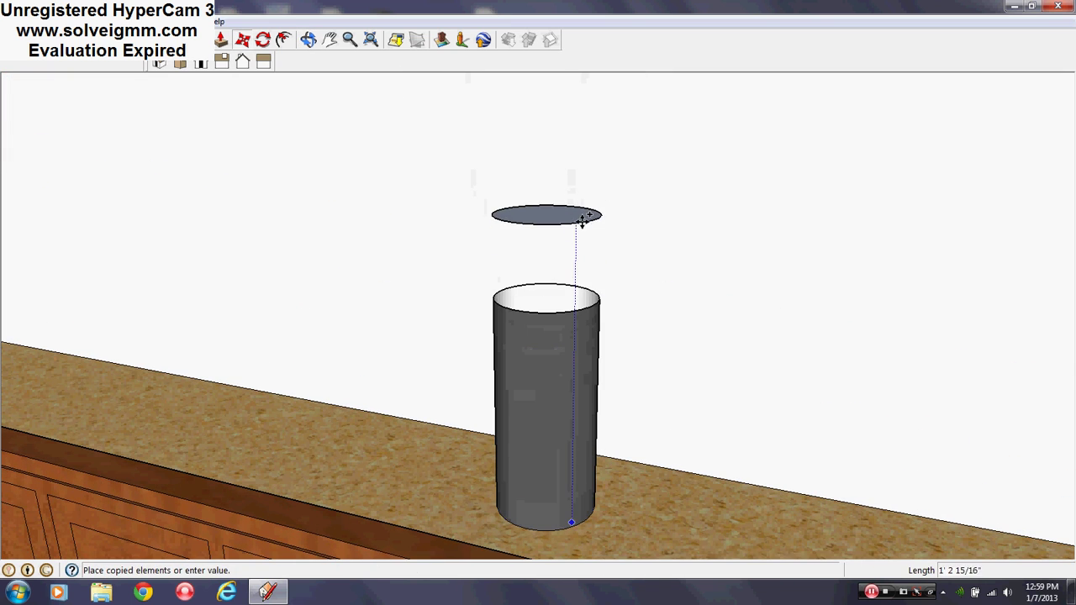
left_click(580, 210)
Erase the original round face at the bottom of the vent pipe
mouse_move(576, 271)
middle_mouse_down()
mouse_move(569, 392)
mouse_move(499, 379)
middle_mouse_up()
right_click(505, 377)
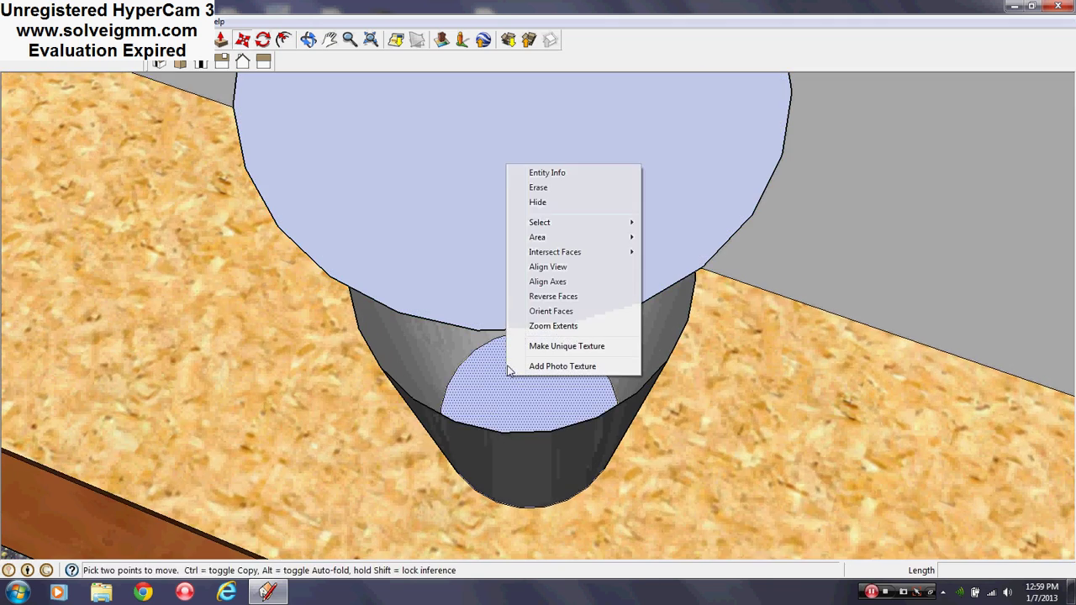
left_click(544, 188)
Sample the vent pipe's dark grey Color_006 material and paint the round face above the pipe with it
mouse_move(560, 437)
middle_mouse_down()
mouse_move(560, 324)
mouse_move(547, 428)
mouse_move(529, 335)
mouse_move(543, 295)
mouse_move(516, 175)
mouse_move(523, 418)
middle_mouse_up()
scroll(528, 336, "up", 3)
scroll(524, 420, "up", 1)
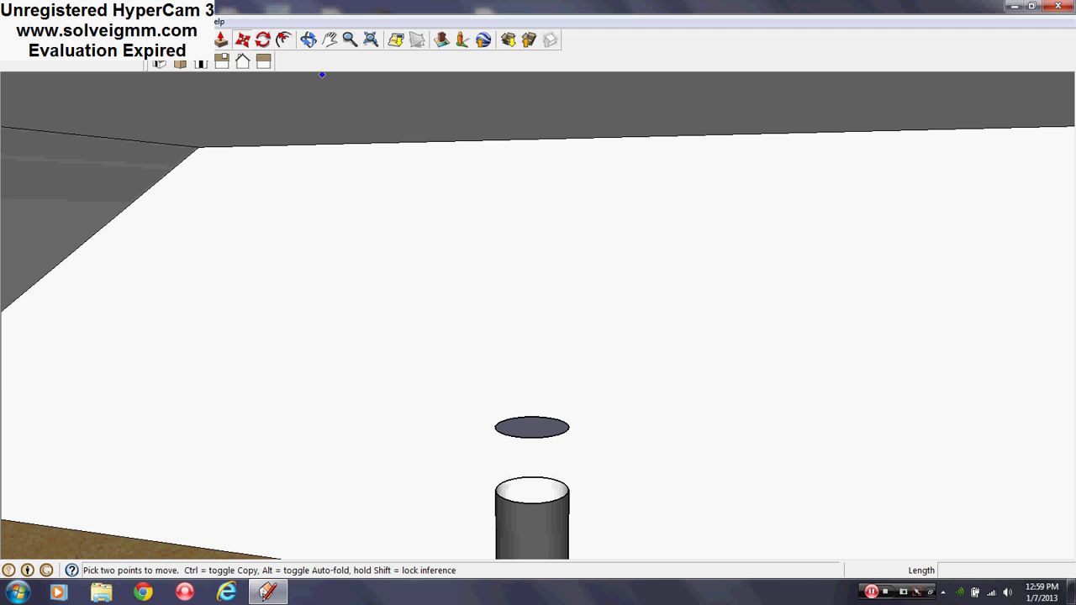
key("b")
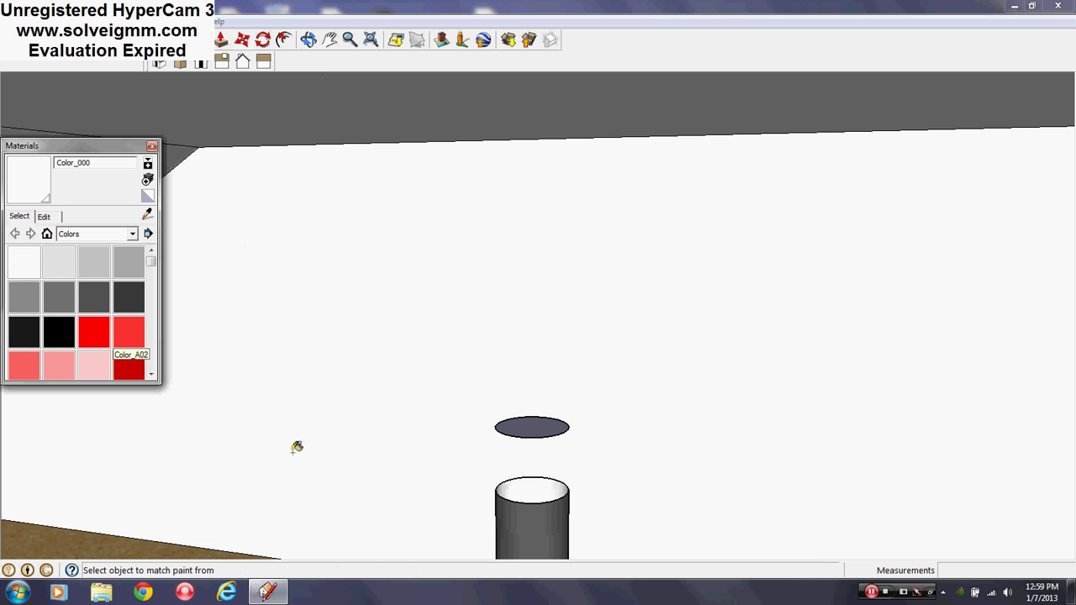
middle_click_drag(293, 452, 376, 273, "shift")
scroll(375, 273, "down", 3)
scroll(512, 320, "up", 5)
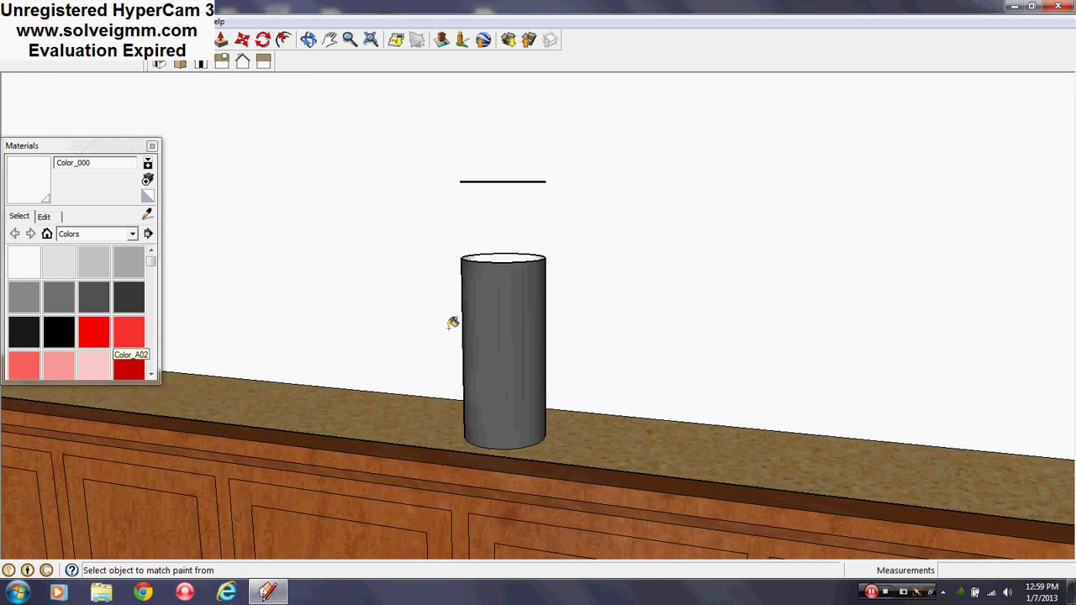
left_click(147, 215)
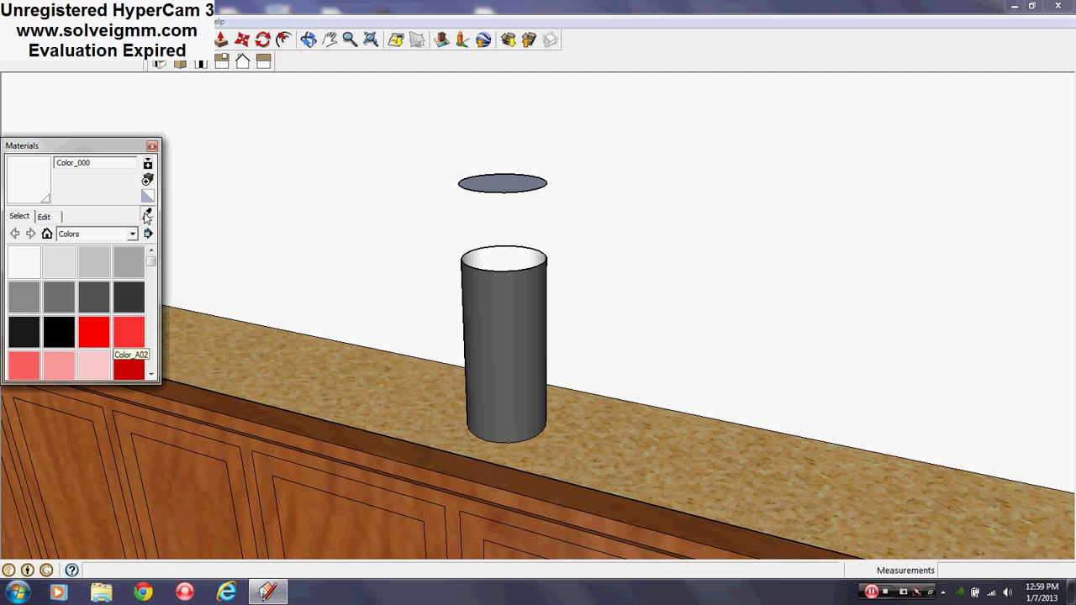
left_click(529, 328)
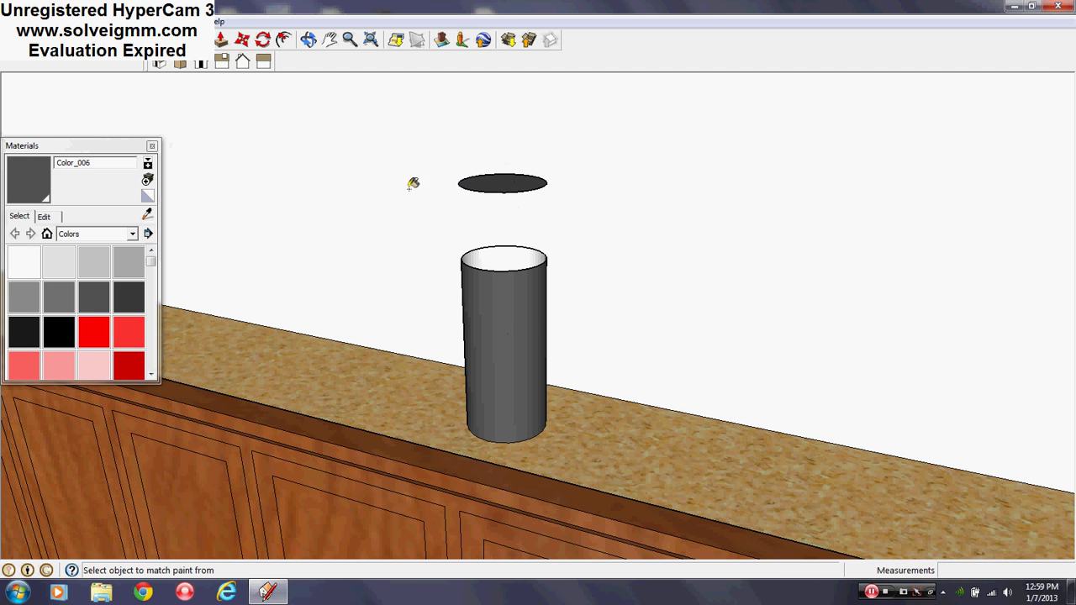
left_click(152, 148)
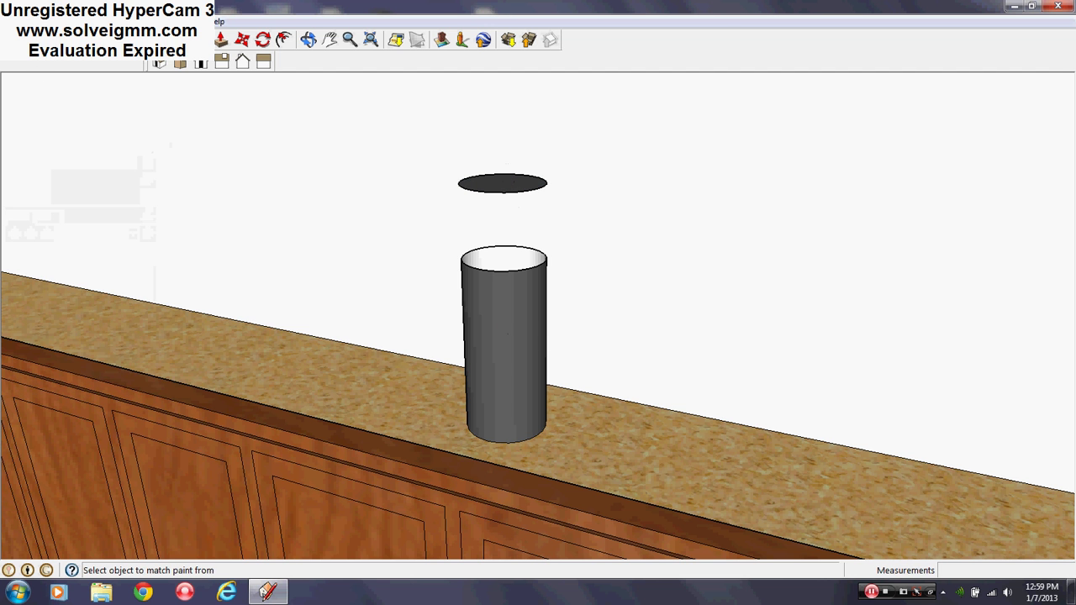
Push/Pull the round face above the vent pipe up to the ceiling and its underside down to the pipe's open top
middle_click_drag(496, 360, 508, 467)
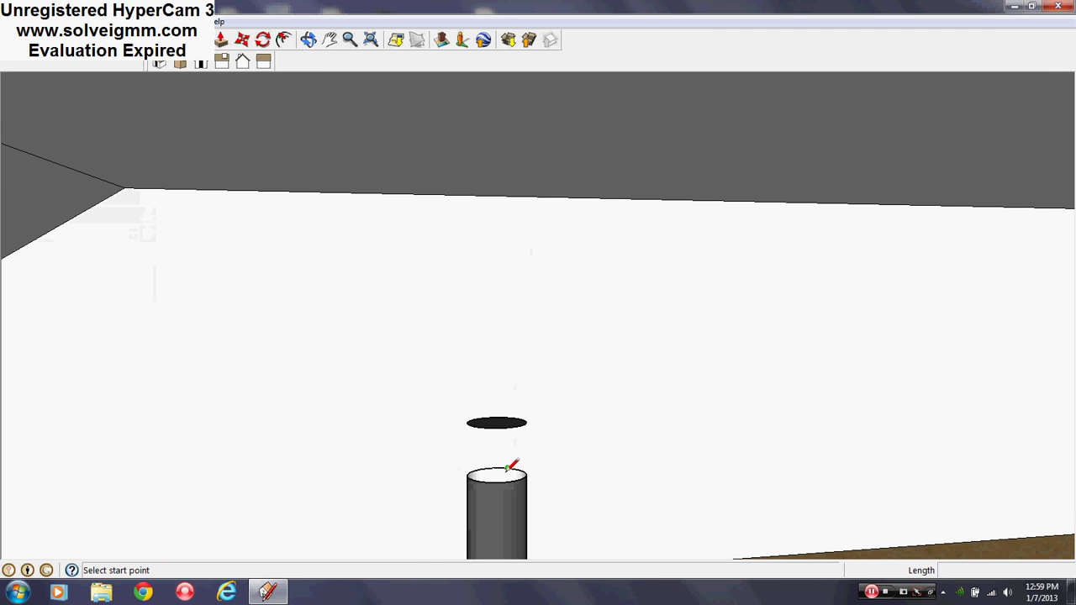
left_click(222, 41)
left_click(494, 422)
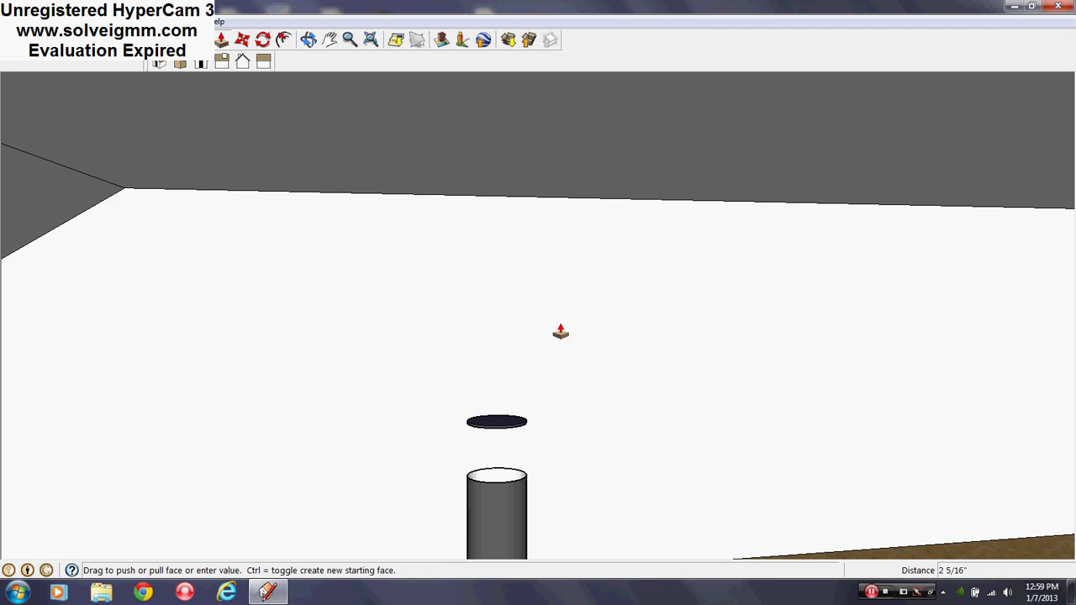
left_click(653, 149)
scroll(488, 515, "up", 5)
middle_click_drag(515, 499, 538, 257)
left_click(538, 258)
left_click(569, 410)
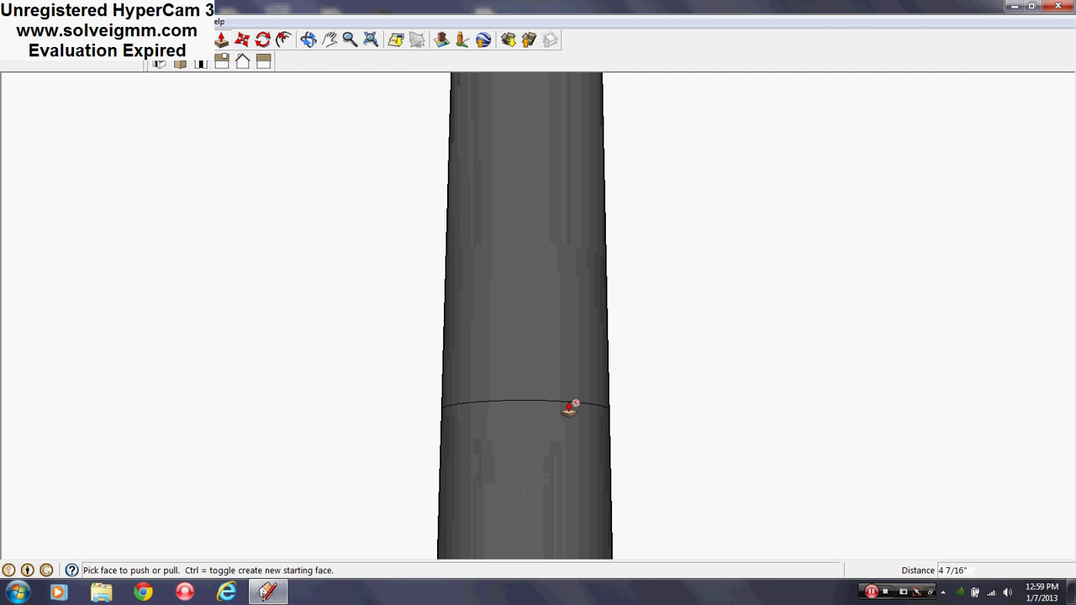
Hide the seam edge where the two vent pipe sections meet, and erase the round face inside the pipe
right_click(569, 407)
left_click(610, 442)
scroll(542, 292, "up", 2)
middle_click_drag(542, 292, 667, 453)
right_click(560, 364)
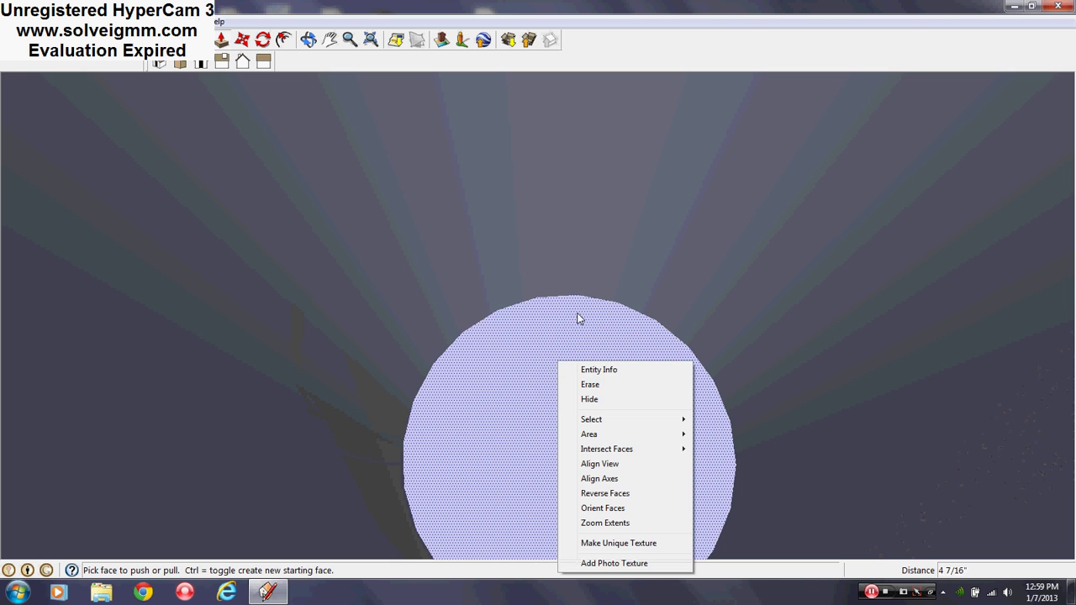
left_click(590, 384)
mouse_move(595, 394)
middle_mouse_down()
mouse_move(430, 226)
mouse_move(494, 318)
mouse_move(440, 226)
middle_mouse_up()
scroll(442, 227, "down", 10)
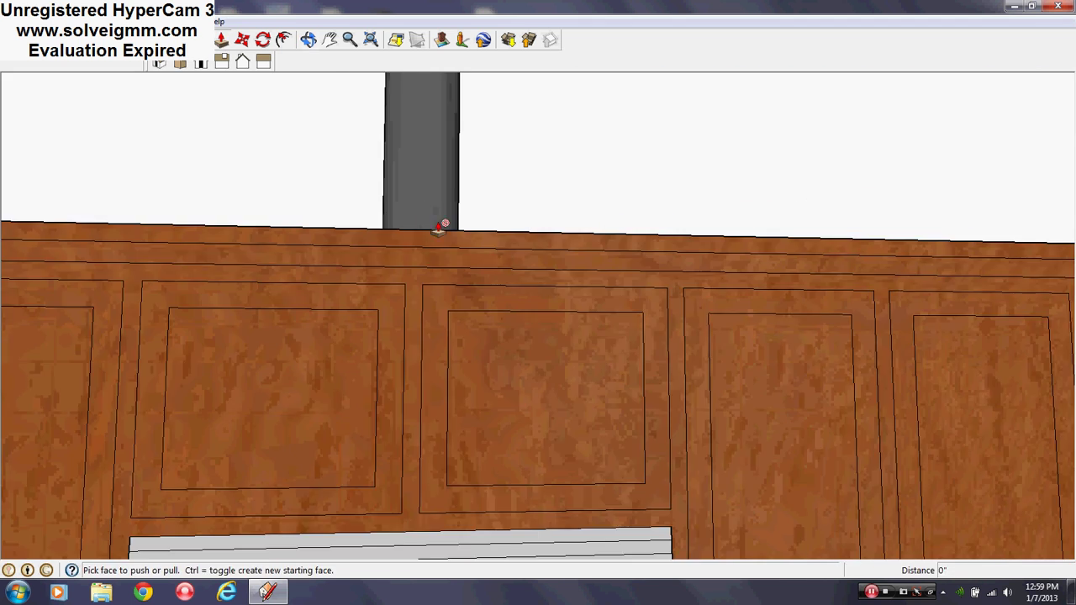
middle_click_drag(458, 262, 453, 330, "shift")
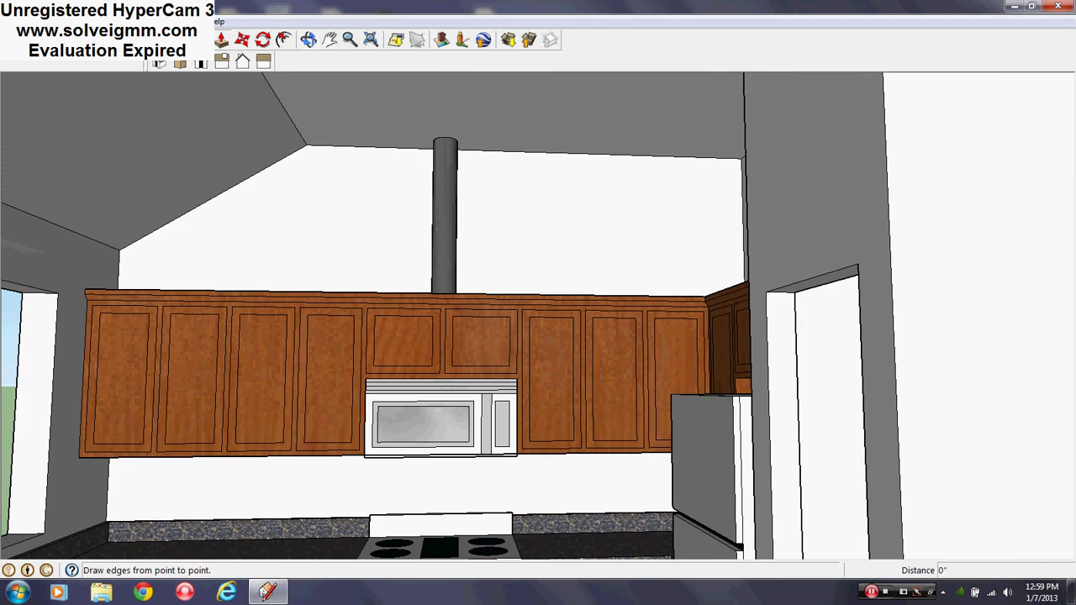
scroll(462, 303, "down", 3)
mouse_move(457, 288)
middle_mouse_down()
mouse_move(682, 377)
mouse_move(660, 382)
mouse_move(877, 372)
mouse_move(648, 339)
mouse_move(655, 357)
mouse_move(653, 345)
middle_mouse_up()
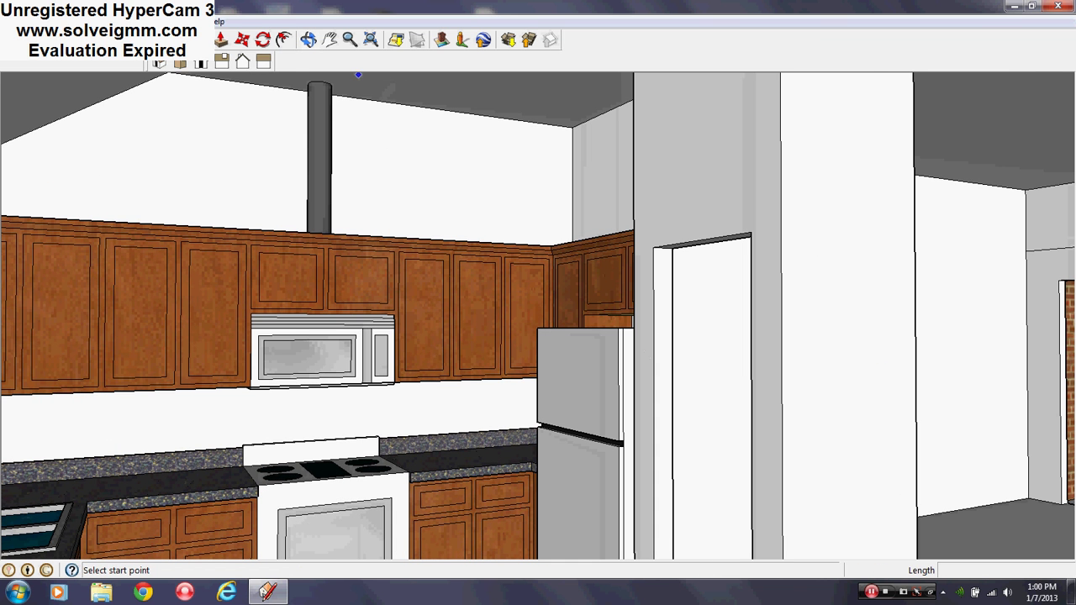
Turn off the visibility of the Roof layer
left_click(191, 21)
left_click(207, 118)
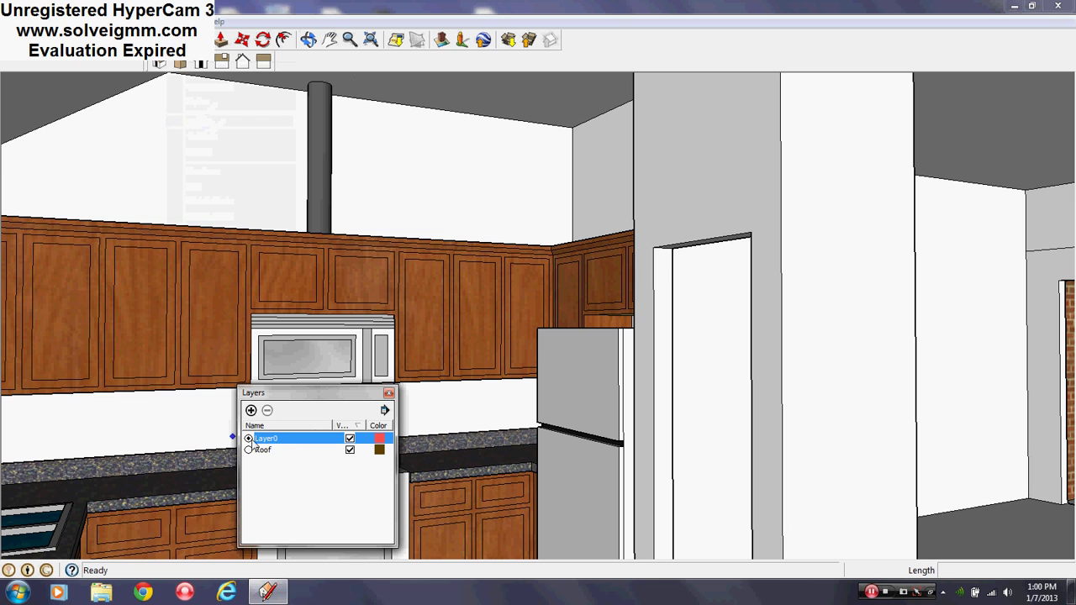
left_click(349, 450)
Examine the open house from above, including the kitchen, the vent pipe and the walls around the fireplace
mouse_move(289, 246)
middle_mouse_down()
mouse_move(583, 396)
mouse_move(757, 372)
mouse_move(661, 376)
mouse_move(783, 356)
mouse_move(721, 361)
mouse_move(599, 280)
middle_mouse_up()
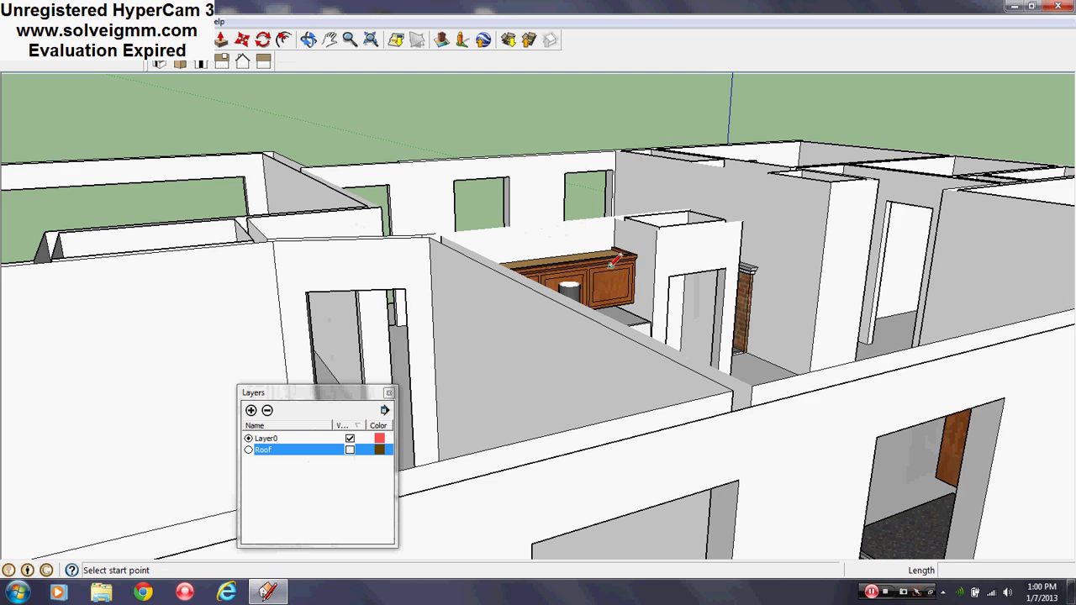
middle_click_drag(568, 385, 558, 279)
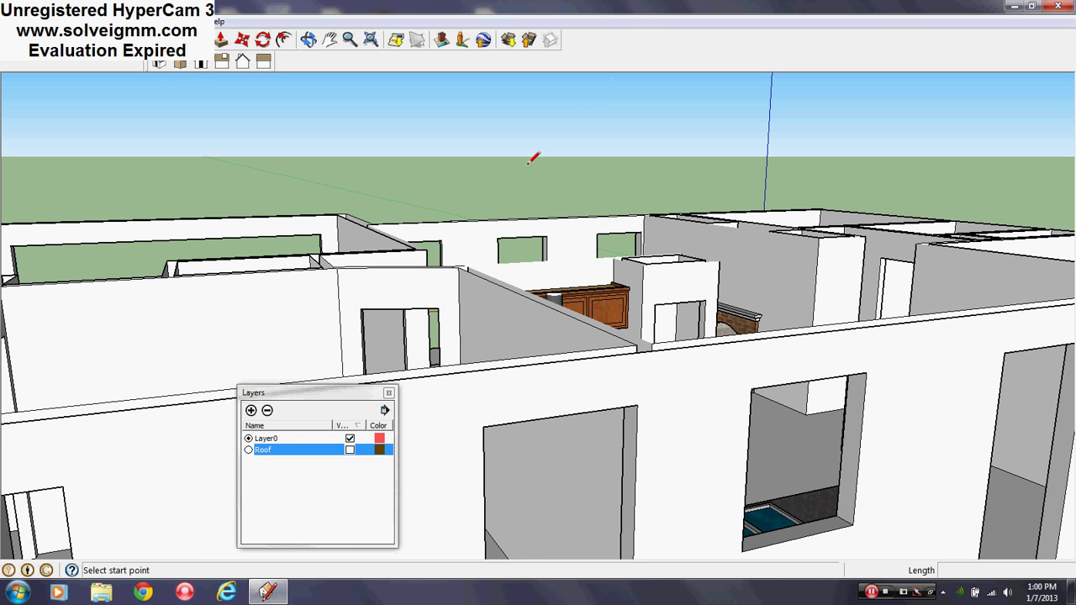
middle_click_drag(550, 263, 807, 380)
scroll(680, 266, "up", 3)
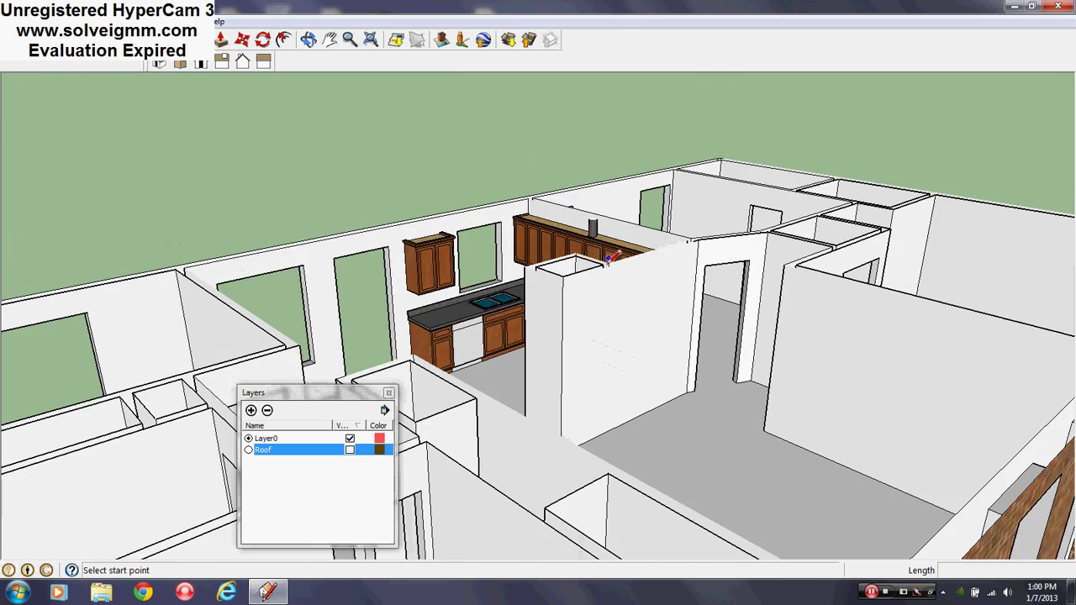
middle_click_drag(572, 290, 327, 312)
scroll(697, 307, "down", 3)
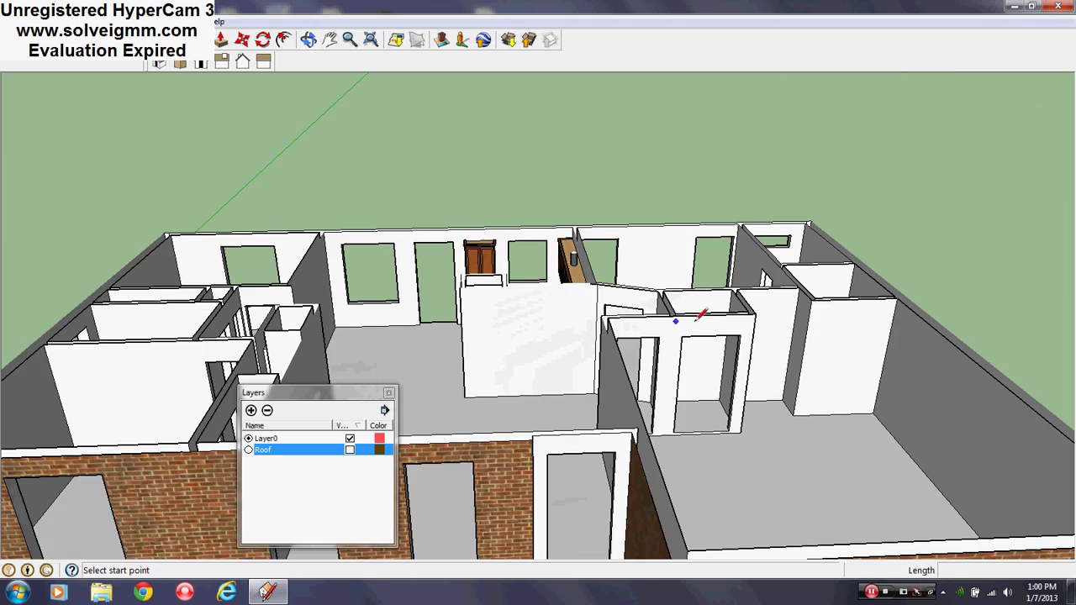
scroll(568, 245, "up", 2)
scroll(568, 246, "up", 3)
middle_click_drag(583, 339, 636, 243)
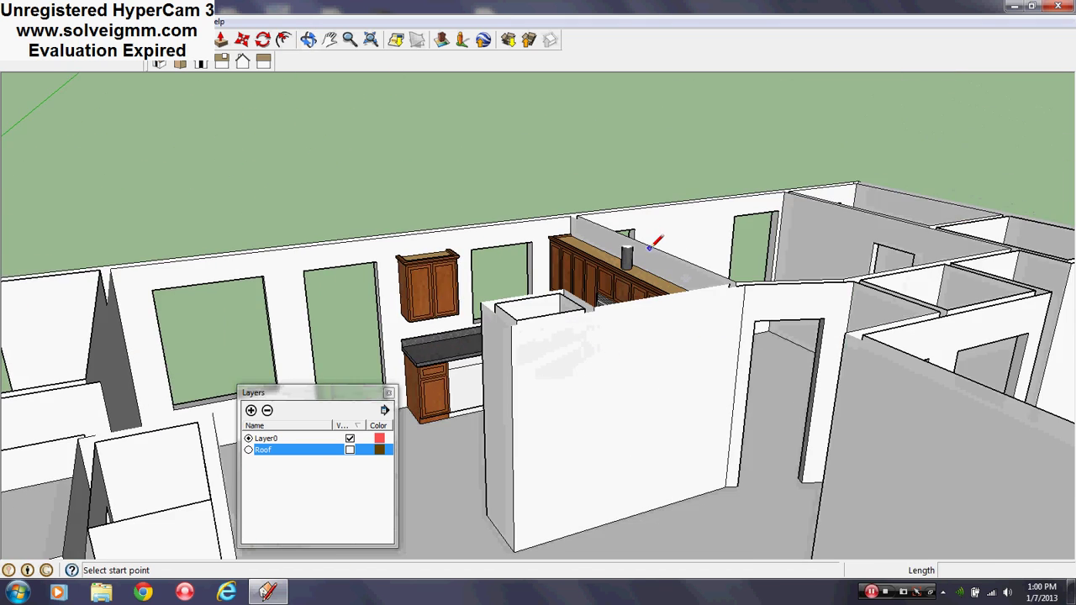
scroll(626, 243, "up", 2)
scroll(622, 305, "down", 2)
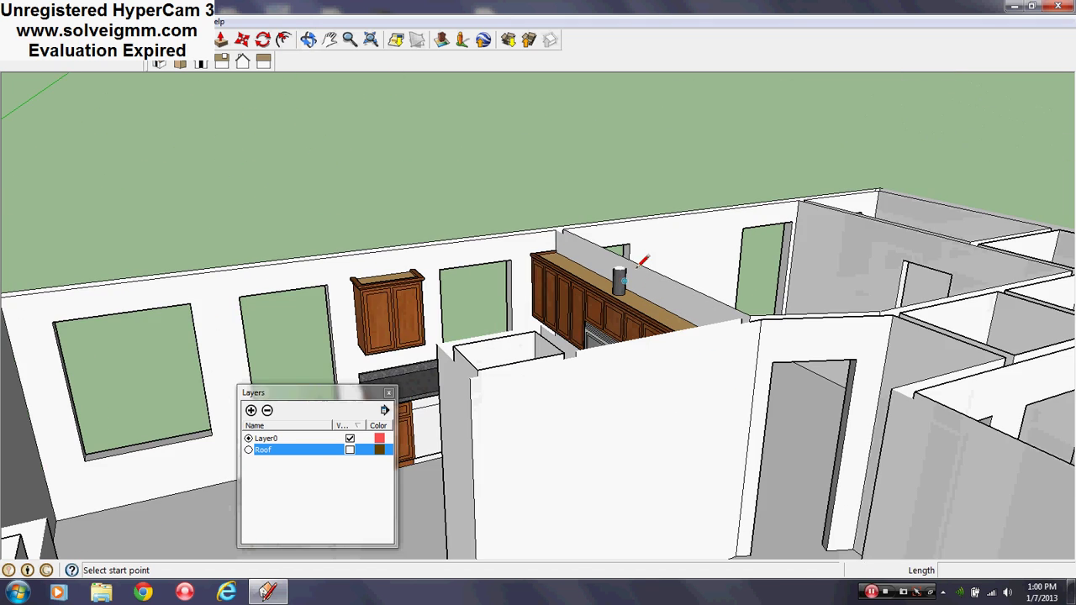
left_click(387, 393)
middle_click_drag(625, 372, 432, 353)
scroll(487, 409, "down", 3)
middle_click_drag(488, 408, 512, 207)
scroll(767, 374, "up", 4)
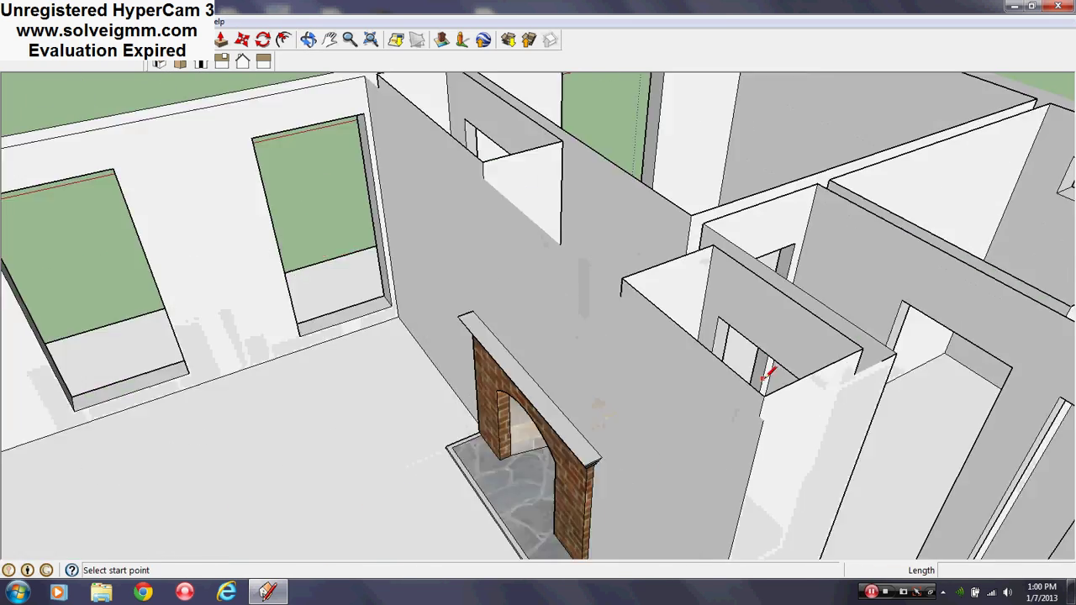
middle_click_drag(766, 374, 673, 244)
scroll(661, 311, "down", 1)
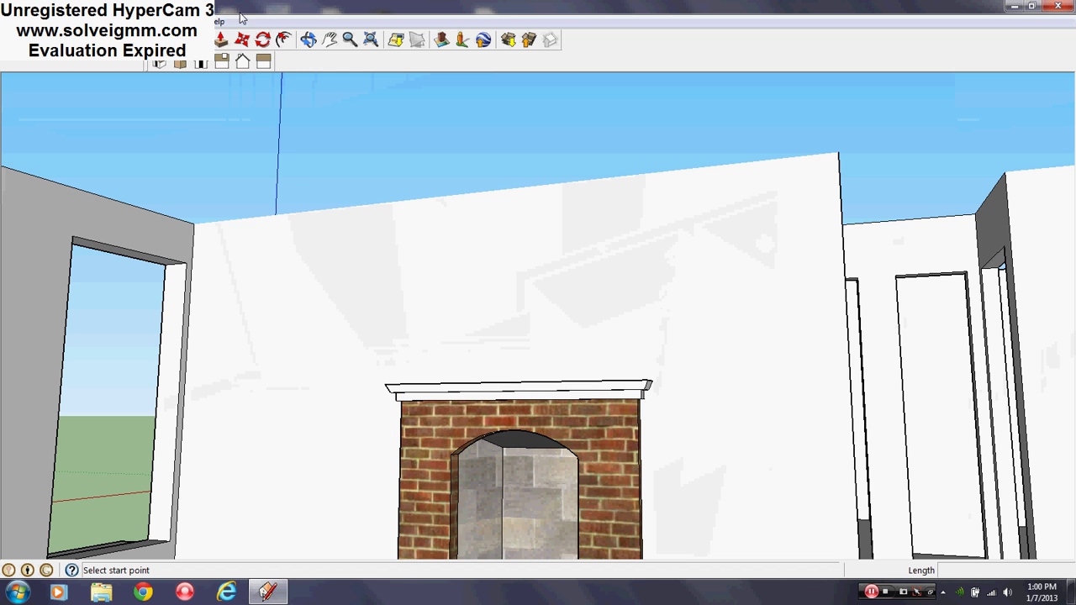
Turn the visibility of the Roof layer back on and dismiss the layer list
left_click(189, 21)
left_click(202, 122)
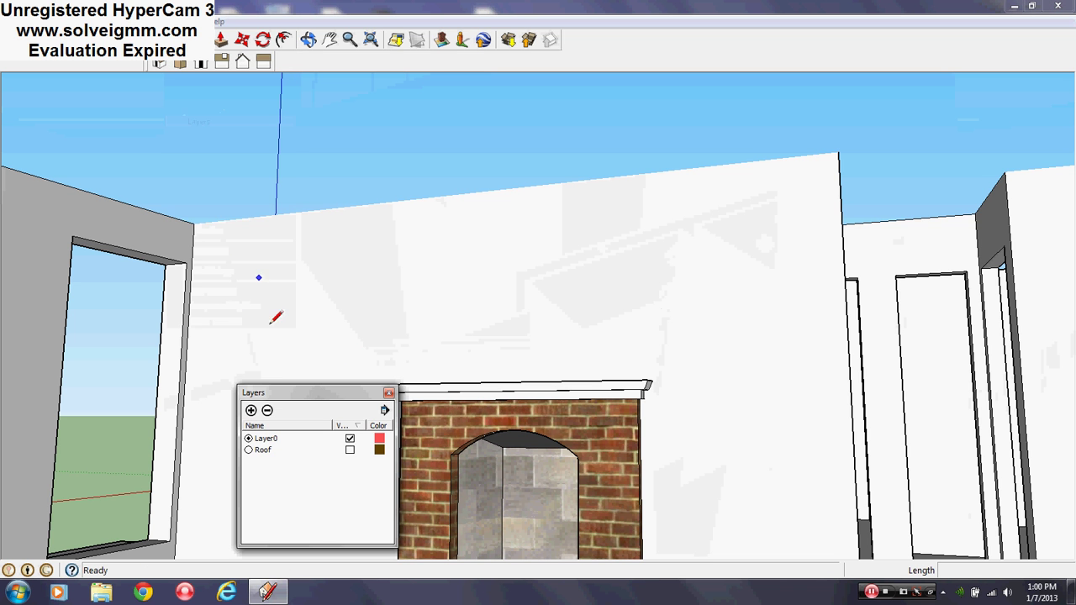
left_click(350, 451)
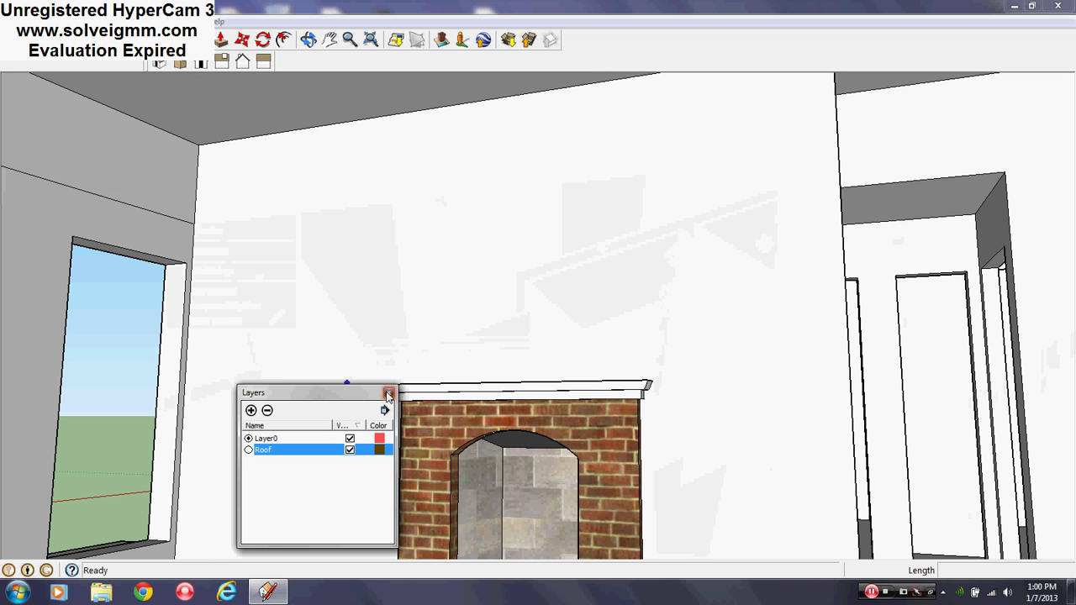
left_click(388, 394)
Paint the lower part of the fireplace wall and the whole adjoining narrow wall with Cladding_Stucco_White from Brick and Cladding
mouse_move(612, 425)
middle_mouse_down()
mouse_move(650, 419)
mouse_move(672, 313)
mouse_move(617, 339)
mouse_move(617, 326)
mouse_move(504, 329)
middle_mouse_up()
scroll(502, 331, "down", 3)
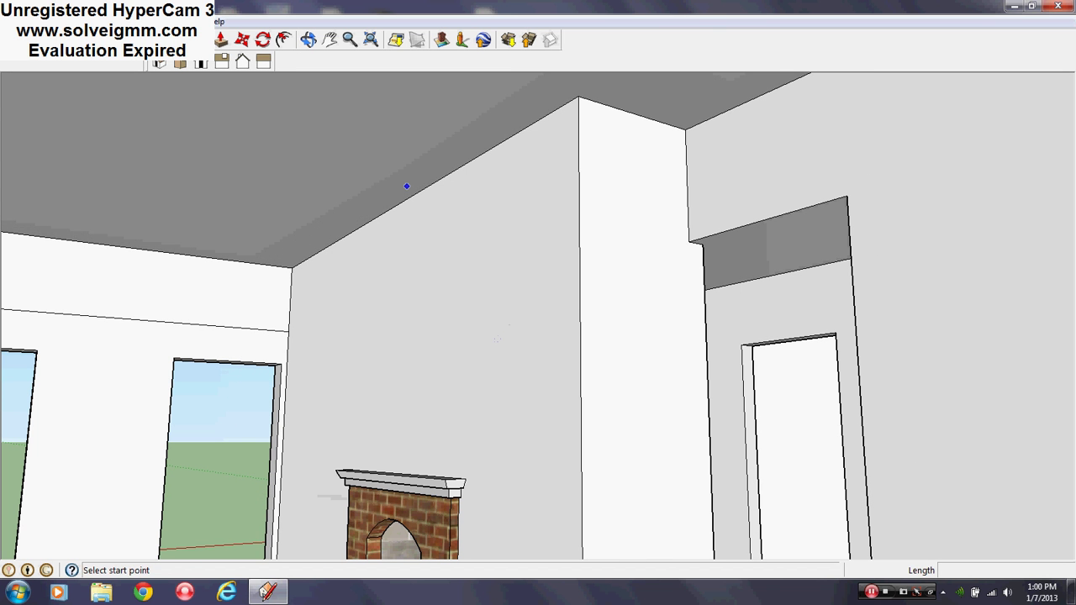
key("b")
left_click(132, 235)
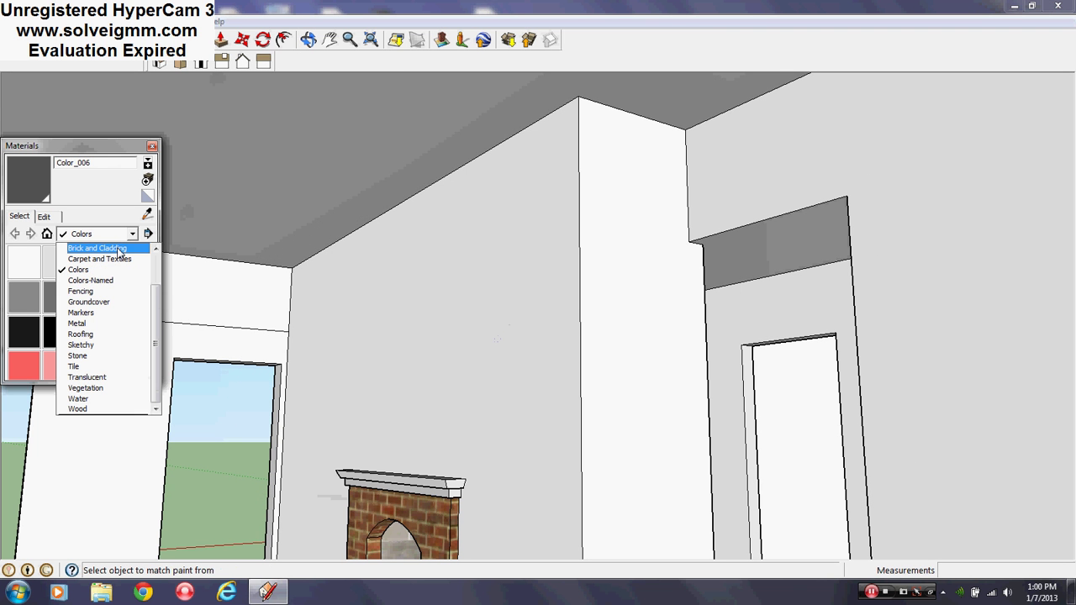
left_click(120, 249)
left_click(92, 338)
left_click(559, 340)
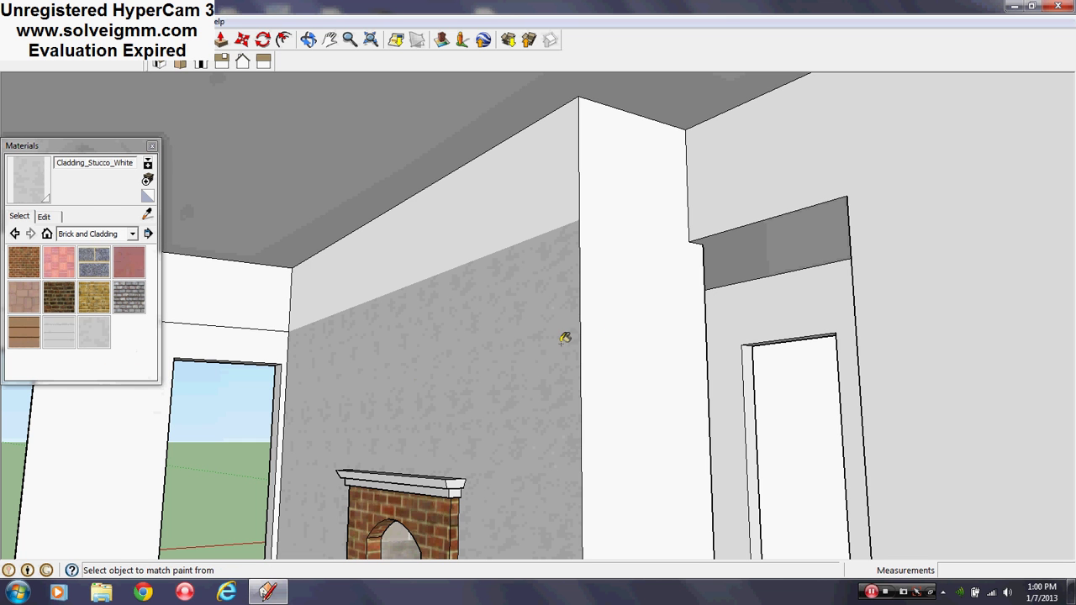
left_click(605, 325)
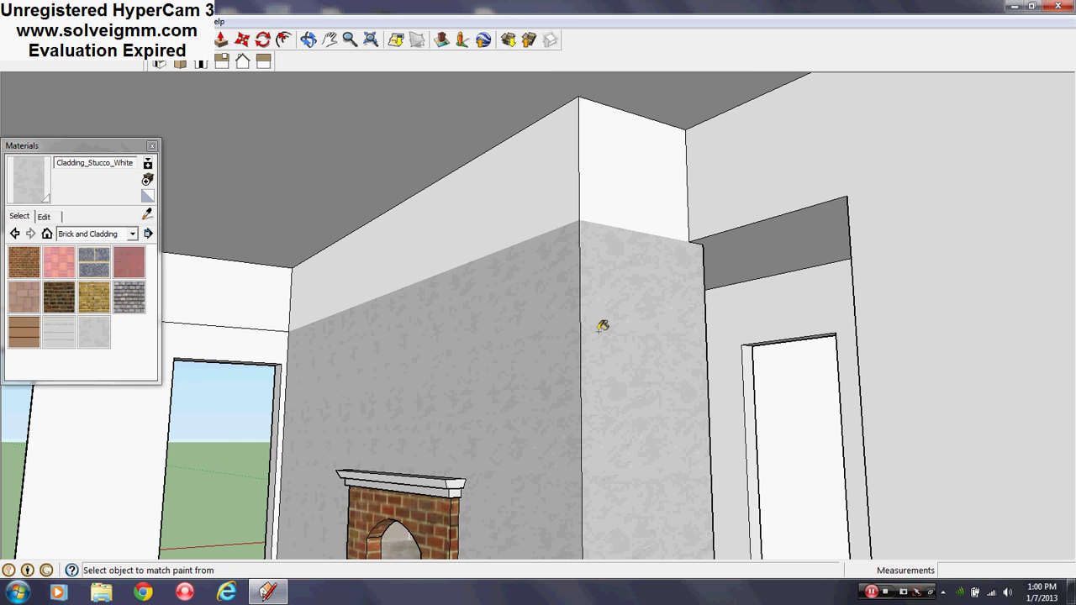
left_click(651, 188)
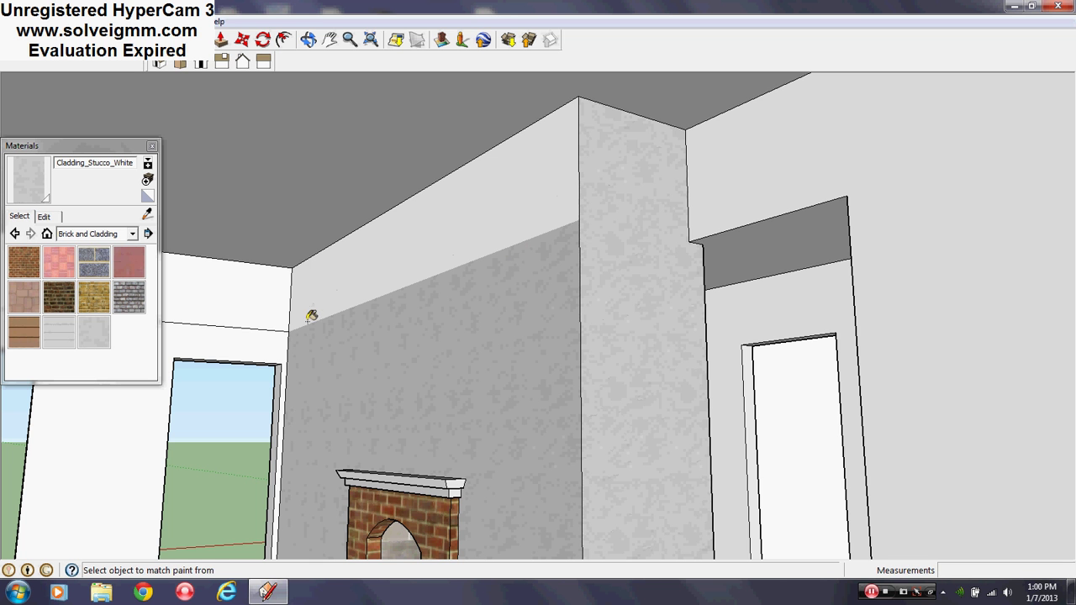
Paint both parts of the wall beyond the passage and the upper strip of the fireplace wall with Cladding_Stucco_White
left_click(980, 239)
mouse_move(404, 428)
middle_mouse_down()
mouse_move(409, 437)
mouse_move(434, 431)
middle_mouse_up()
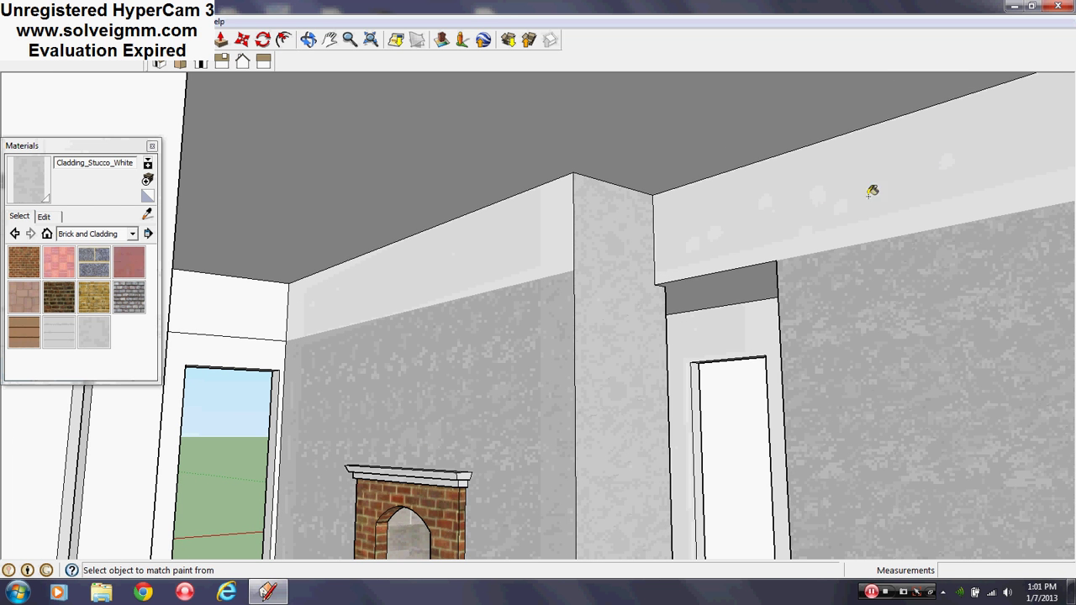
left_click(800, 223)
left_click(464, 280)
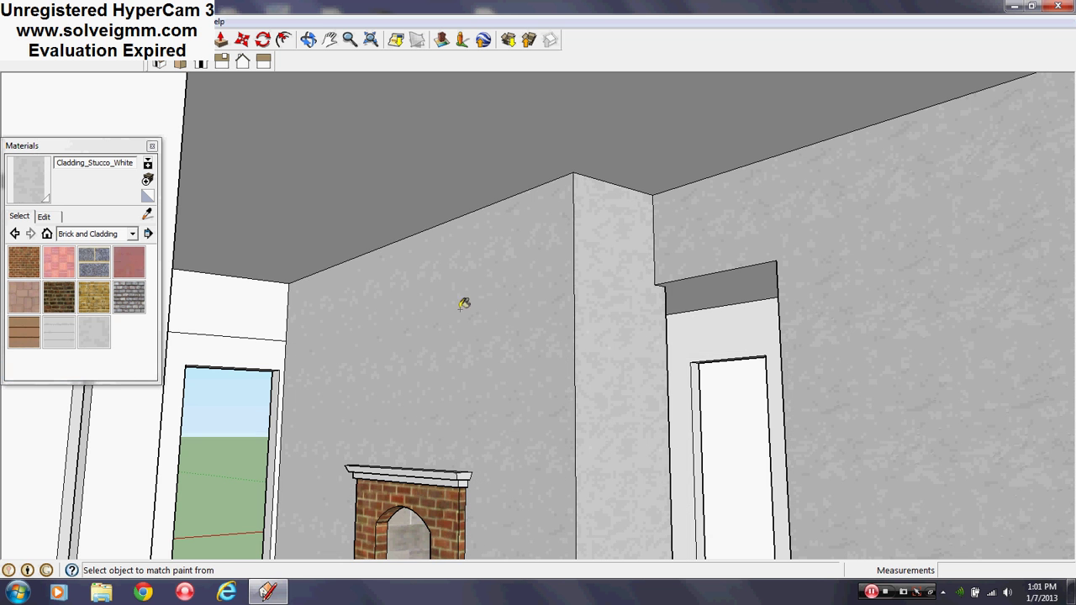
Paint the upper and lower parts of the kitchen partition's wide side and narrow end with Cladding_Stucco_White
mouse_move(853, 182)
middle_mouse_down()
mouse_move(646, 210)
mouse_move(521, 295)
mouse_move(759, 291)
mouse_move(353, 307)
mouse_move(611, 329)
mouse_move(329, 338)
mouse_move(480, 312)
mouse_move(647, 302)
mouse_move(396, 389)
mouse_move(547, 401)
mouse_move(434, 384)
mouse_move(330, 396)
mouse_move(353, 421)
mouse_move(250, 415)
mouse_move(480, 360)
middle_mouse_up()
left_click(480, 360)
left_click(309, 396)
left_click(291, 255)
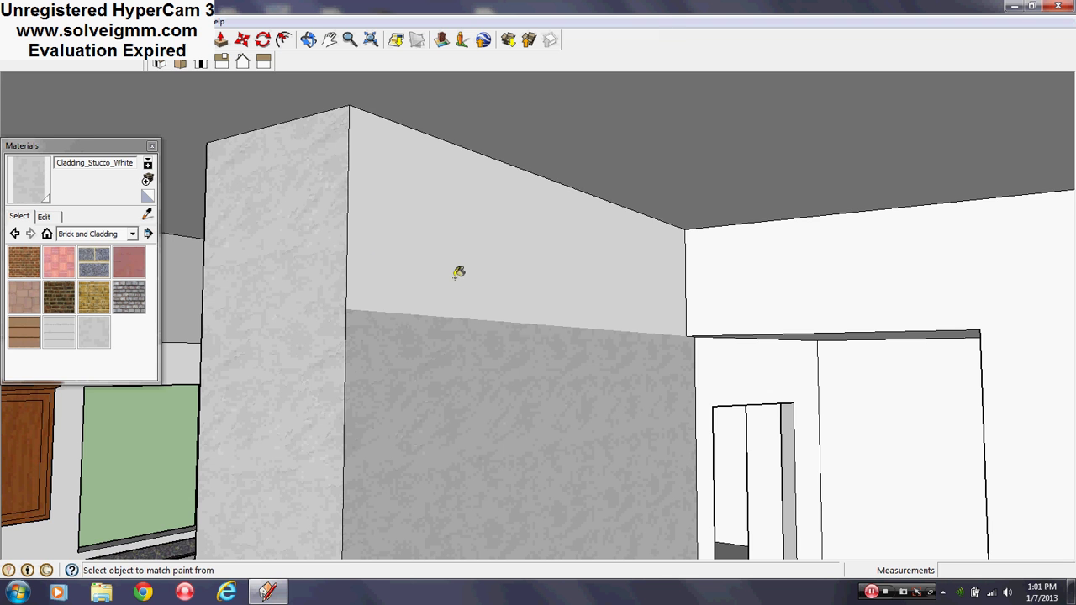
left_click(460, 273)
Paint the upper wall strip above the passage beside the kitchen partition with Celery from the Markers collection
mouse_move(967, 286)
middle_mouse_down()
mouse_move(689, 221)
mouse_move(889, 211)
mouse_move(471, 338)
mouse_move(373, 391)
mouse_move(339, 350)
middle_mouse_up()
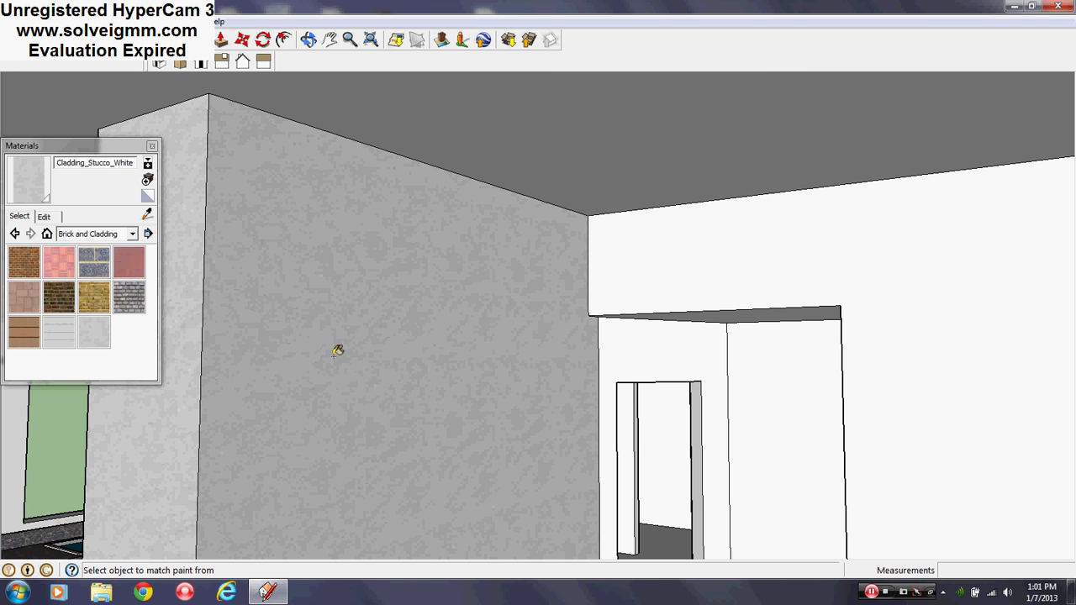
left_click(132, 234)
left_click(101, 267)
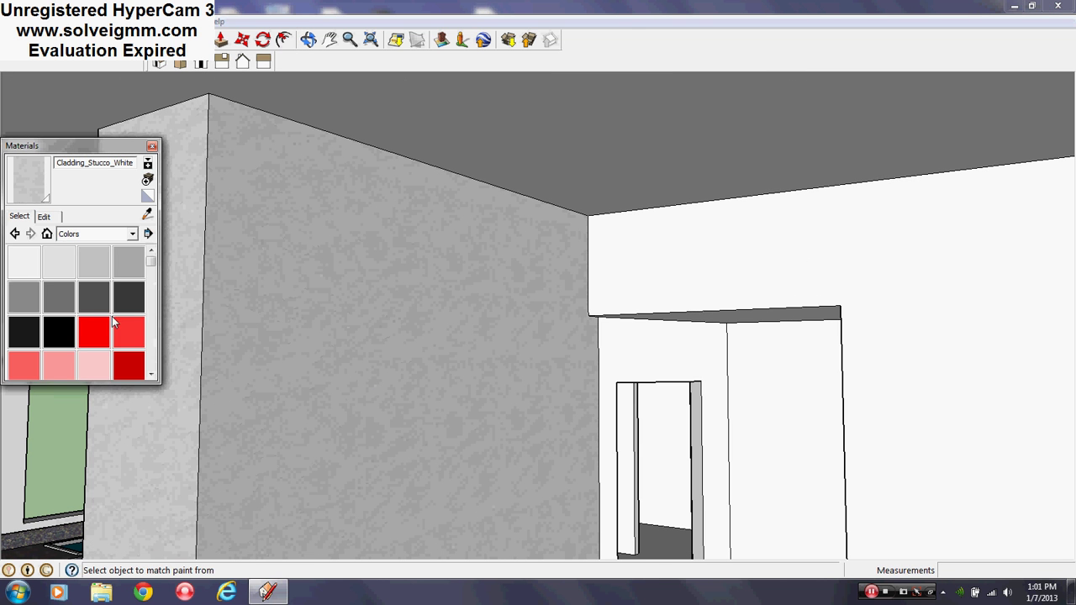
left_click(132, 234)
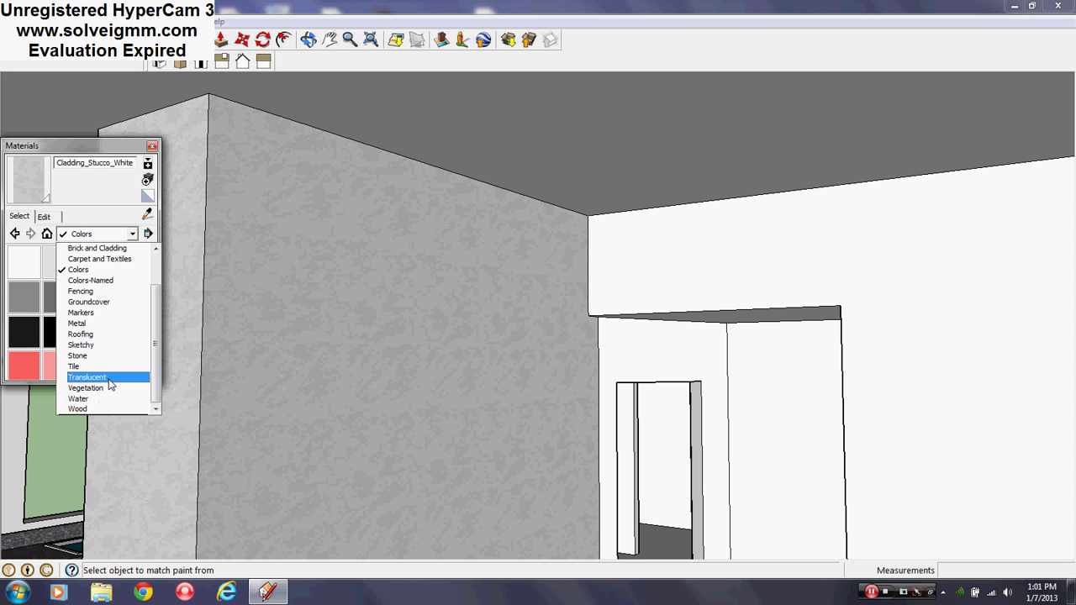
left_click(82, 313)
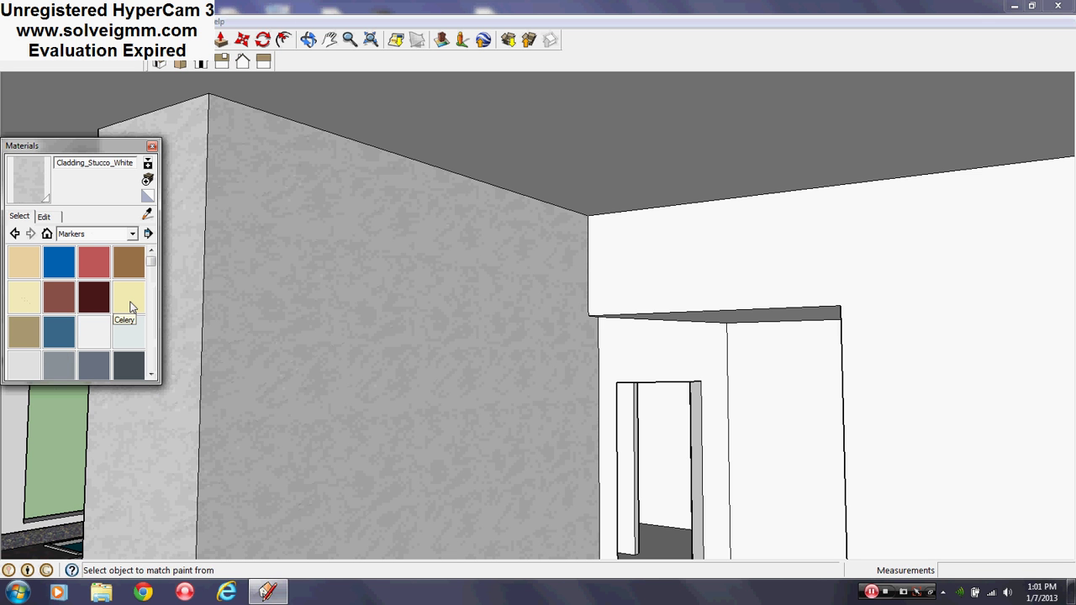
left_click(130, 307)
left_click(691, 274)
middle_click_drag(692, 272, 403, 257)
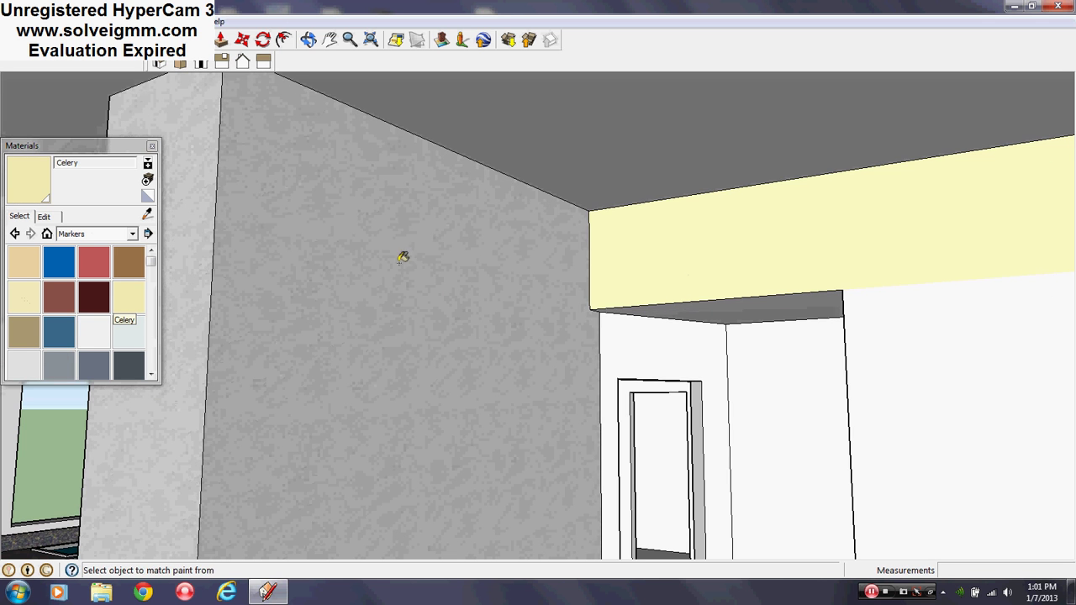
Sample Cladding_Stucco_White from the kitchen partition and create Material1 as a copy of it
left_click(329, 216, "alt")
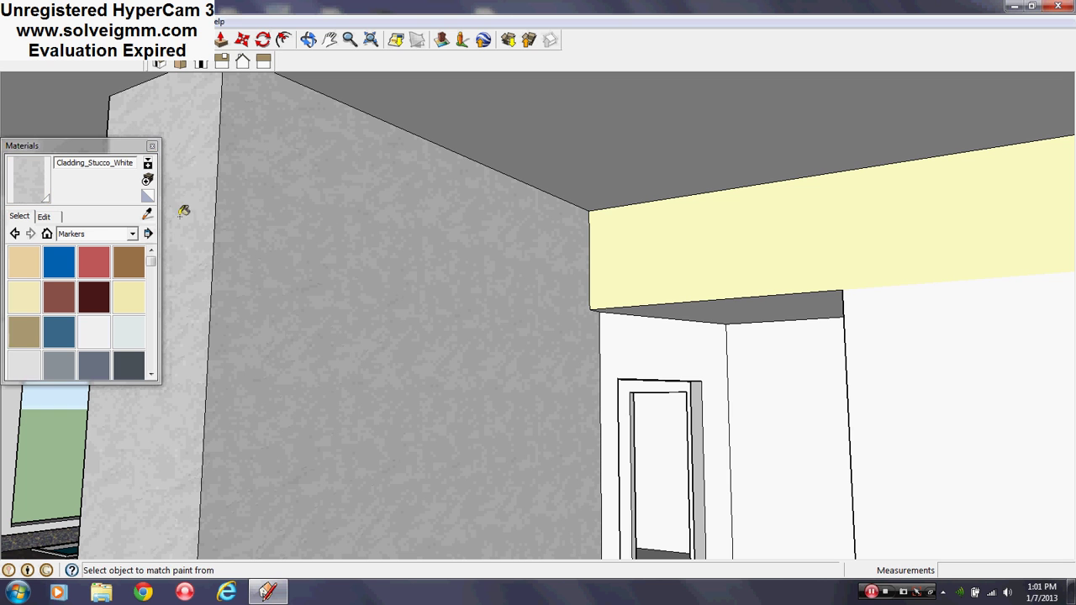
left_click(146, 180)
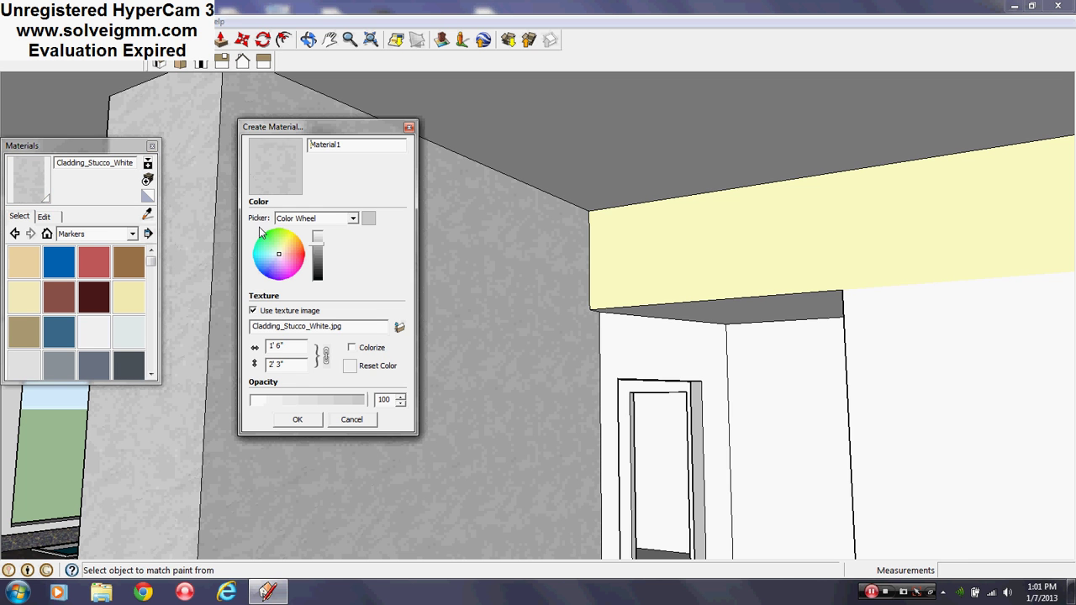
left_click(296, 420)
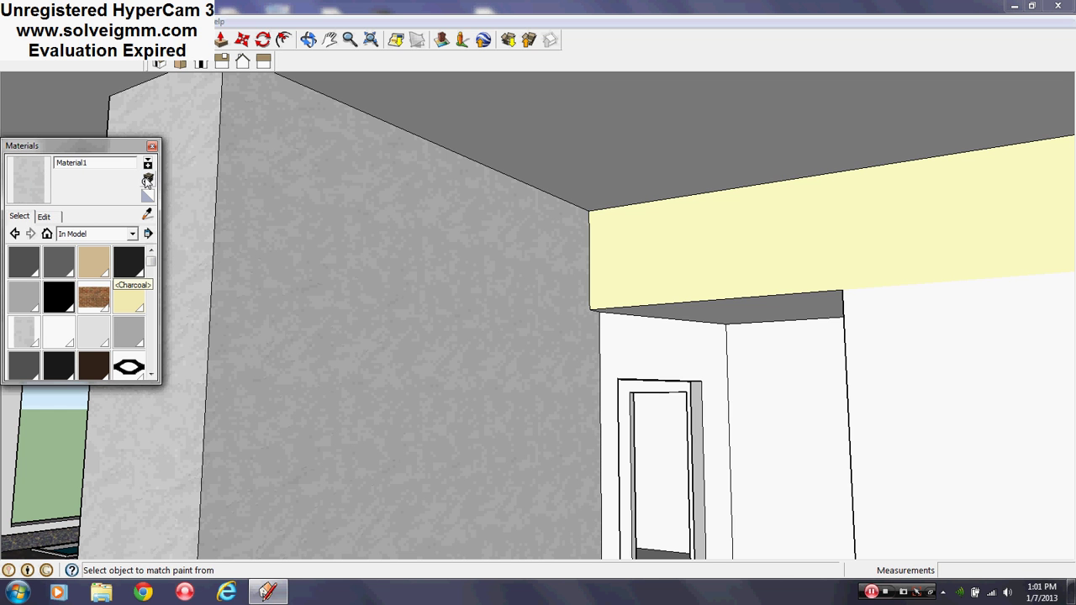
left_click(147, 179)
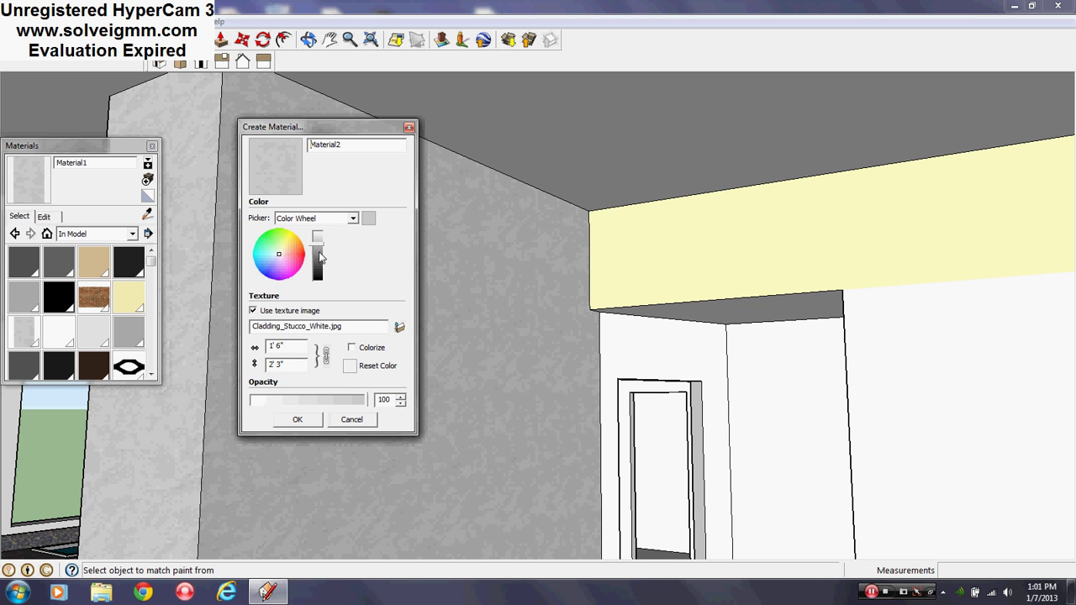
left_click(408, 128)
Match Material1's color to the Celery wall strip while keeping its stucco texture
left_click(44, 216)
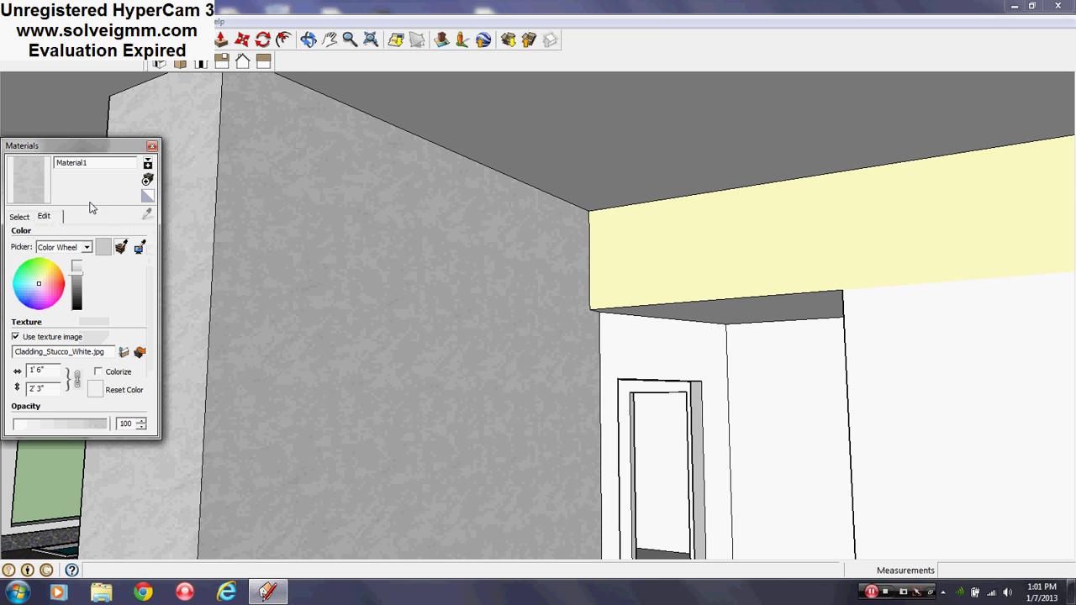
left_click(120, 247)
left_click(670, 253)
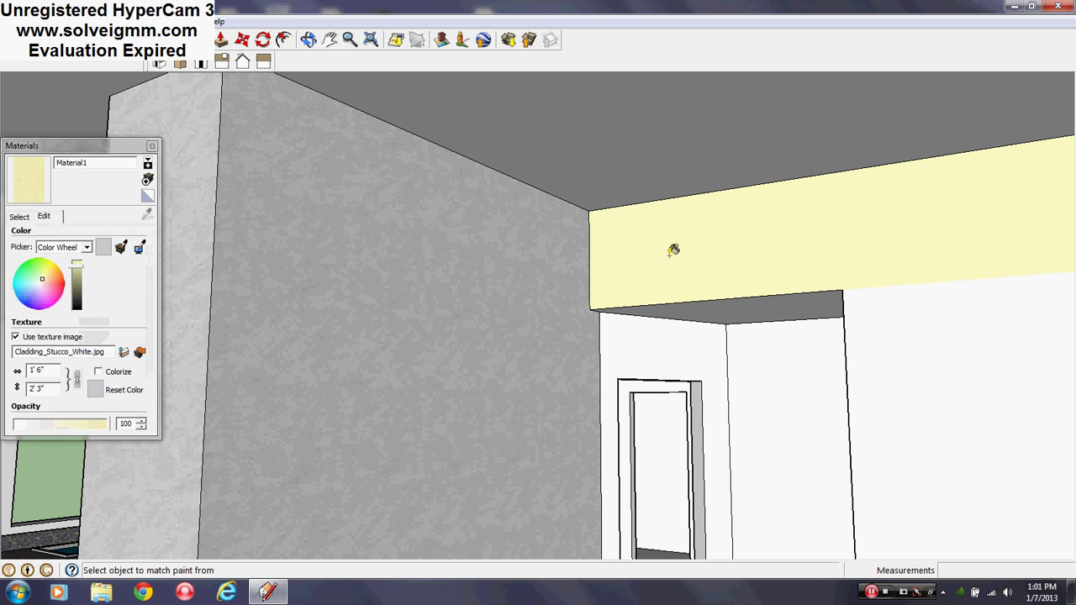
Replace Cladding_Stucco_White on all painted walls and Celery on the strip above the passage with Material1, then dismiss the materials
left_click(438, 209)
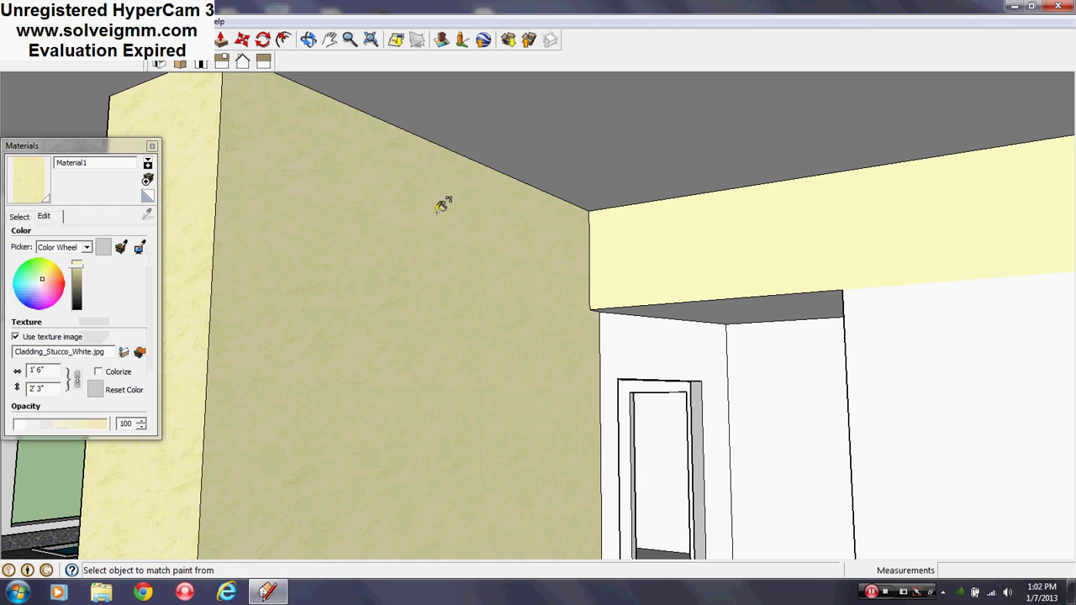
middle_click_drag(652, 254, 168, 358)
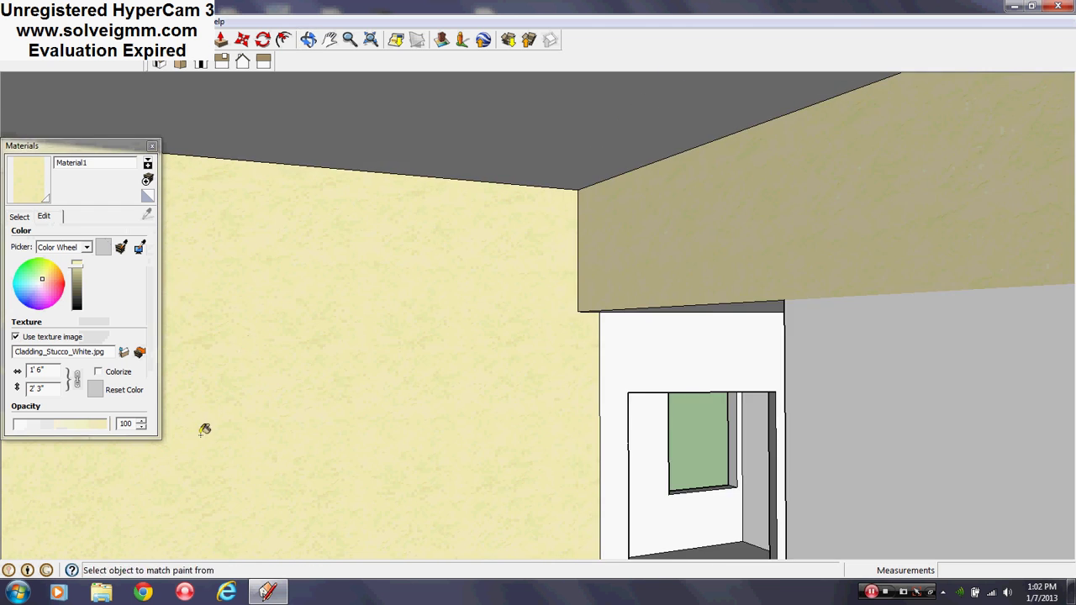
middle_click_drag(205, 428, 224, 451)
left_click(17, 216)
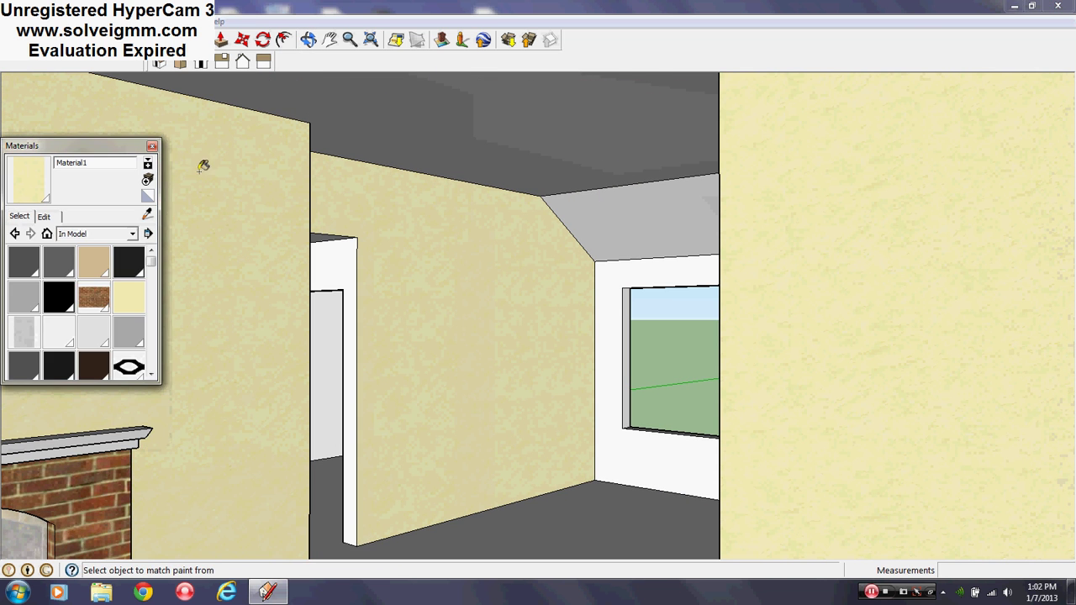
left_click(152, 146)
key("l")
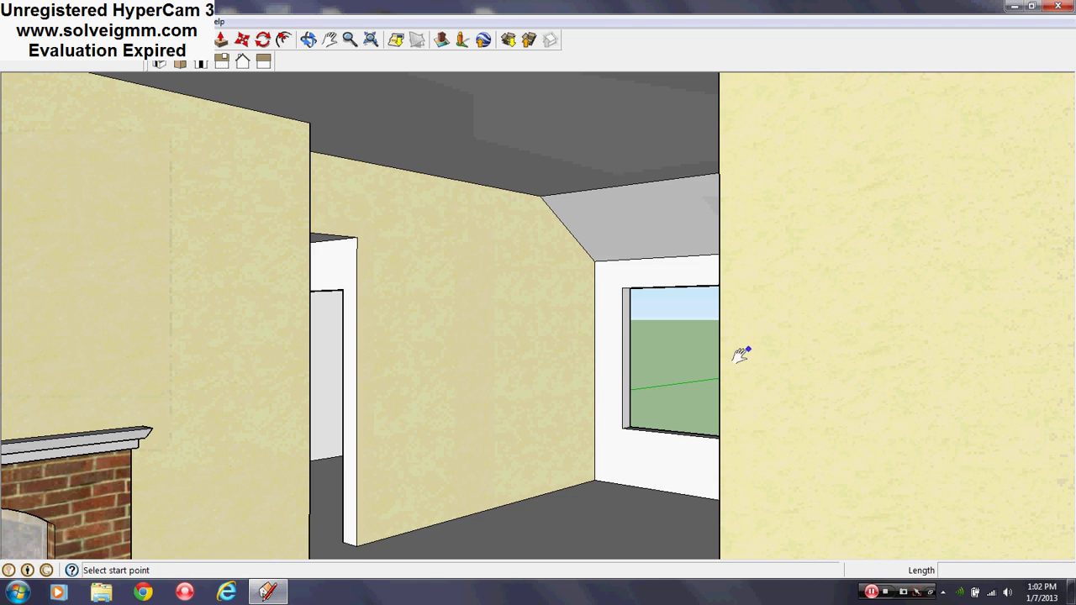
Examine the kitchen with its cabinets, appliances and vent pipe, and the walls beside the refrigerator
mouse_move(580, 354)
middle_mouse_down()
mouse_move(630, 392)
mouse_move(877, 400)
mouse_move(403, 415)
mouse_move(612, 395)
mouse_move(361, 348)
mouse_move(383, 364)
middle_mouse_up()
scroll(381, 370, "down", 1)
mouse_move(376, 417)
middle_mouse_down("shift")
mouse_move(381, 385)
mouse_move(540, 465)
middle_mouse_up("shift")
scroll(312, 382, "up", 5)
scroll(386, 470, "up", 3)
mouse_move(387, 477)
middle_mouse_down()
mouse_move(219, 422)
mouse_move(325, 473)
mouse_move(562, 403)
mouse_move(605, 380)
middle_mouse_up()
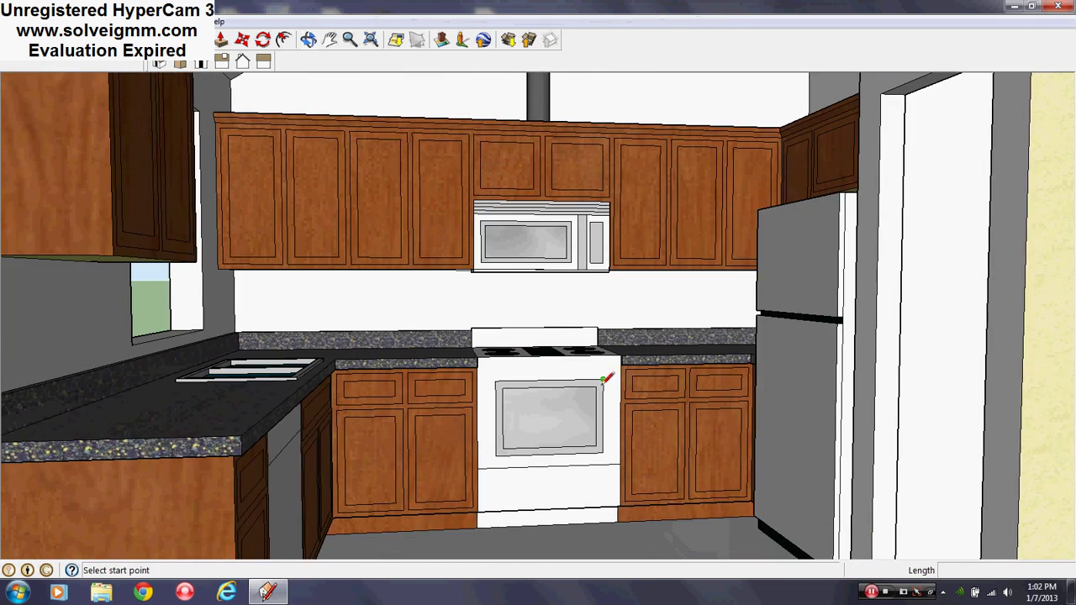
middle_click_drag(732, 422, 615, 511)
mouse_move(883, 384)
middle_mouse_down()
mouse_move(964, 374)
mouse_move(873, 437)
middle_mouse_up()
scroll(875, 389, "up", 3)
Examine the recolored stucco around the fireplace and the unpainted front window wall of the living room
middle_click_drag(951, 396, 158, 351)
mouse_move(186, 405)
middle_mouse_down()
mouse_move(958, 325)
mouse_move(655, 379)
mouse_move(270, 340)
mouse_move(584, 384)
mouse_move(454, 452)
mouse_move(312, 384)
mouse_move(511, 328)
middle_mouse_up()
scroll(511, 329, "down", 1)
scroll(451, 259, "up", 1)
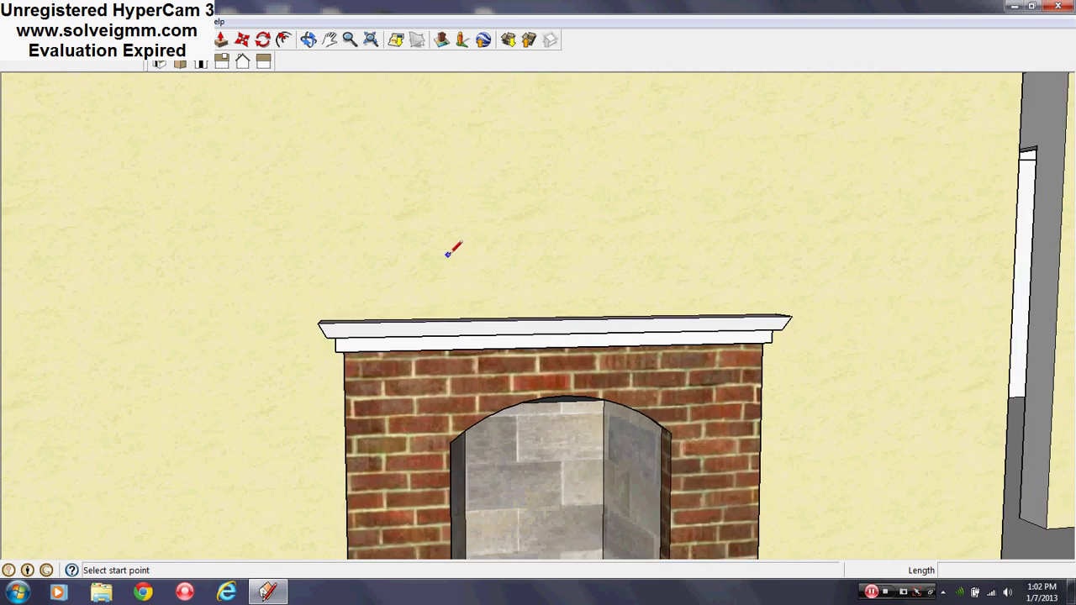
mouse_move(451, 247)
middle_mouse_down()
mouse_move(387, 305)
mouse_move(149, 437)
mouse_move(290, 412)
mouse_move(579, 445)
mouse_move(394, 377)
mouse_move(442, 356)
middle_mouse_up()
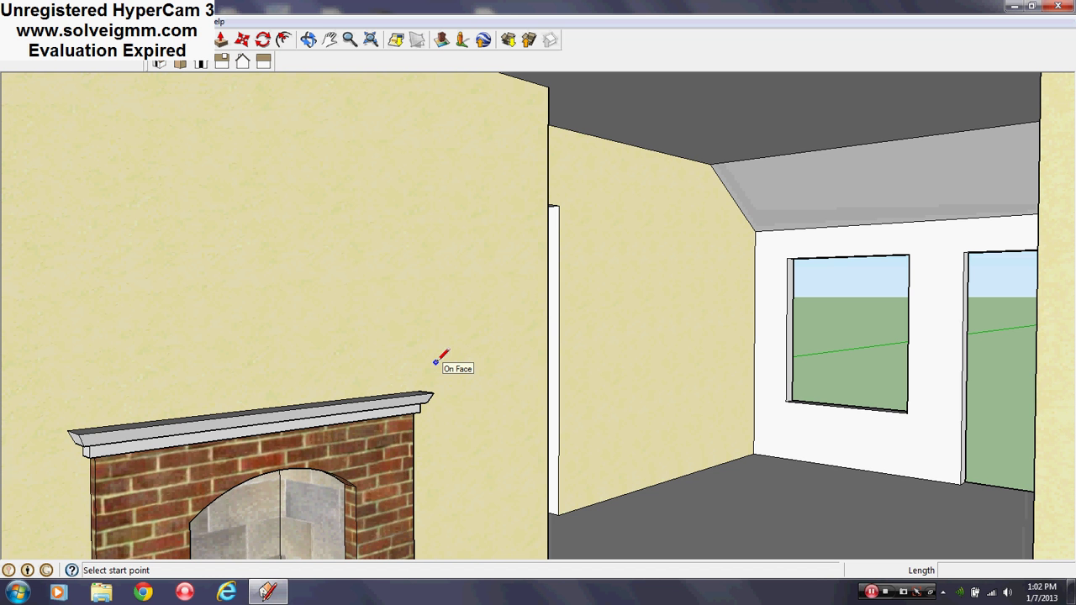
middle_click_drag(319, 282, 504, 336)
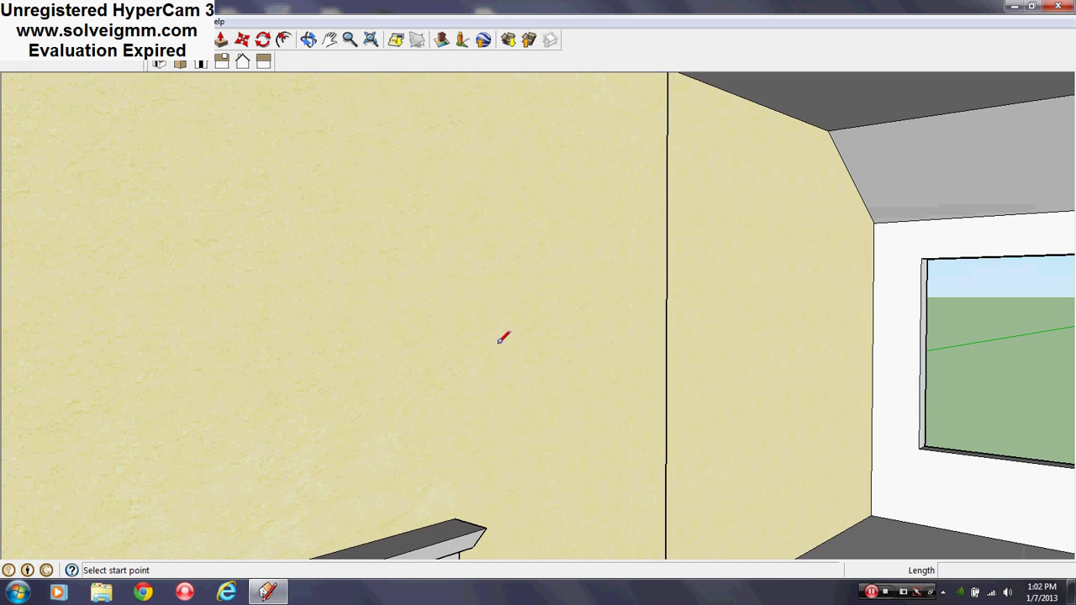
mouse_move(613, 384)
middle_mouse_down()
mouse_move(79, 372)
mouse_move(521, 360)
middle_mouse_up()
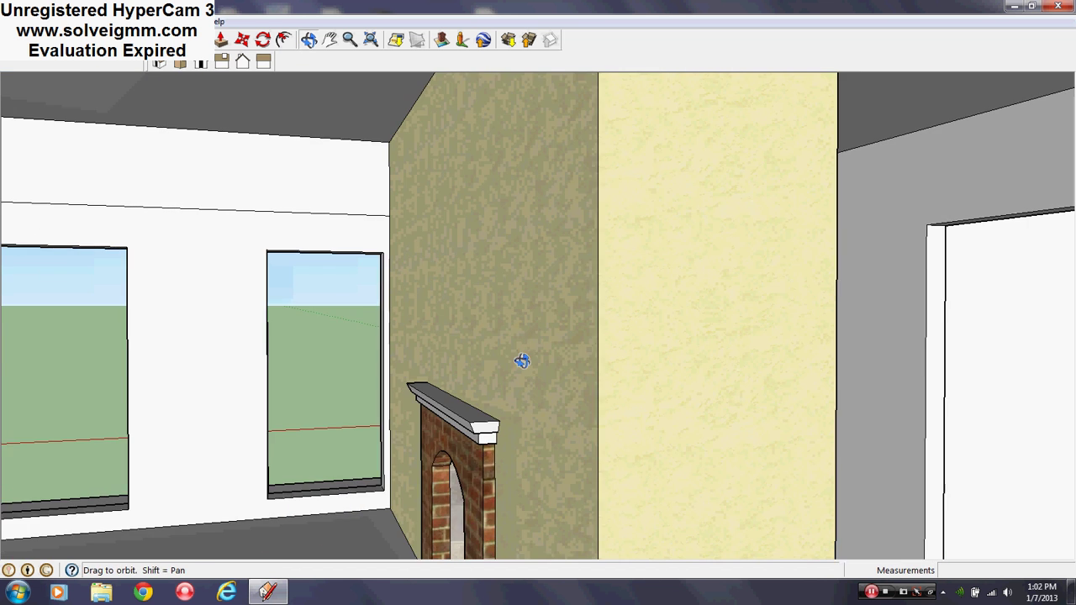
scroll(159, 223, "up", 5)
scroll(510, 298, "down", 6)
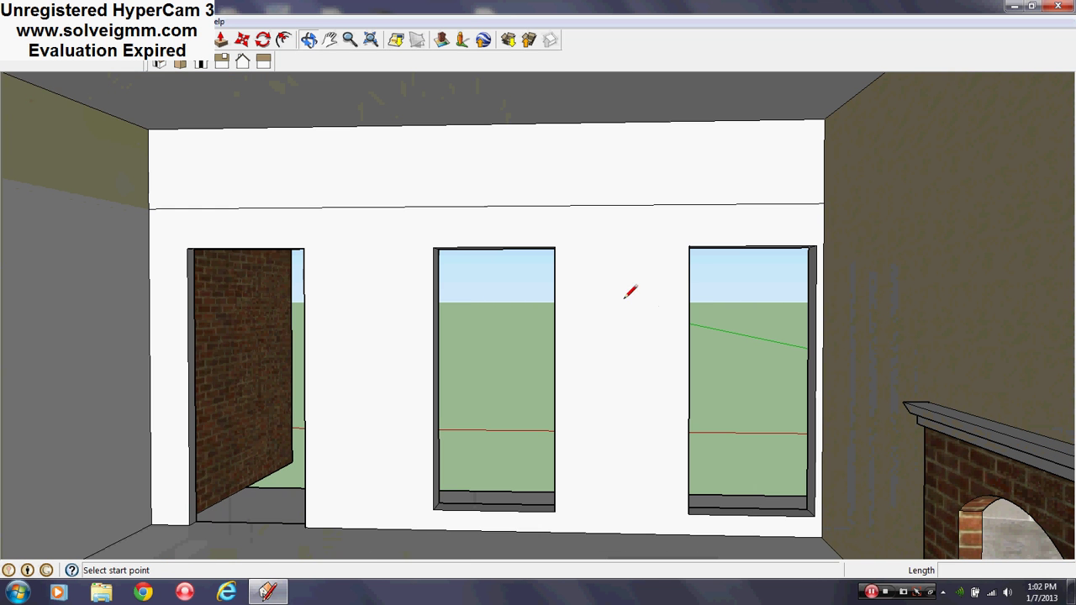
middle_click_drag(694, 303, 630, 291)
scroll(401, 300, "up", 5)
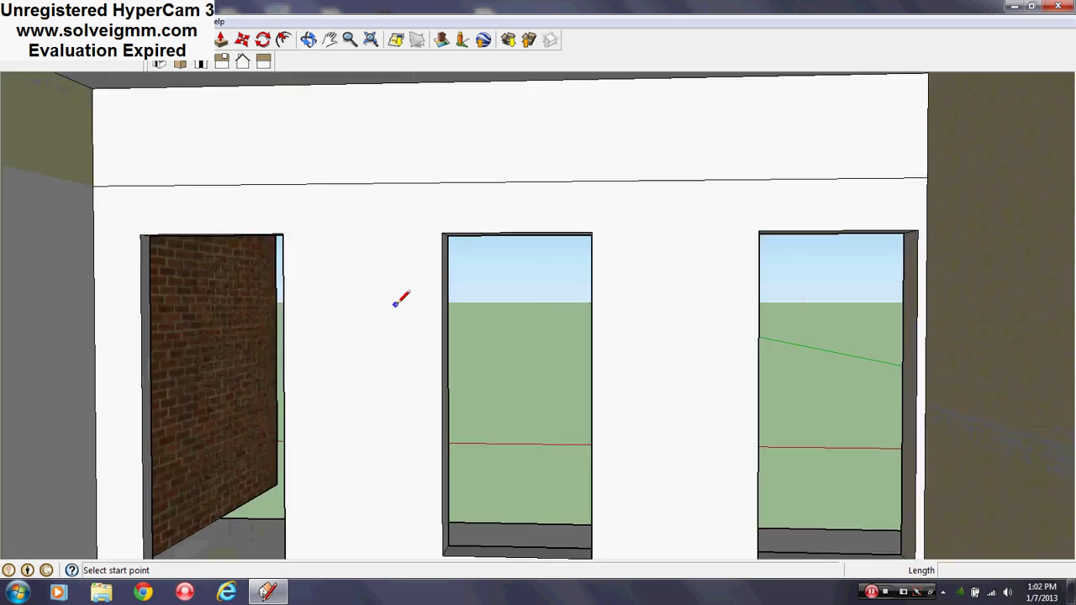
Examine the house from the front, including the view through the windows to the painted walls and ceiling, and the roof
mouse_move(389, 319)
middle_mouse_down()
mouse_move(400, 331)
mouse_move(751, 361)
mouse_move(322, 375)
middle_mouse_up()
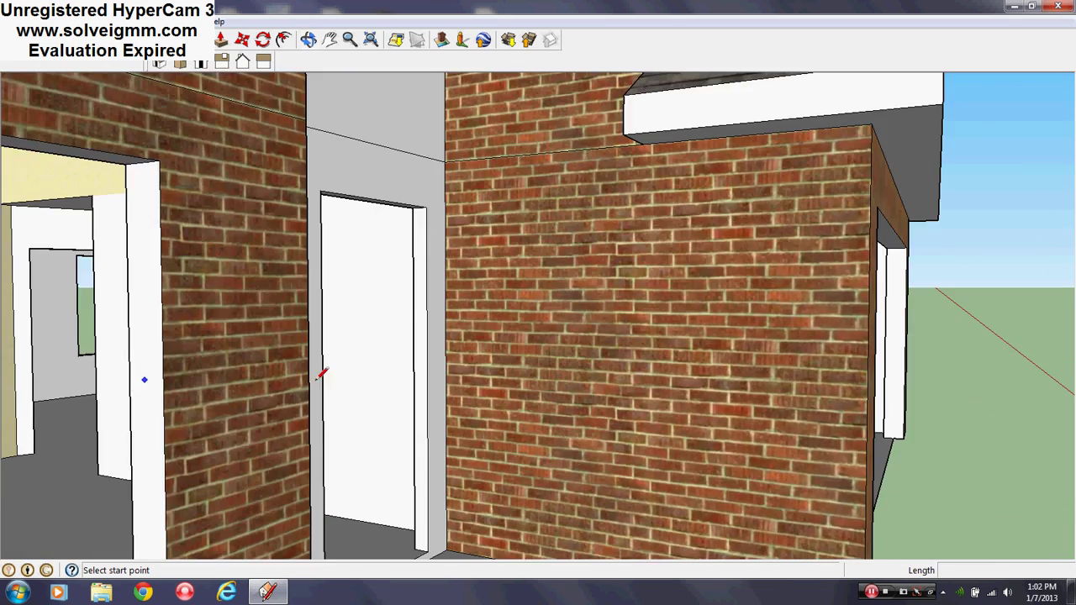
scroll(406, 379, "down", 6)
mouse_move(805, 397)
middle_mouse_down()
mouse_move(406, 378)
mouse_move(650, 373)
middle_mouse_up()
scroll(709, 373, "up", 5)
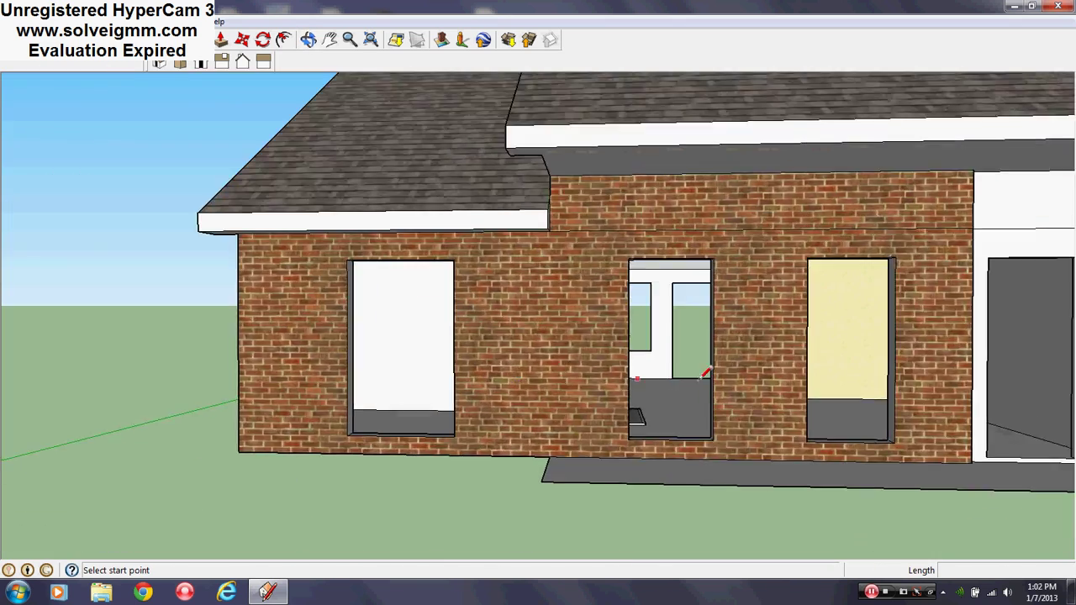
mouse_move(737, 351)
middle_mouse_down()
mouse_move(547, 348)
mouse_move(925, 288)
mouse_move(953, 314)
mouse_move(753, 347)
middle_mouse_up()
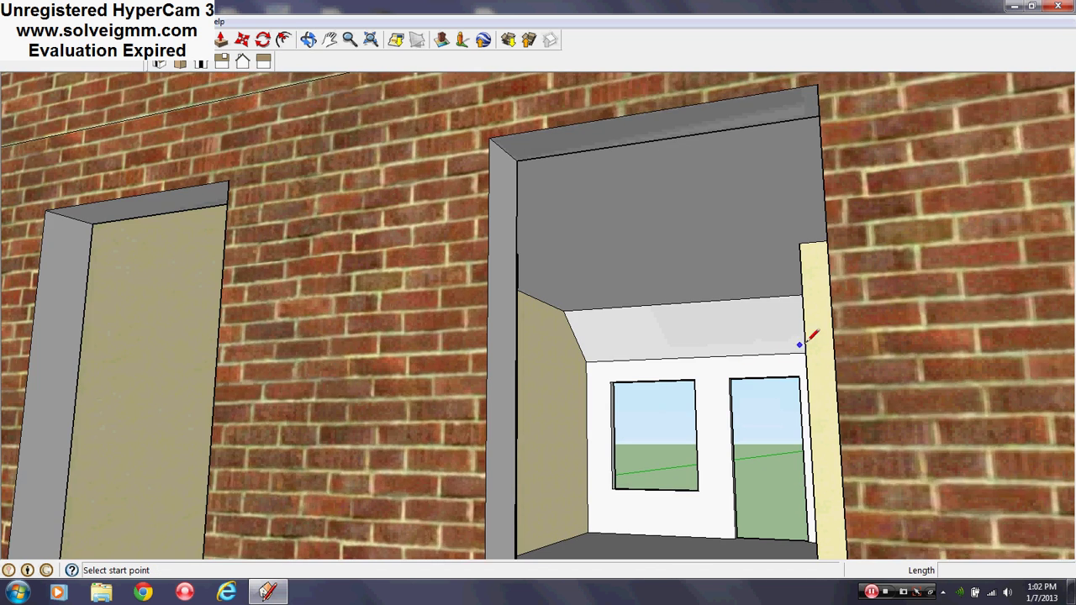
scroll(805, 338, "up", 5)
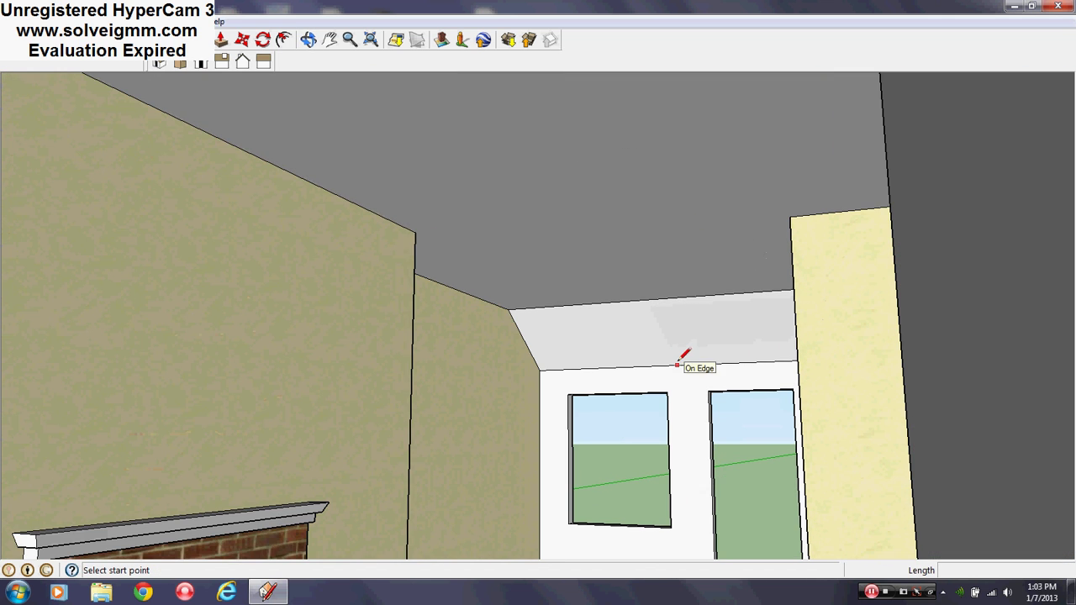
scroll(430, 349, "down", 5)
middle_click_drag(413, 342, 542, 430)
scroll(542, 430, "down", 3)
scroll(648, 442, "up", 3)
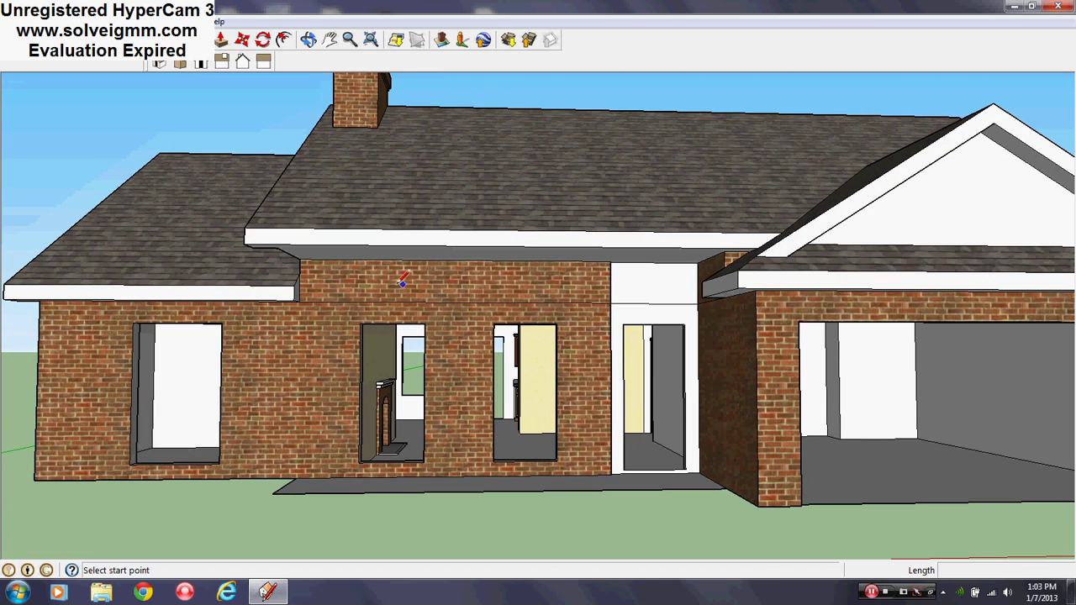
scroll(391, 476, "down", 1)
mouse_move(589, 383)
middle_mouse_down()
mouse_move(597, 411)
mouse_move(745, 353)
mouse_move(740, 361)
middle_mouse_up()
scroll(728, 355, "down", 2)
scroll(728, 356, "up", 1)
scroll(739, 361, "up", 1)
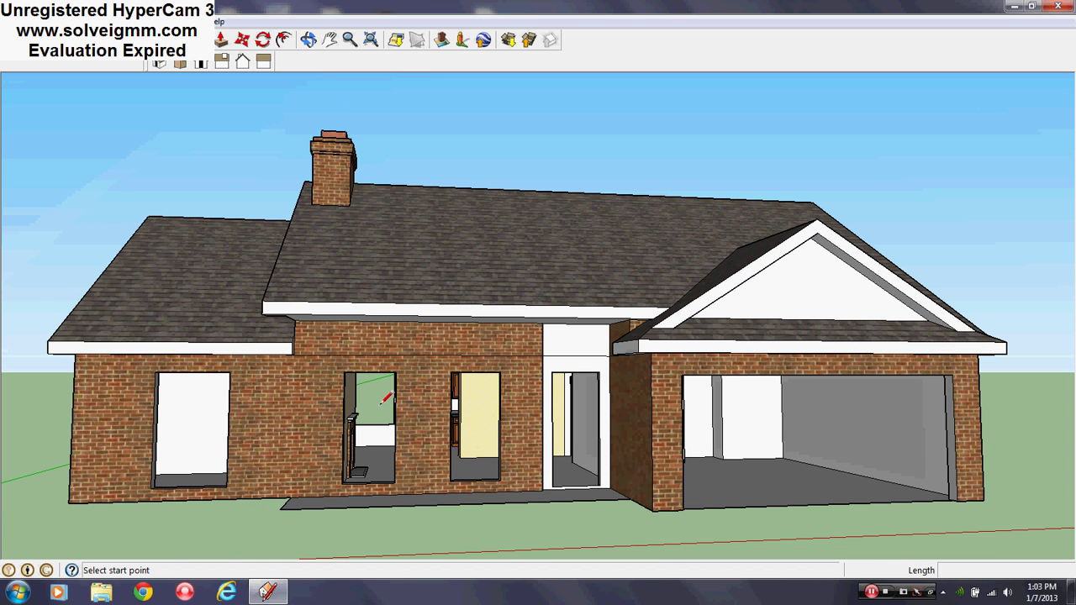